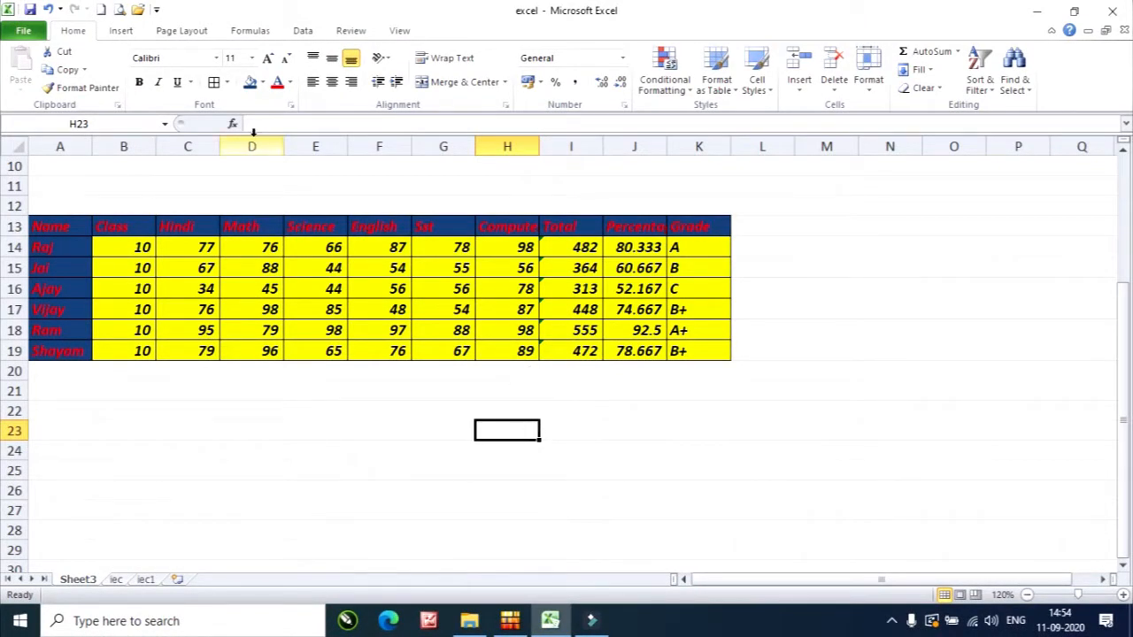
Look over the marks table and function list on the iec sheet and return to Sheet3
{"action": "left_click", "coordinate": [255, 31]}
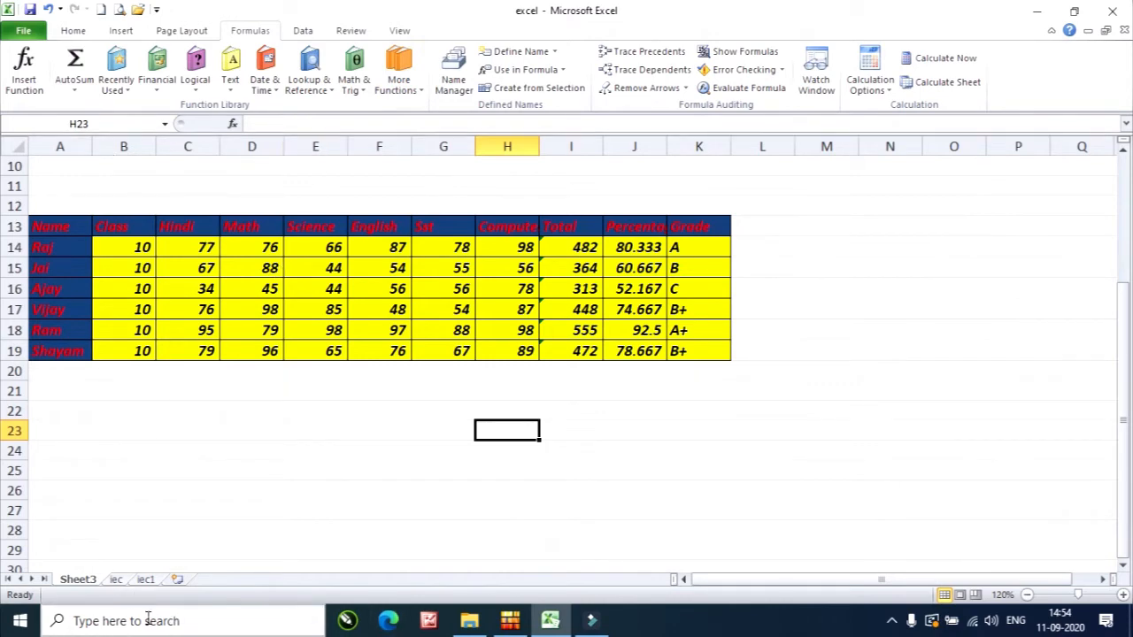
{"action": "left_click", "coordinate": [116, 579]}
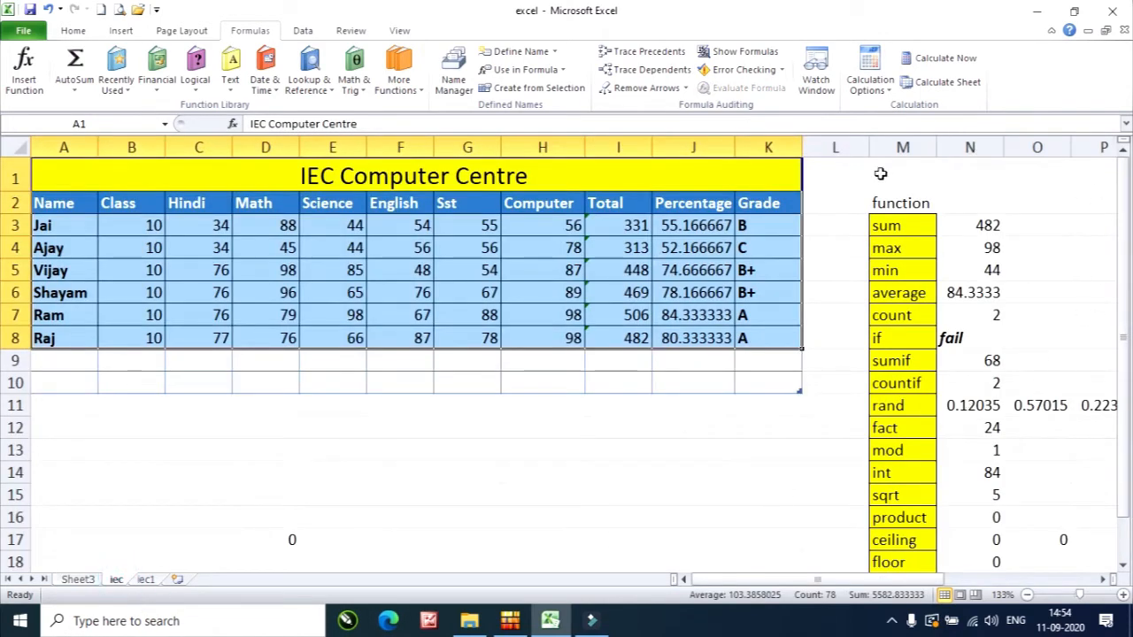
{"action": "scroll", "coordinate": [914, 398], "scroll_direction": "up", "scroll_amount": 1}
{"action": "scroll", "coordinate": [914, 397], "scroll_direction": "down", "scroll_amount": 2}
{"action": "scroll", "coordinate": [180, 529], "scroll_direction": "up", "scroll_amount": 4}
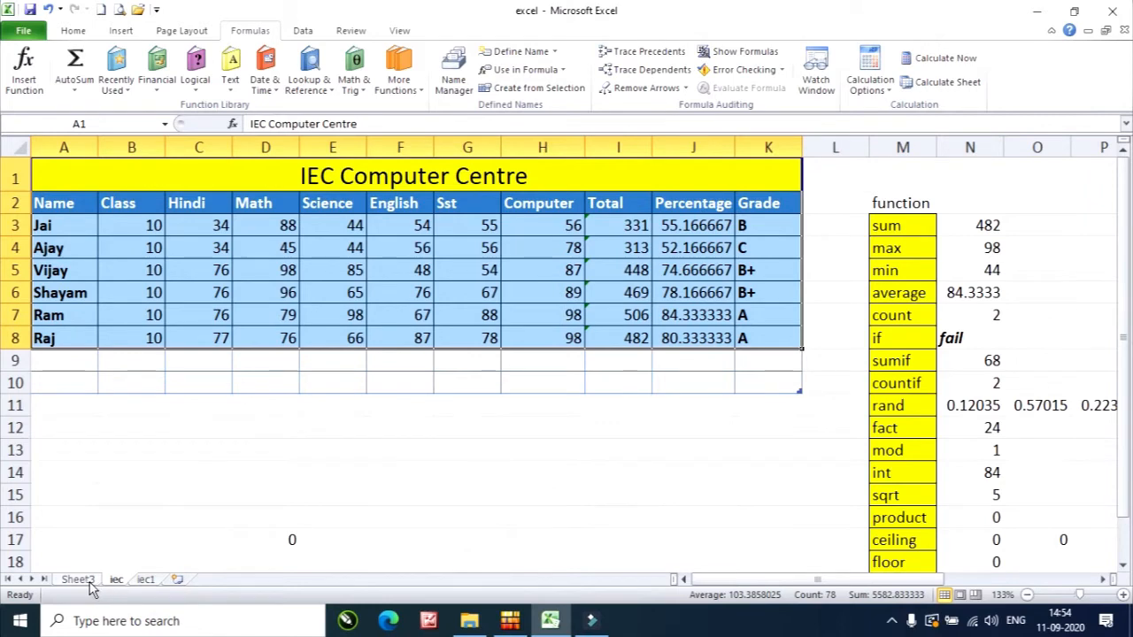
{"action": "left_click", "coordinate": [84, 580]}
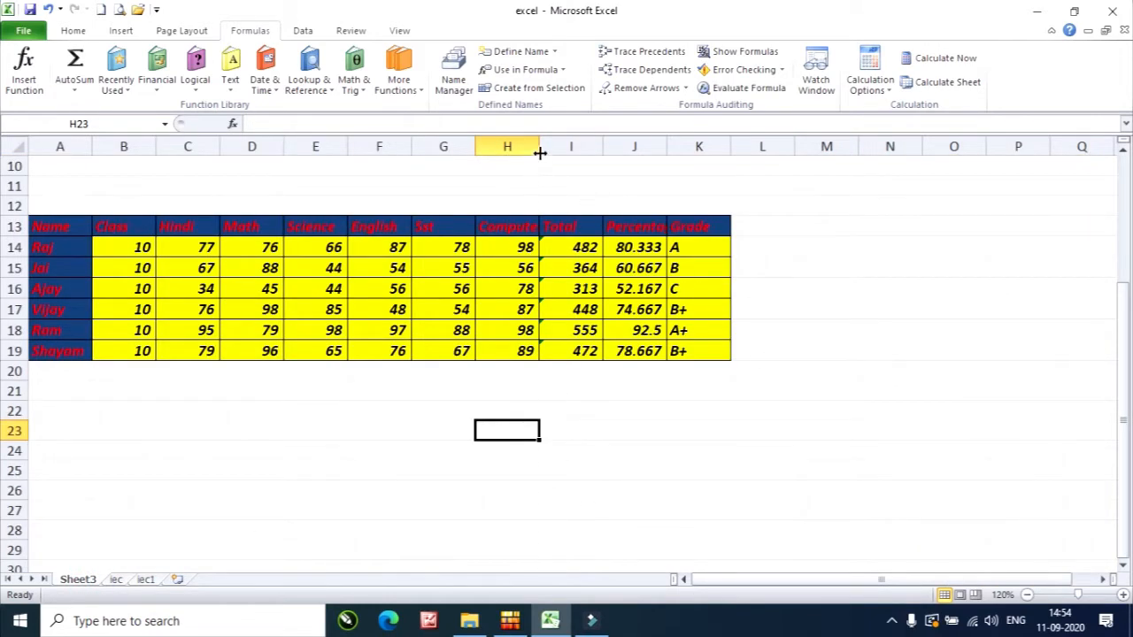
Widen columns H and J on Sheet3 to fit the Computer and Percentage headers, checking the Total formula in I14
{"action": "left_click_drag", "start_coordinate": [540, 152], "coordinate": [553, 151]}
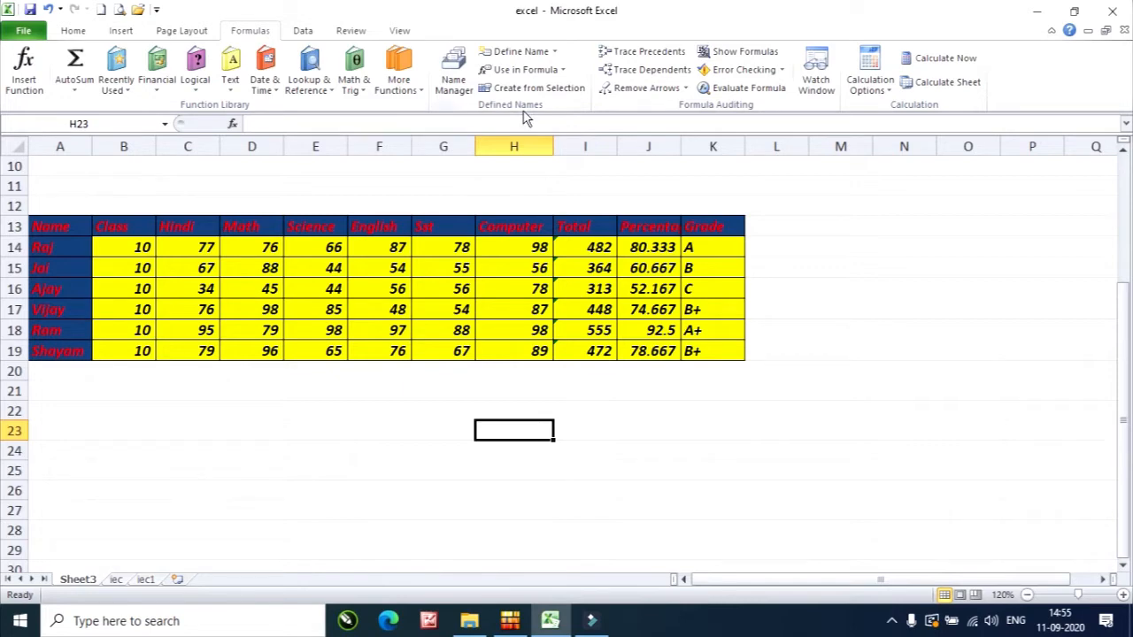
{"action": "left_click", "coordinate": [589, 246]}
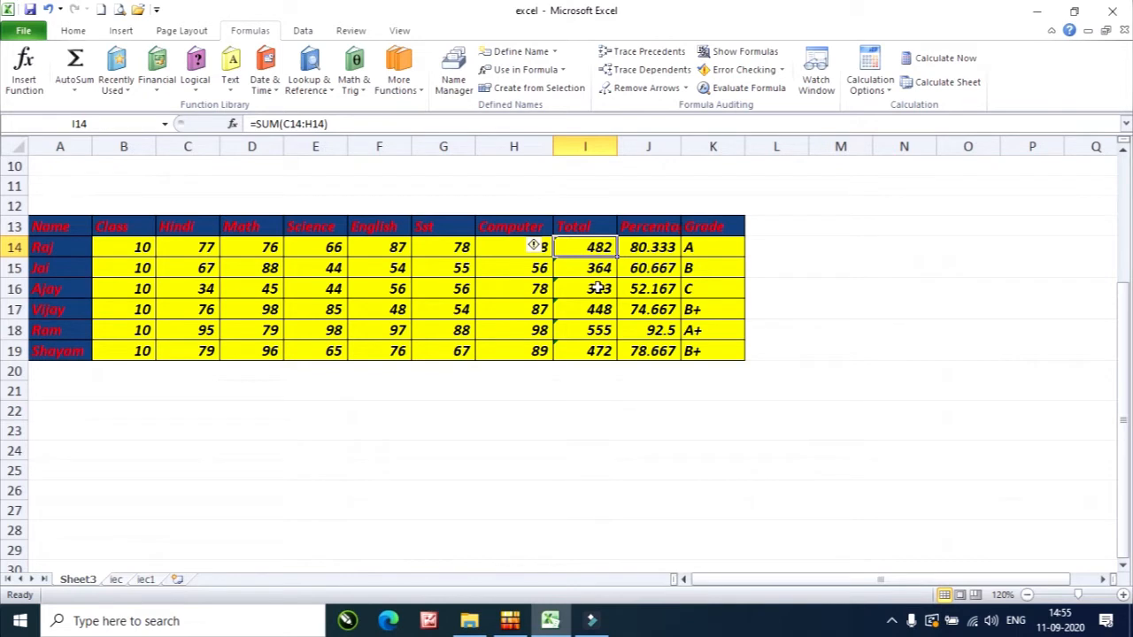
{"action": "left_click", "coordinate": [500, 404]}
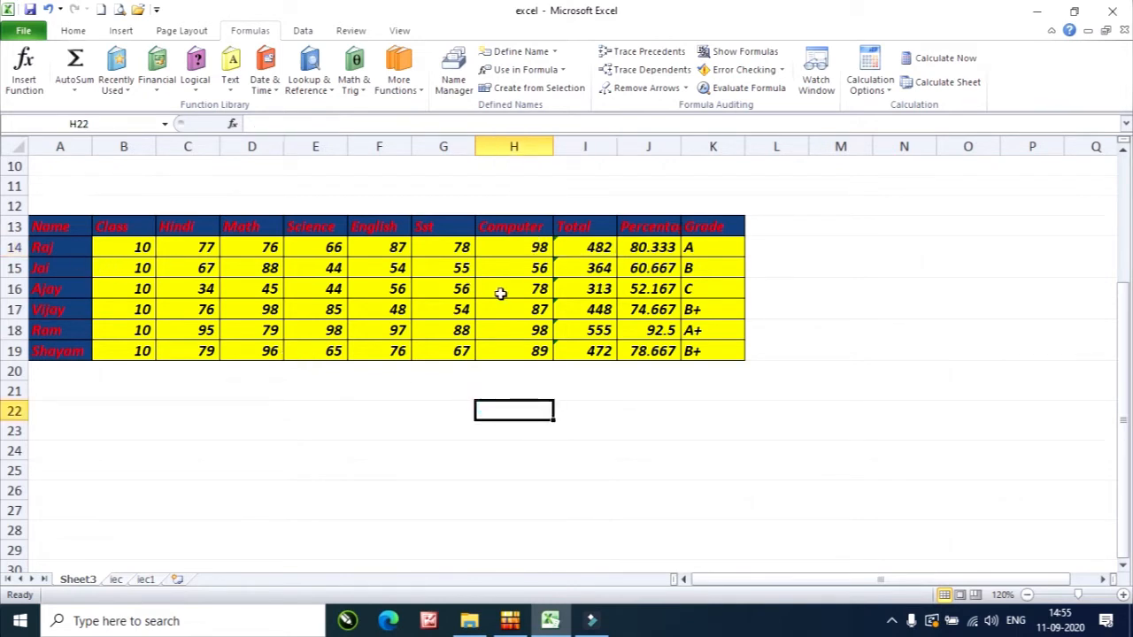
{"action": "left_click_drag", "start_coordinate": [184, 222], "coordinate": [204, 356]}
{"action": "left_click", "coordinate": [297, 433]}
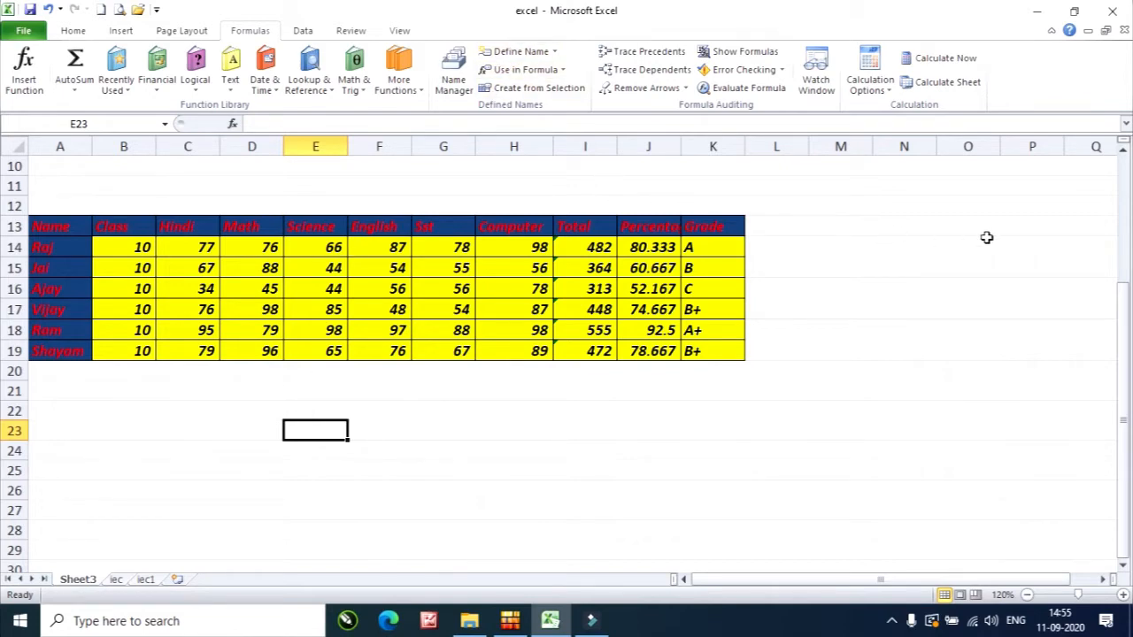
{"action": "left_click_drag", "start_coordinate": [680, 146], "coordinate": [698, 146]}
Create named ranges from A13:H19 using the top row and left column as names
{"action": "left_click_drag", "start_coordinate": [46, 231], "coordinate": [524, 341]}
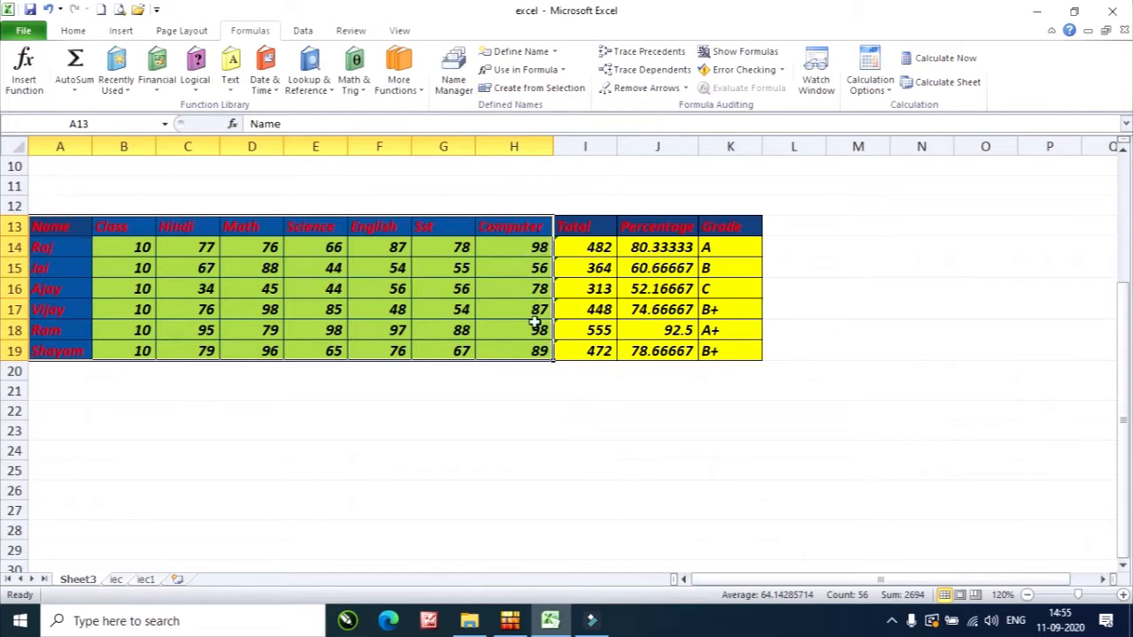
{"action": "left_click", "coordinate": [511, 91]}
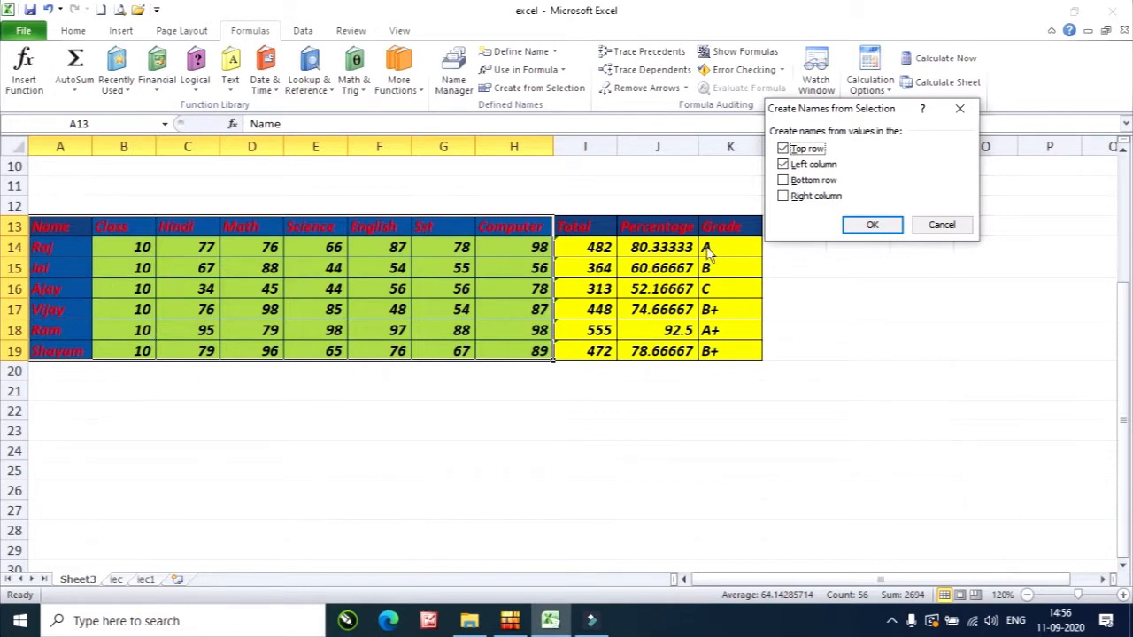
{"action": "left_click", "coordinate": [891, 225]}
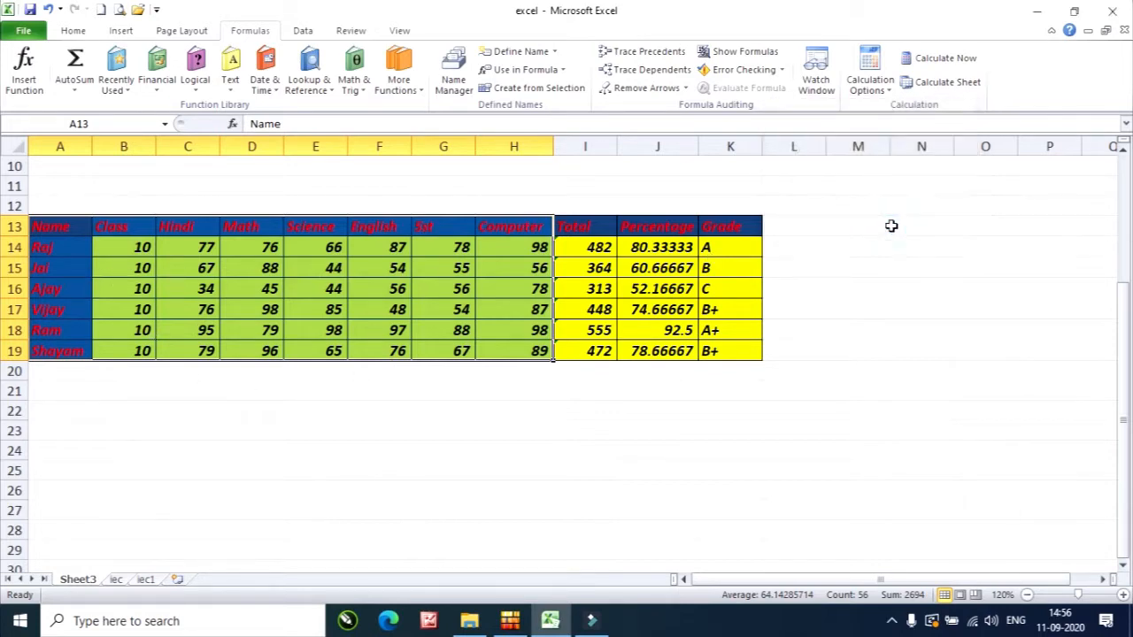
Enter a SUM formula in E23 that totals the named range of the student in row 14
{"action": "left_click", "coordinate": [290, 504]}
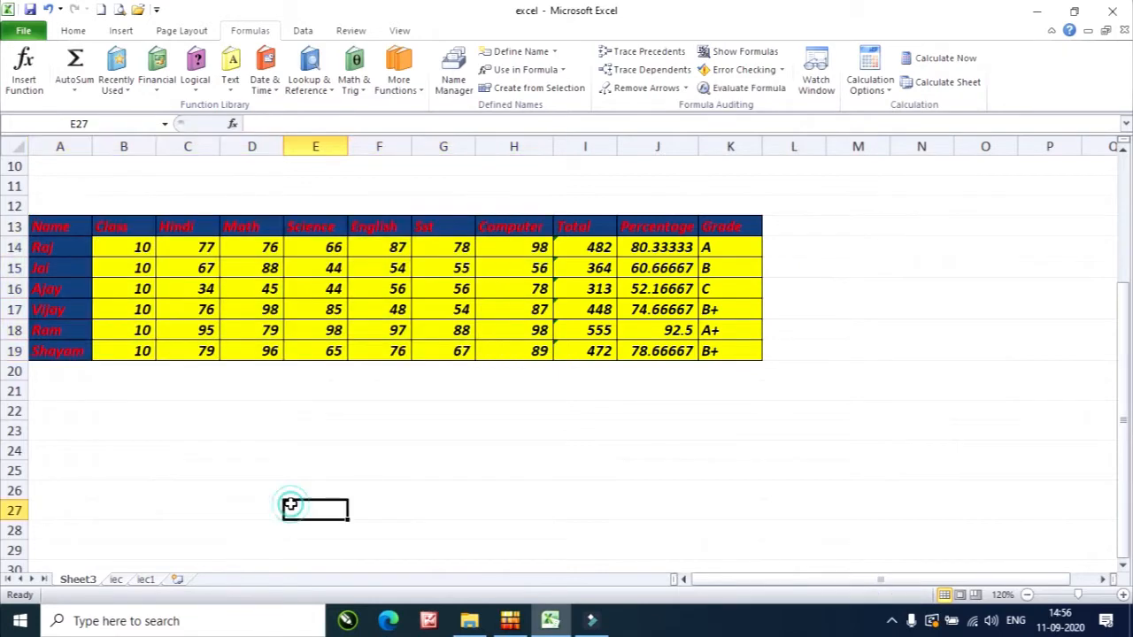
{"action": "key", "text": "Up"}
{"action": "key", "text": "Up"}
{"action": "key", "text": "Up"}
{"action": "key", "text": "Up"}
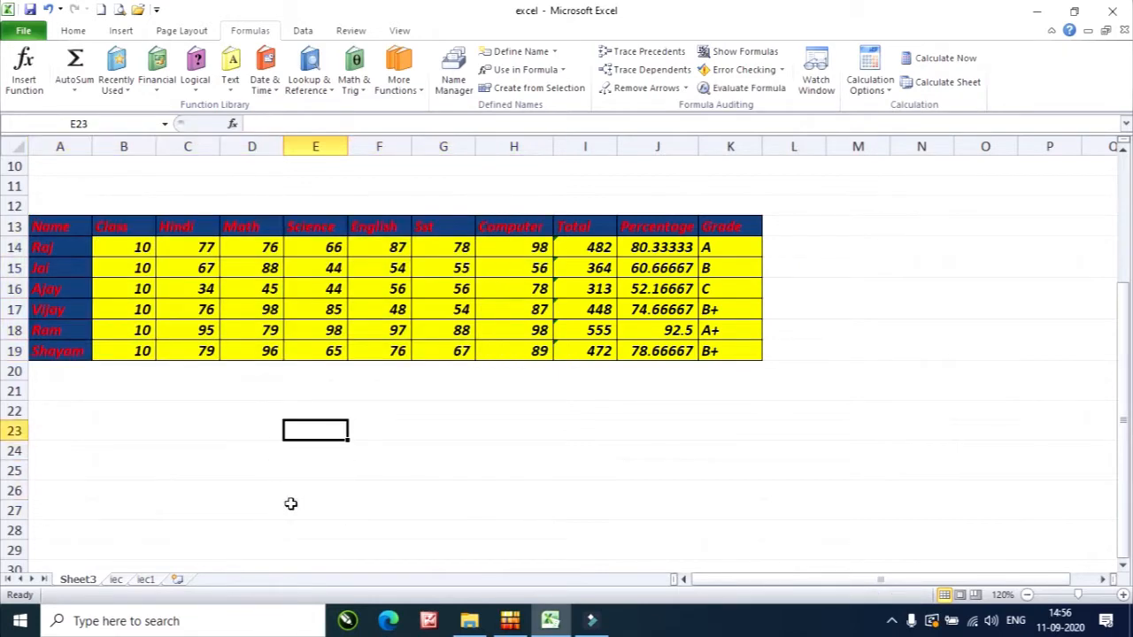
{"action": "type", "text": "=sum"}
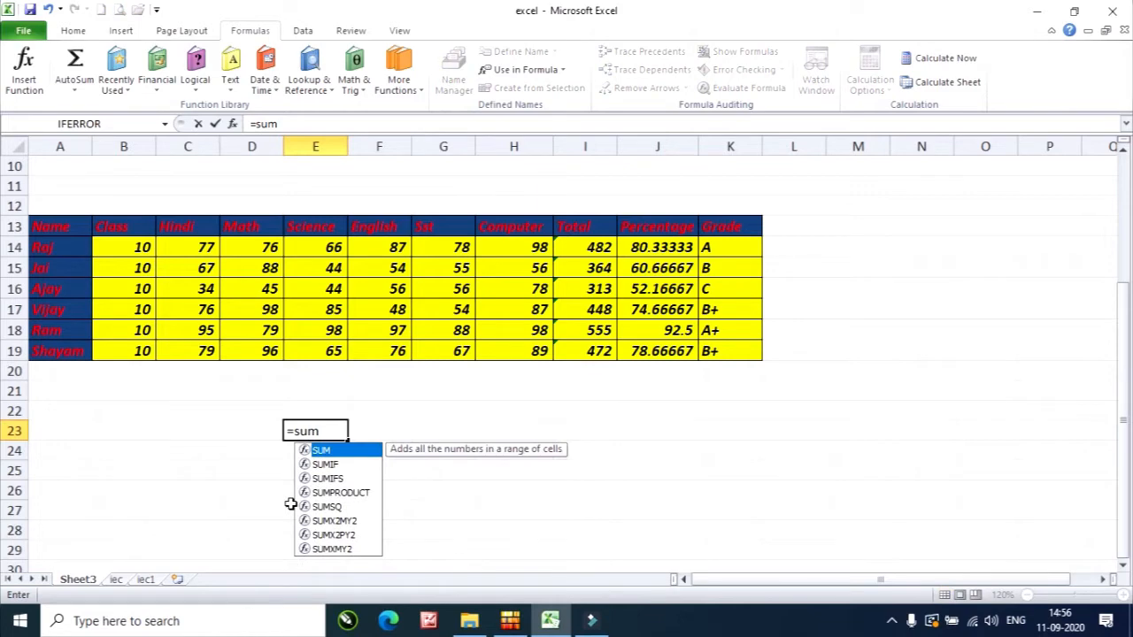
{"action": "type", "text": "("}
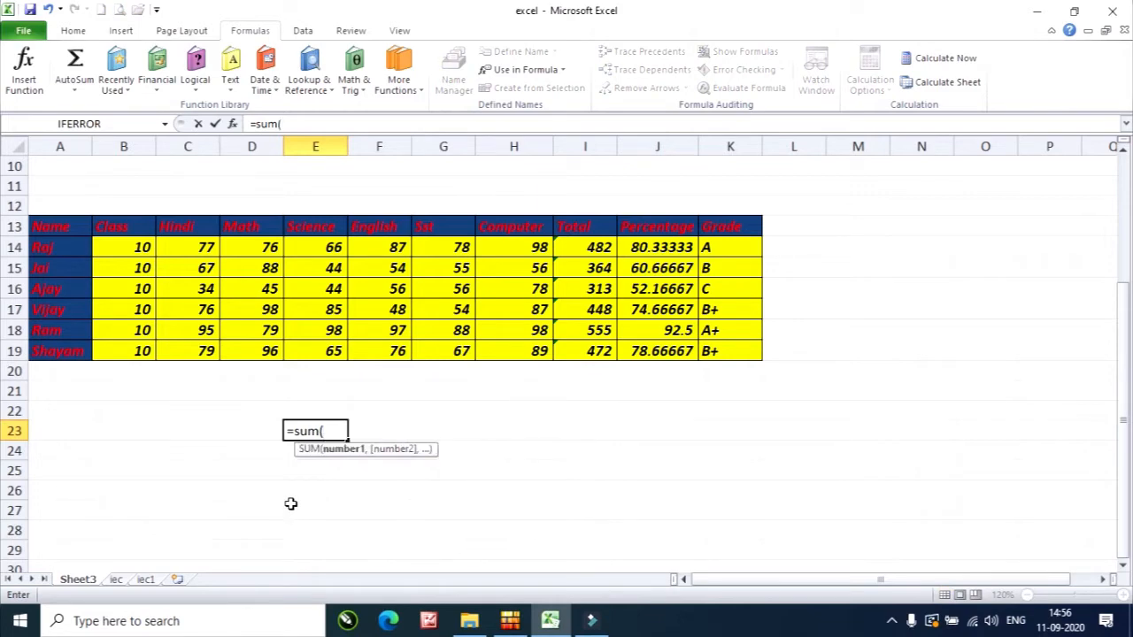
{"action": "type", "text": "raj"}
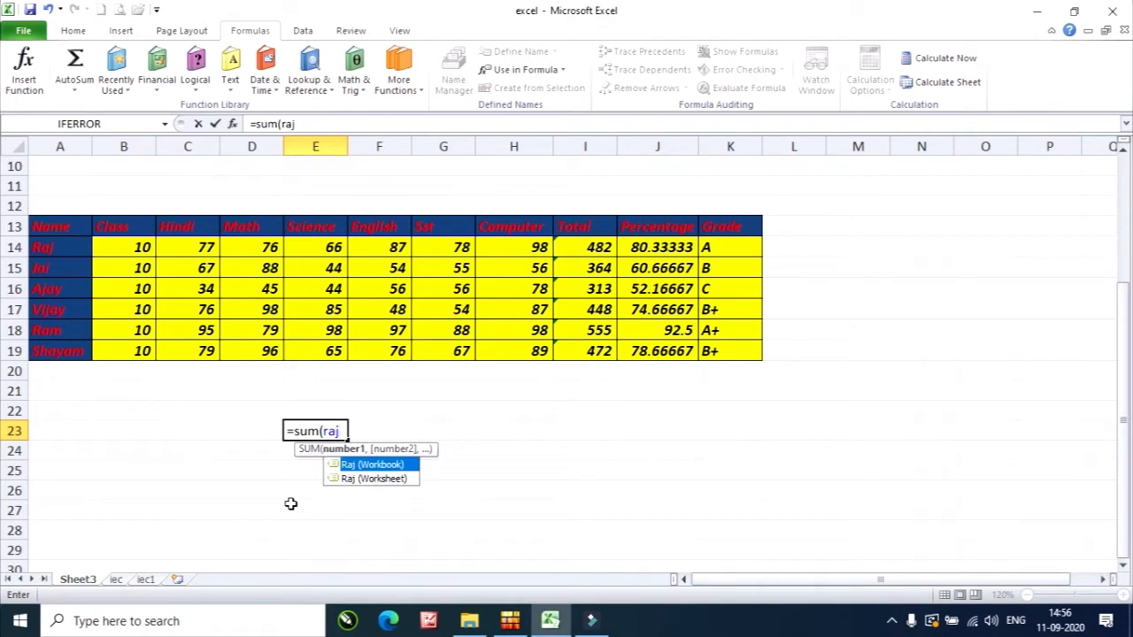
{"action": "type", "text": ")"}
{"action": "key", "text": "Return"}
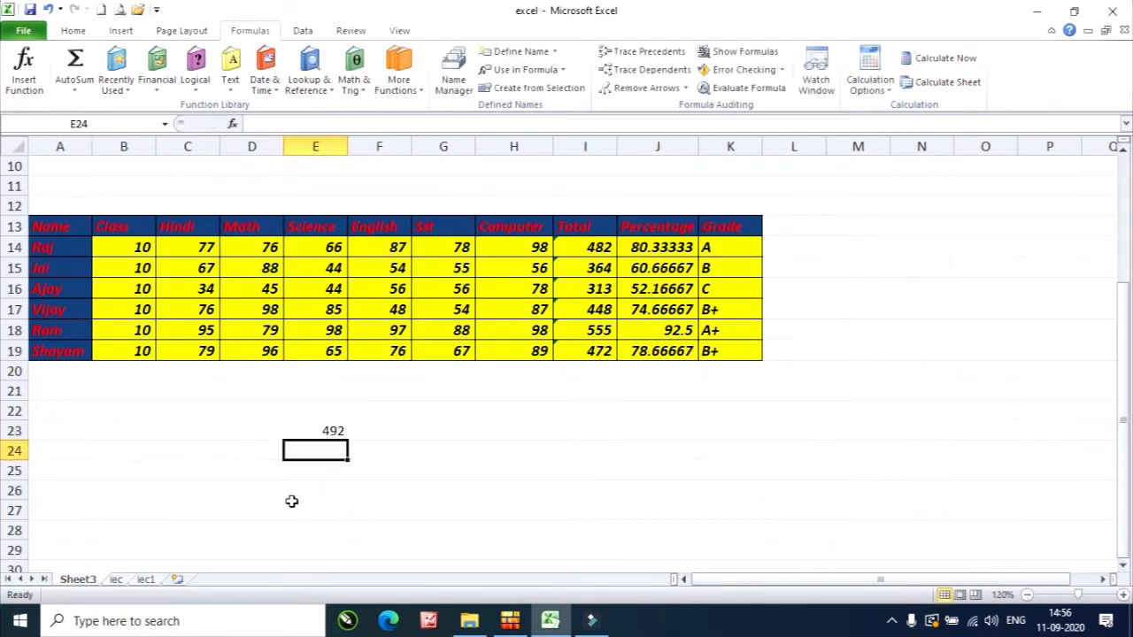
Compare the E23 sum formula with the Total formula in I14 and examine which row 14 cells each one covers
{"action": "left_click", "coordinate": [333, 431]}
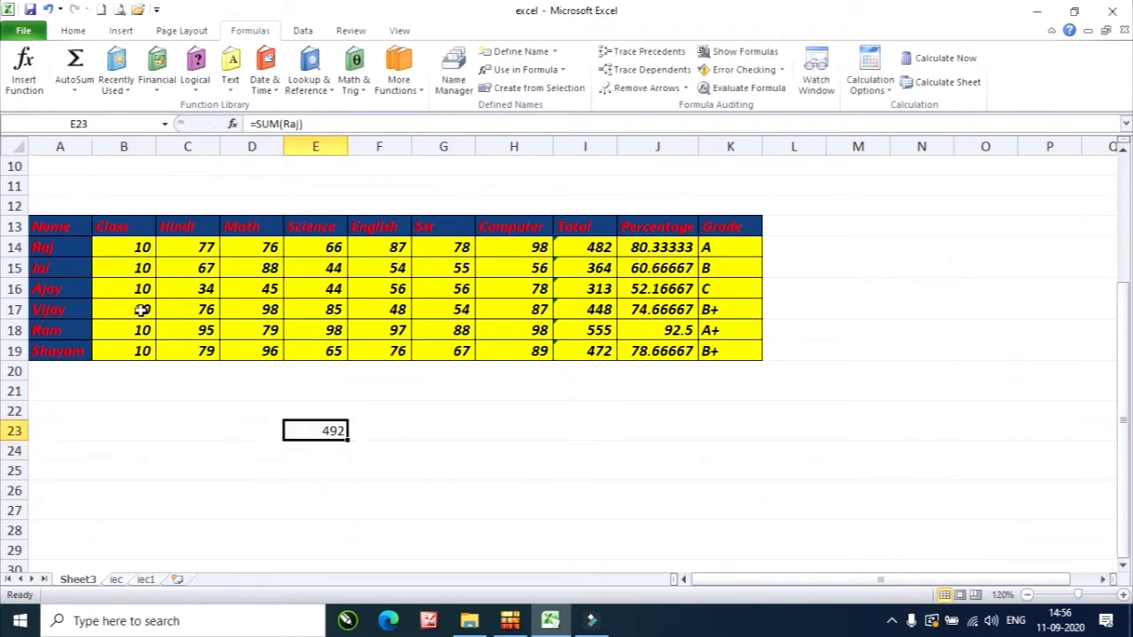
{"action": "left_click", "coordinate": [16, 247]}
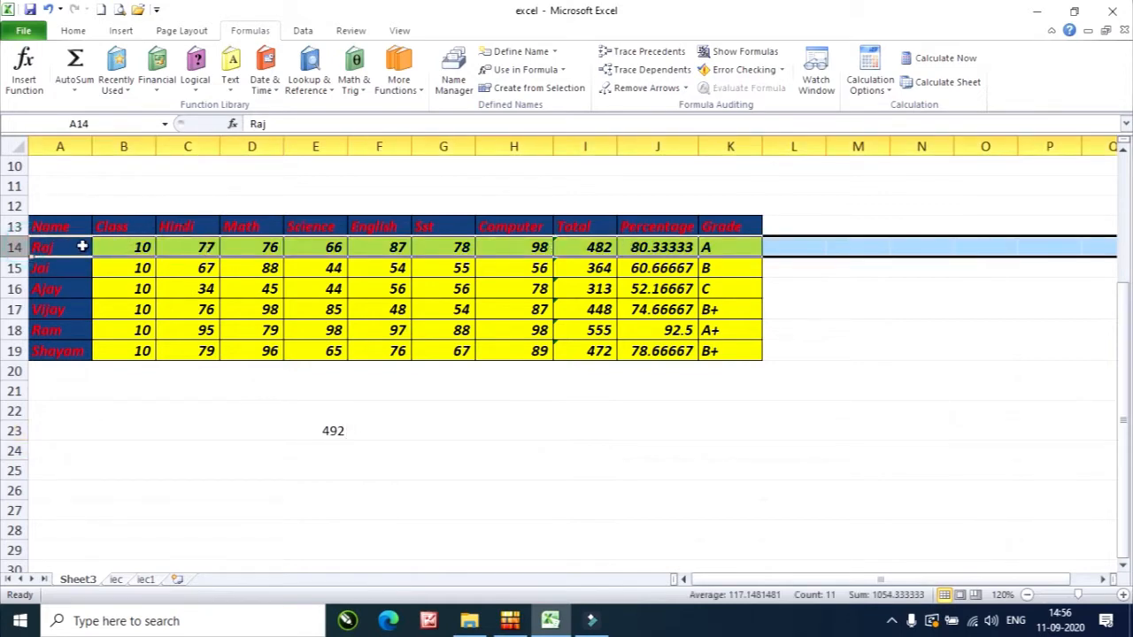
{"action": "left_click_drag", "start_coordinate": [71, 247], "coordinate": [595, 248]}
{"action": "left_click", "coordinate": [595, 248]}
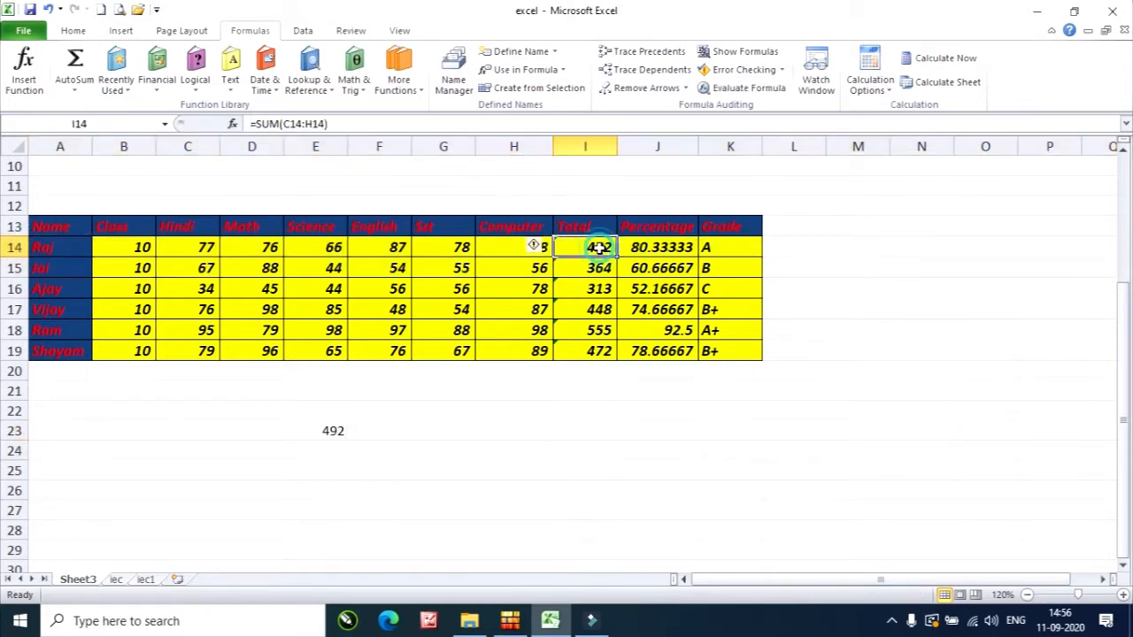
{"action": "left_click", "coordinate": [336, 428]}
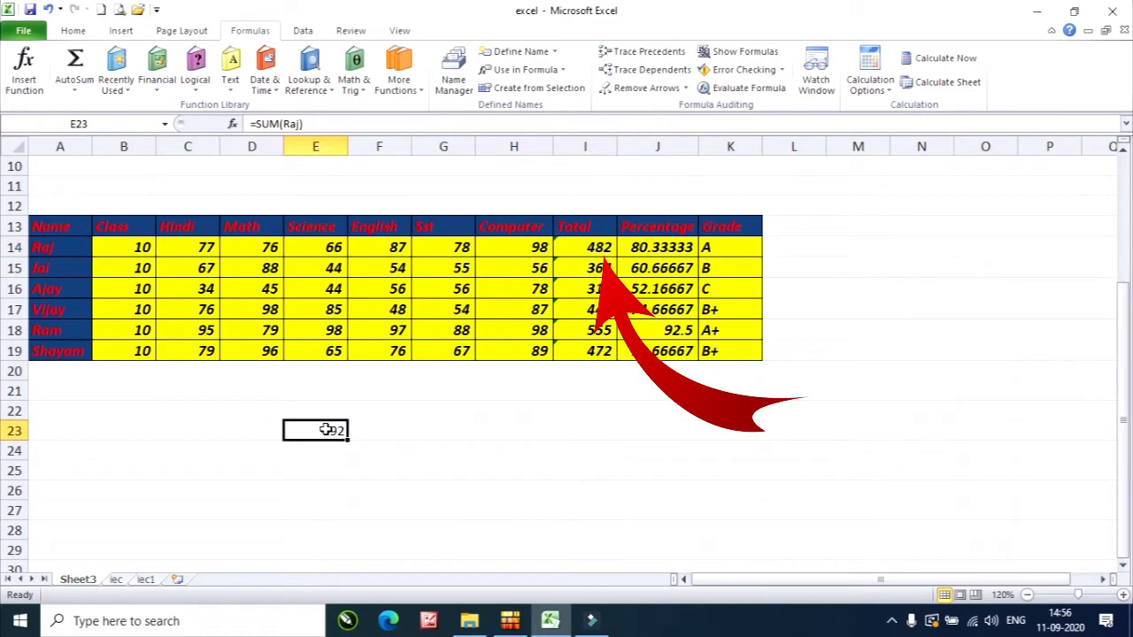
{"action": "left_click", "coordinate": [602, 246]}
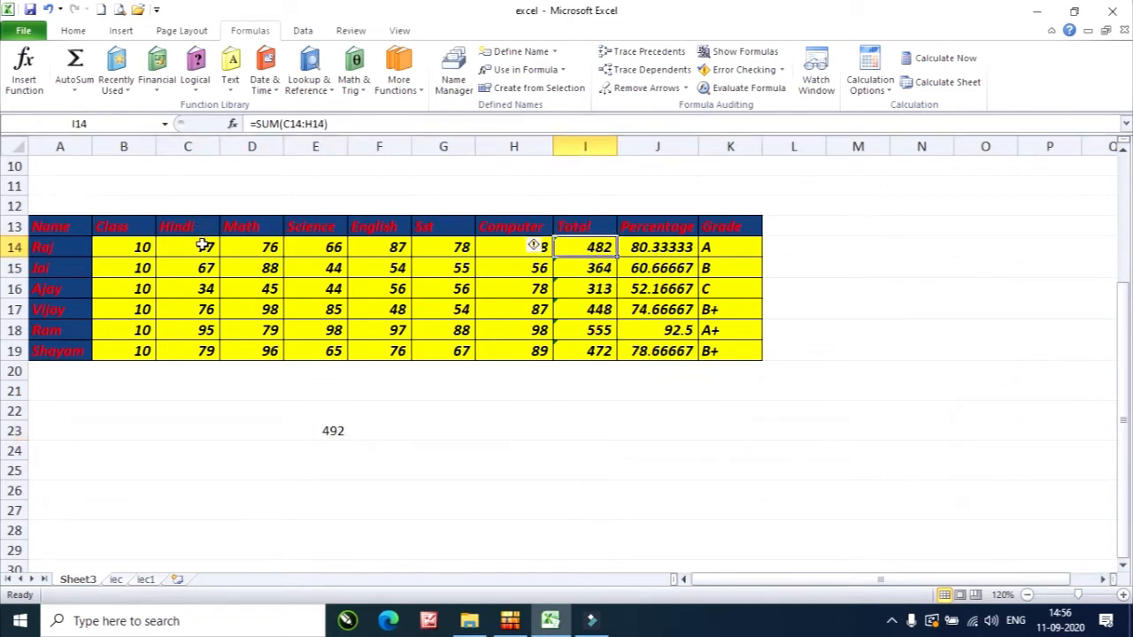
{"action": "left_click_drag", "start_coordinate": [202, 247], "coordinate": [528, 247]}
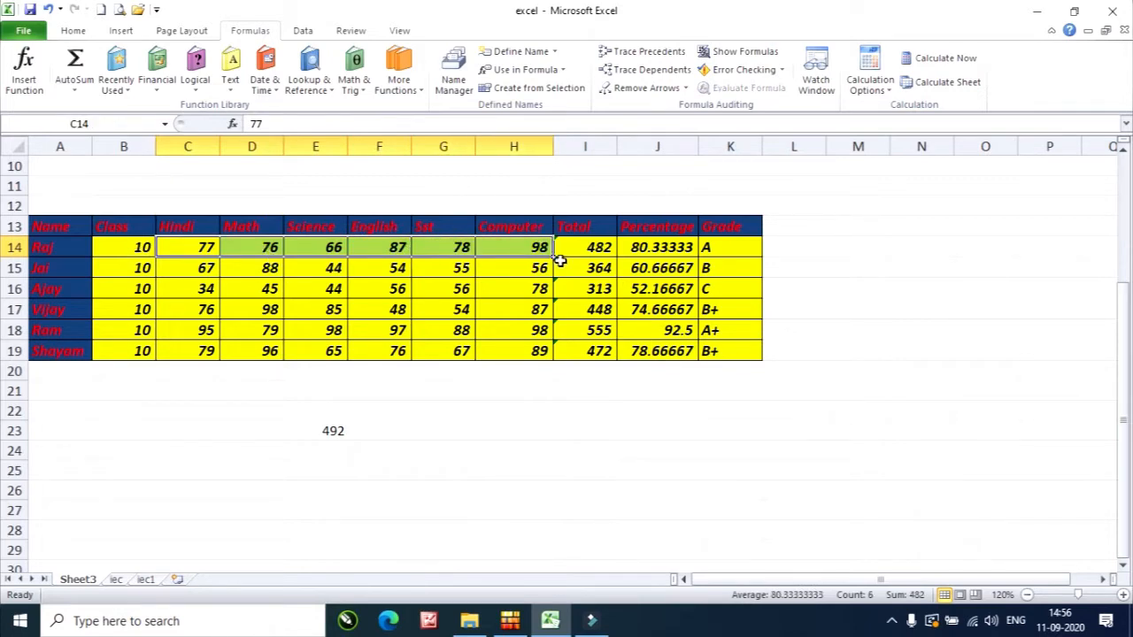
{"action": "left_click", "coordinate": [332, 430]}
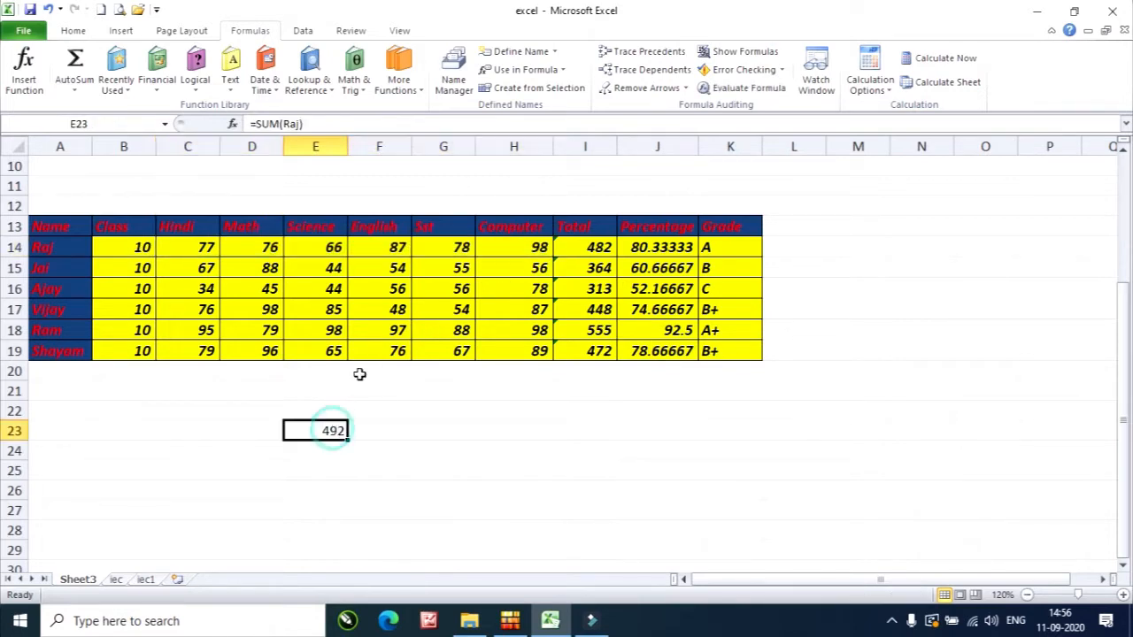
{"action": "left_click", "coordinate": [281, 125]}
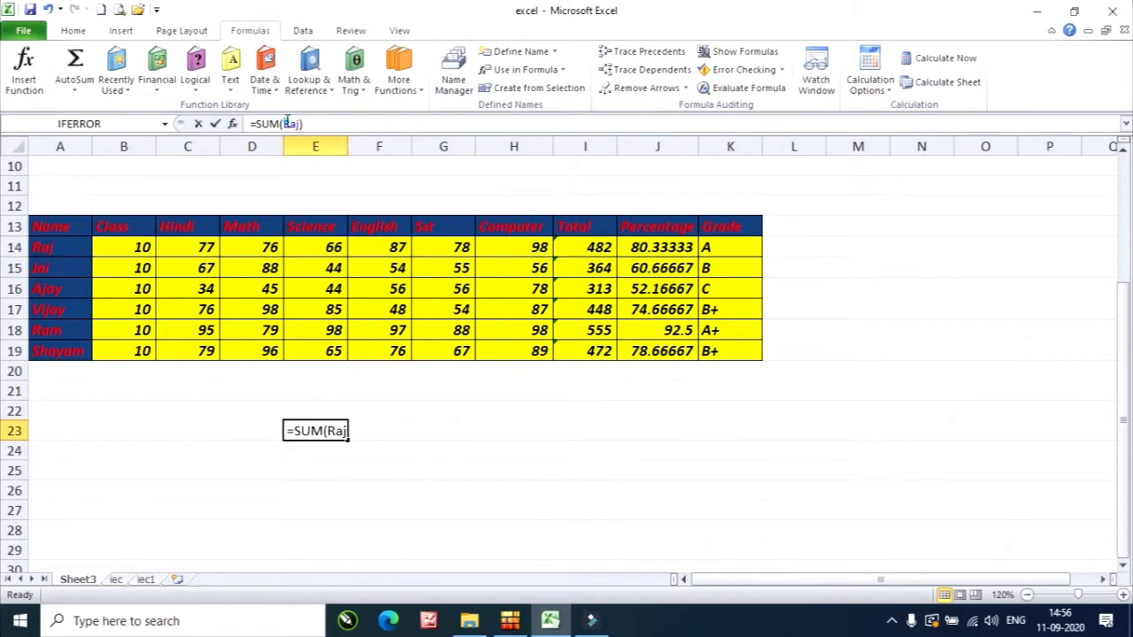
{"action": "left_click_drag", "start_coordinate": [46, 246], "coordinate": [512, 257]}
{"action": "key", "text": "Return"}
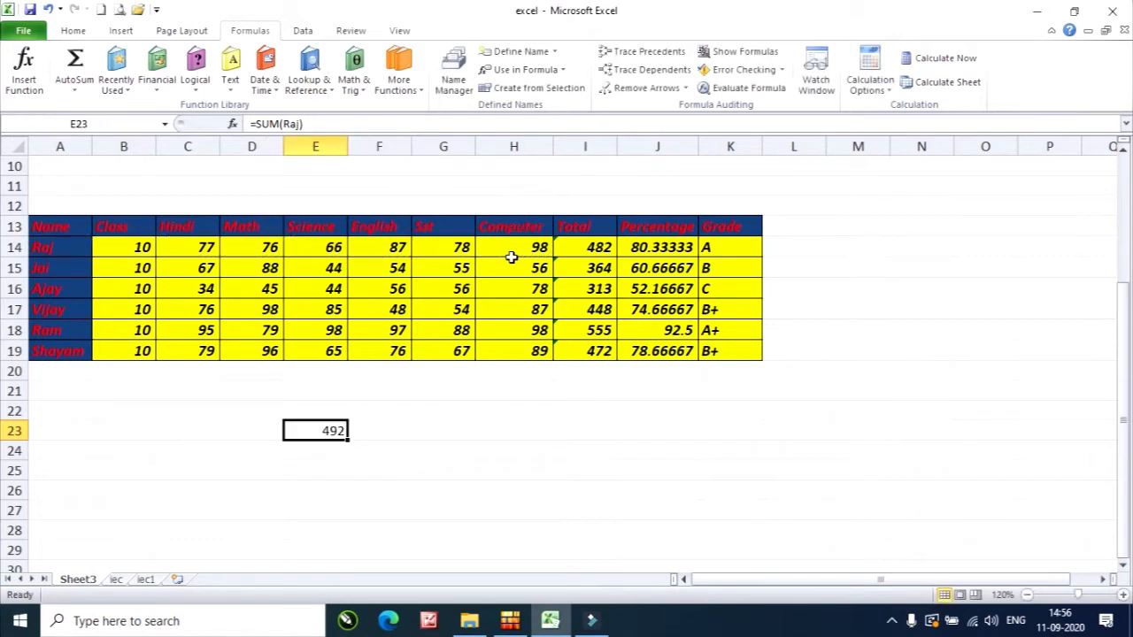
{"action": "left_click", "coordinate": [139, 255]}
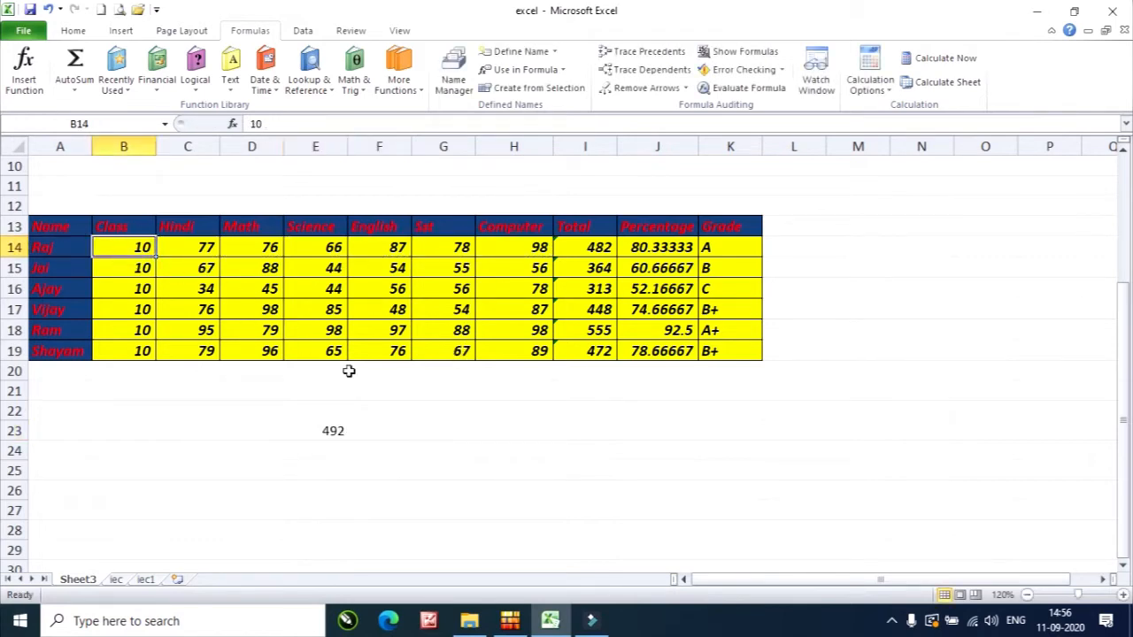
Enter a SUM formula in F26 that totals the named range of the student in row 15
{"action": "left_click", "coordinate": [406, 482]}
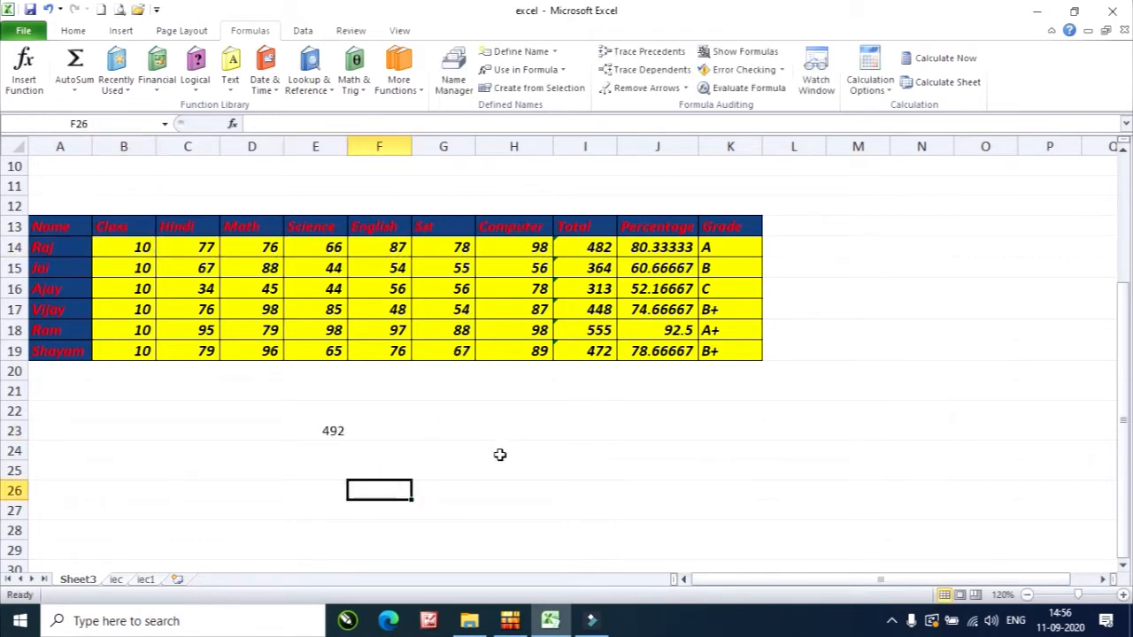
{"action": "type", "text": "=jai"}
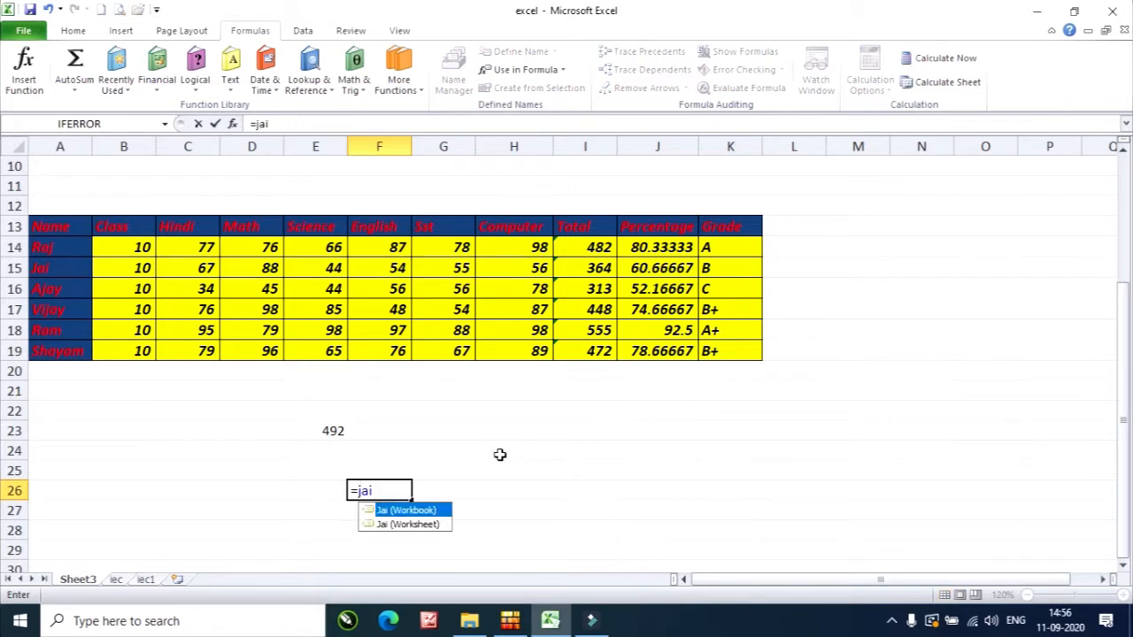
{"action": "key", "text": "BackSpace"}
{"action": "key", "text": "BackSpace"}
{"action": "type", "text": "sum"}
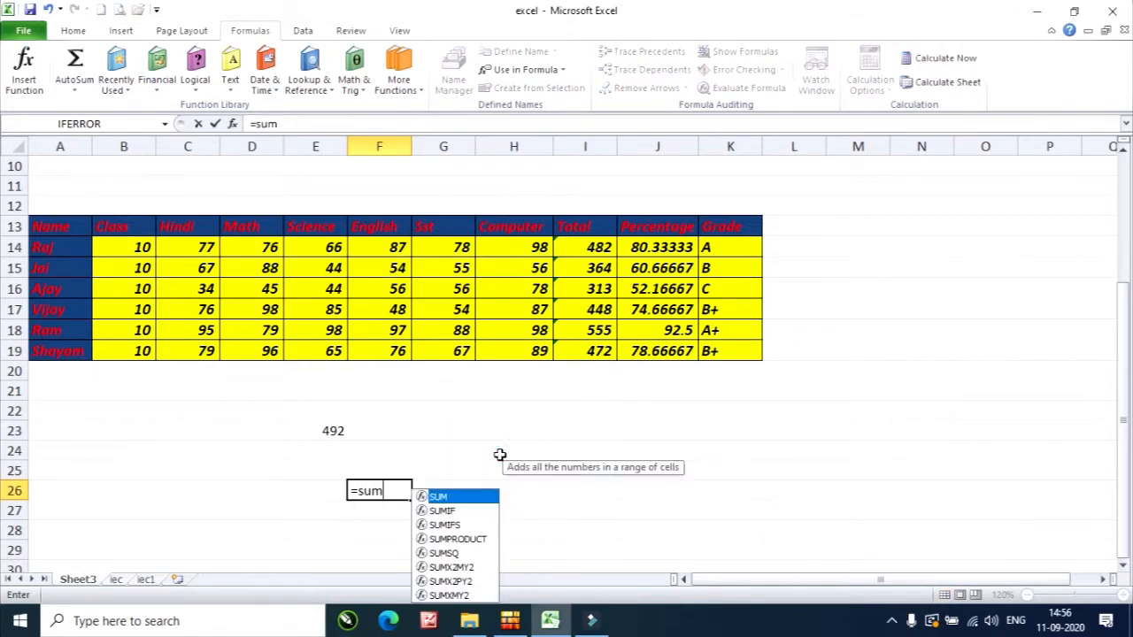
{"action": "type", "text": "(jai"}
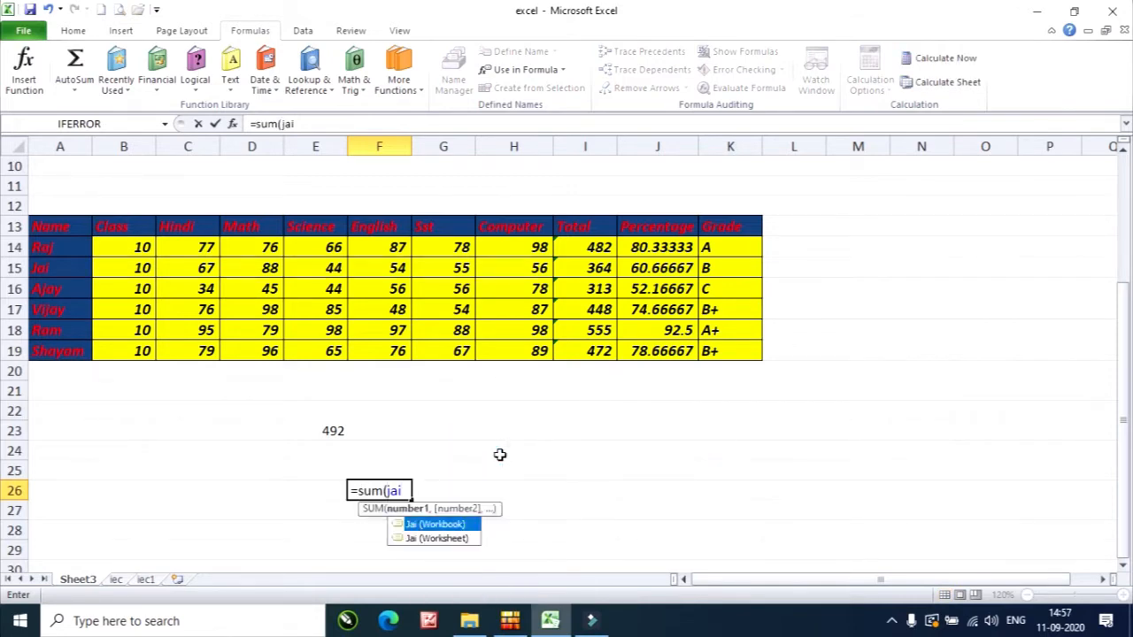
{"action": "type", "text": ")"}
{"action": "key", "text": "Return"}
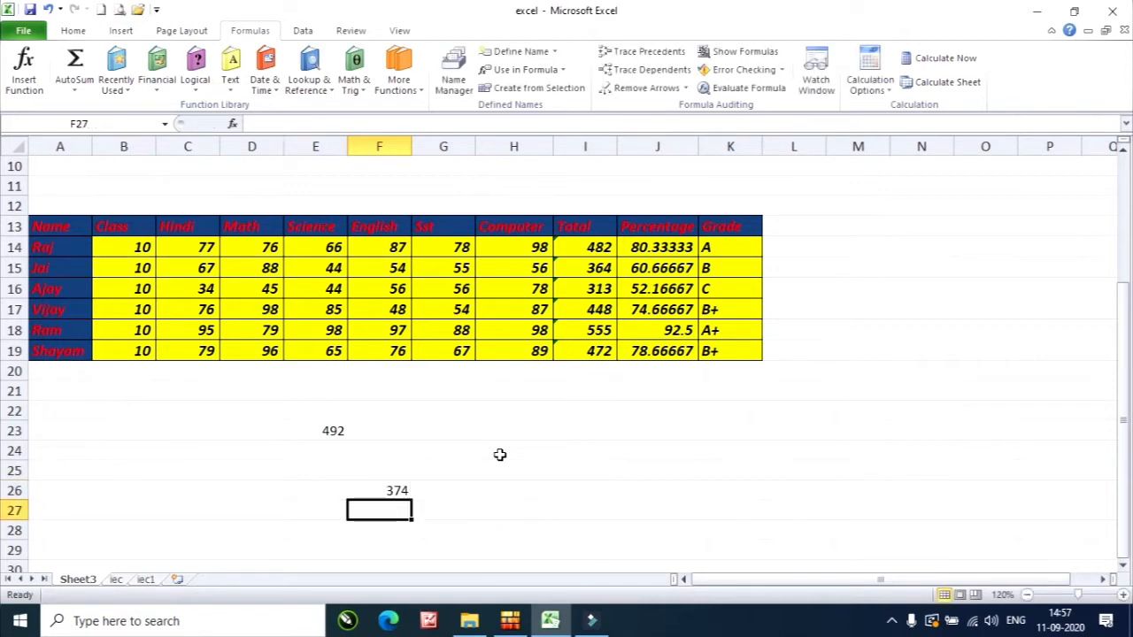
Compare the F26 sum formula with the Total in I15 and the Class value in B15
{"action": "left_click", "coordinate": [398, 488]}
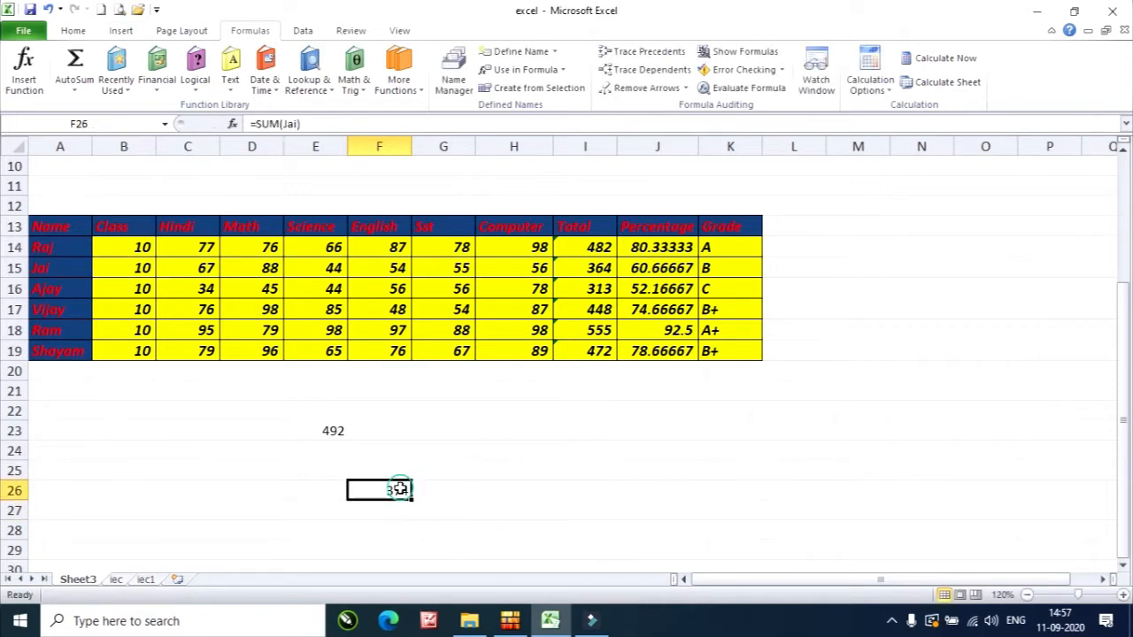
{"action": "left_click", "coordinate": [581, 268]}
{"action": "left_click", "coordinate": [136, 259]}
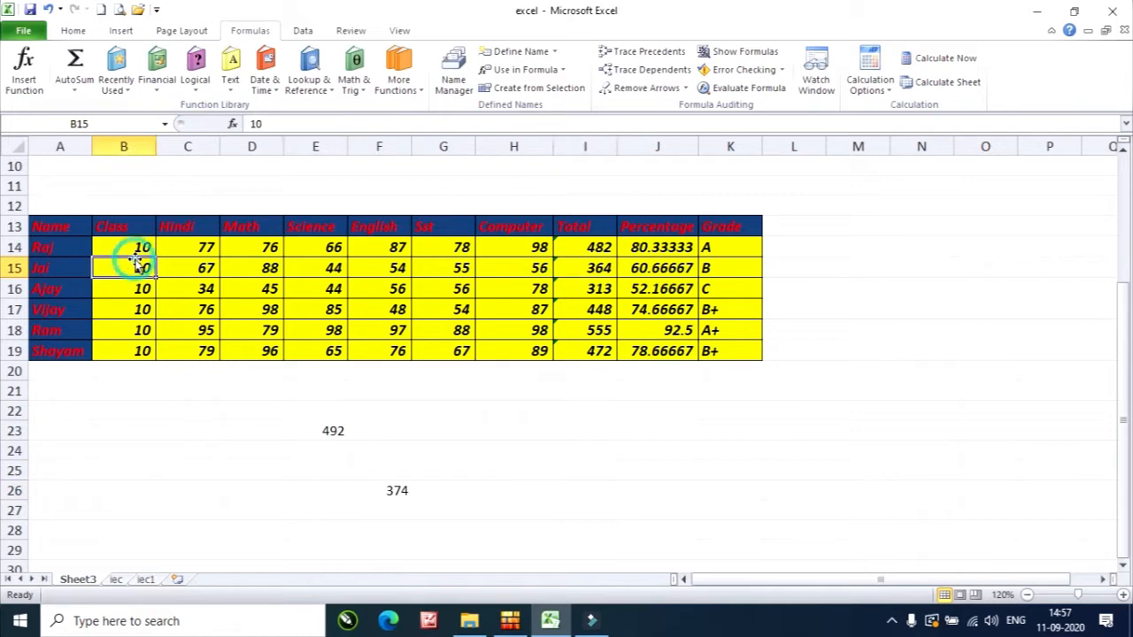
Enter a SUM formula in H23 that totals the Hindi named range
{"action": "left_click", "coordinate": [512, 430]}
{"action": "type", "text": "="}
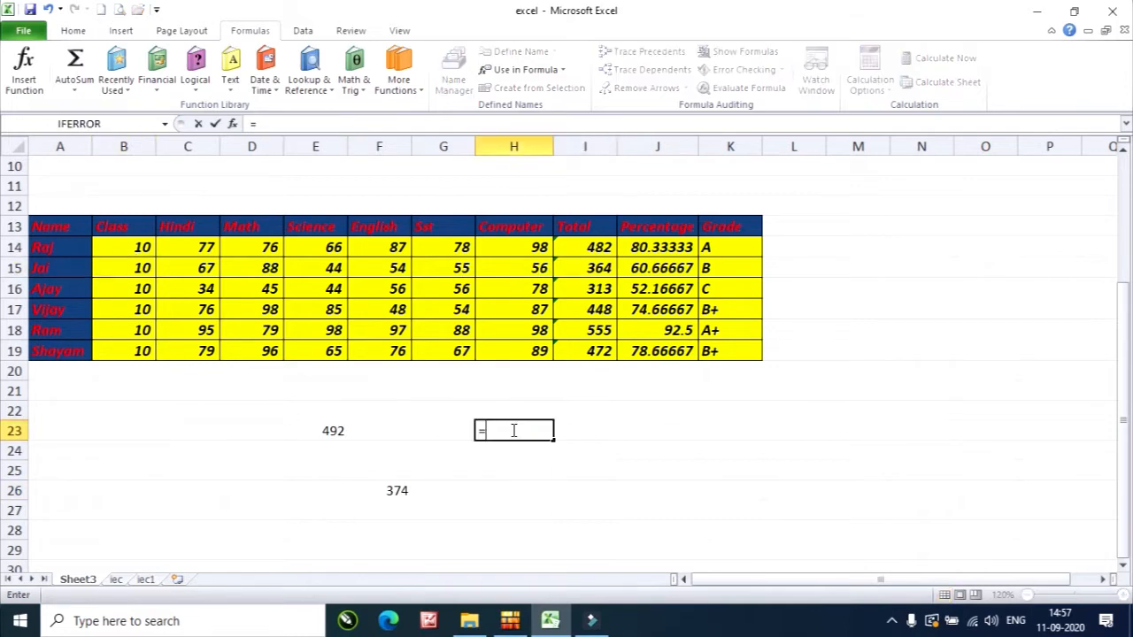
{"action": "type", "text": "sum("}
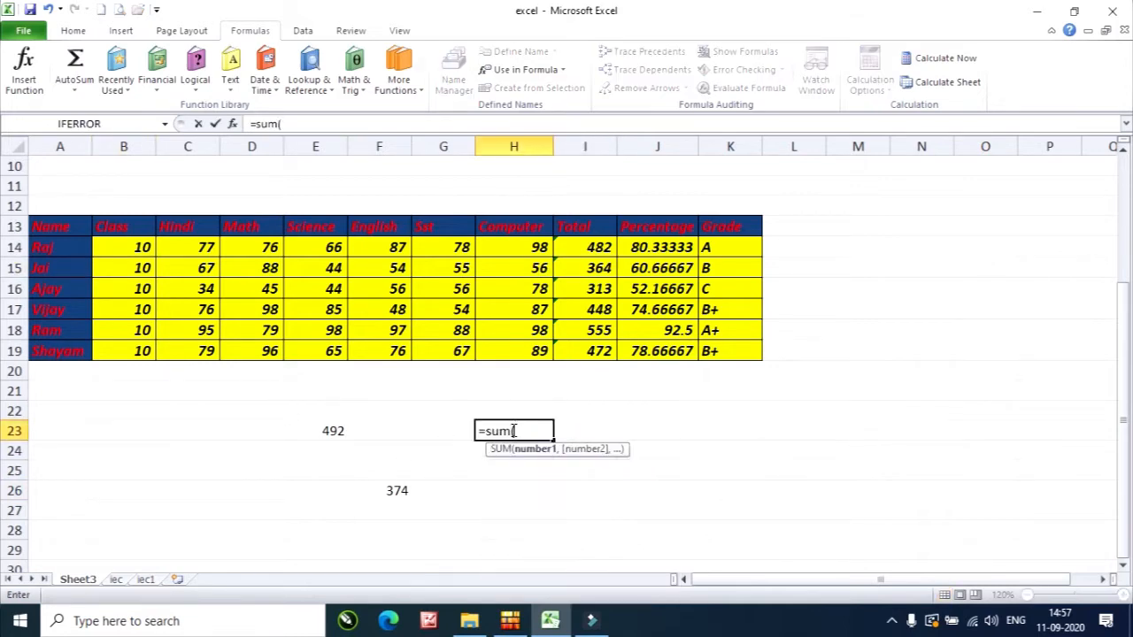
{"action": "type", "text": "hindi"}
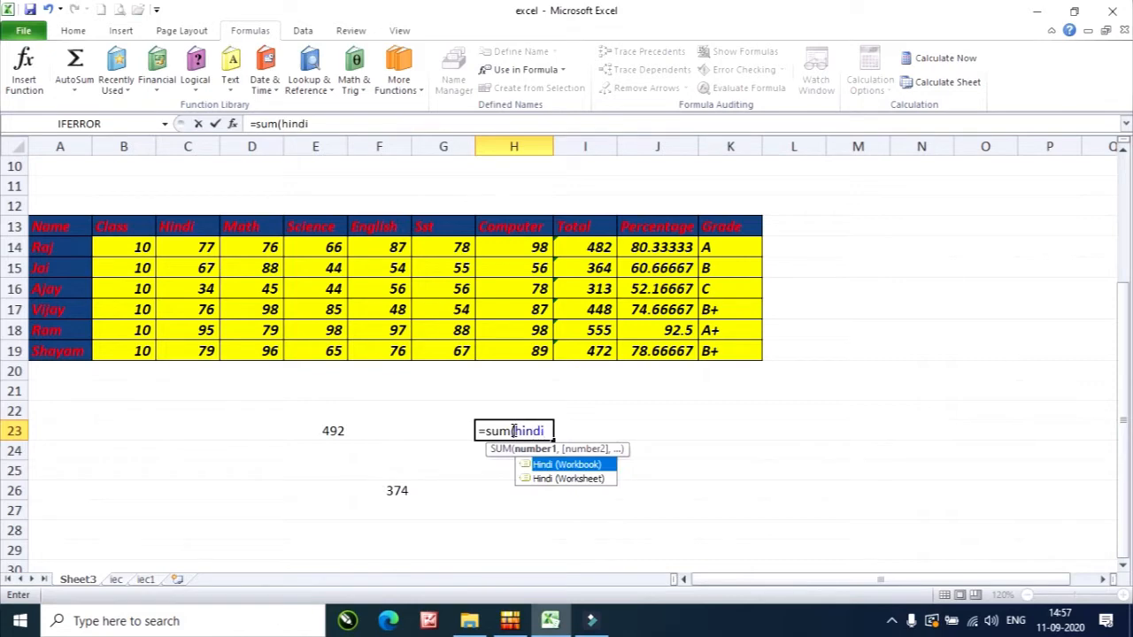
{"action": "type", "text": ")"}
{"action": "key", "text": "Return"}
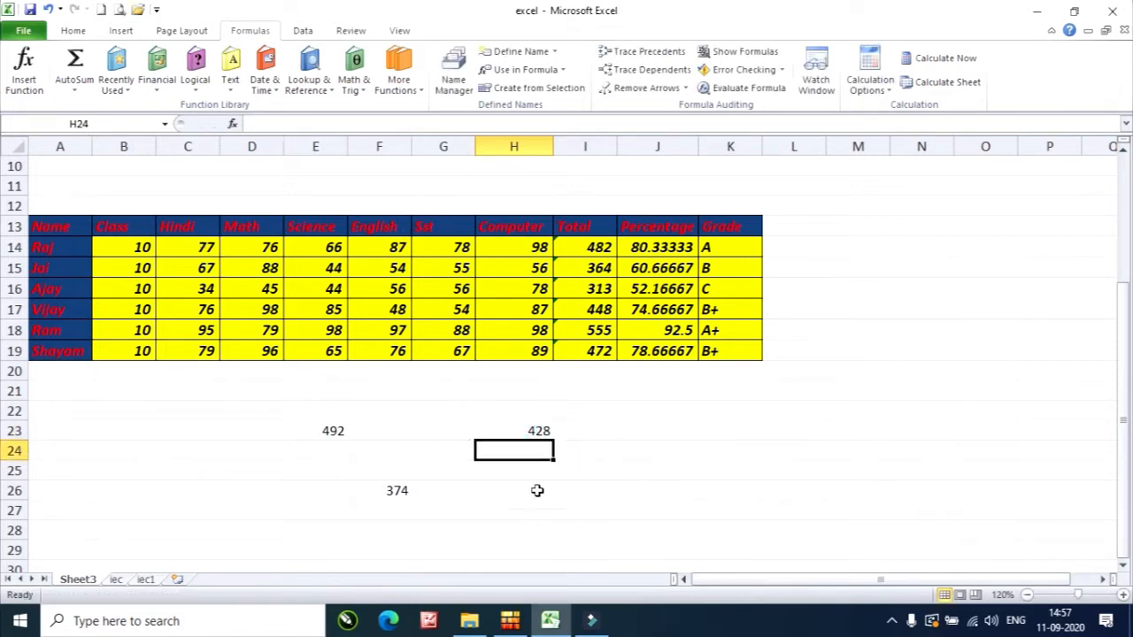
{"action": "left_click", "coordinate": [529, 432]}
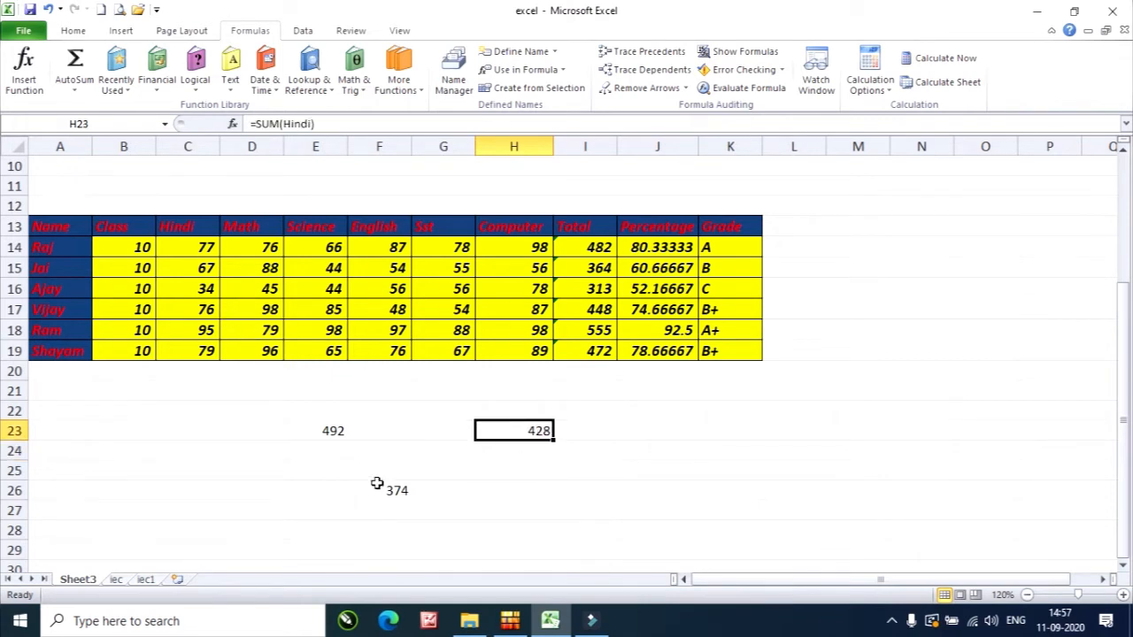
Compare the SUM formula cells below the marks table with the Class values in B14:B19
{"action": "left_click_drag", "start_coordinate": [189, 382], "coordinate": [265, 409]}
{"action": "left_click_drag", "start_coordinate": [407, 445], "coordinate": [614, 526]}
{"action": "left_click", "coordinate": [708, 468]}
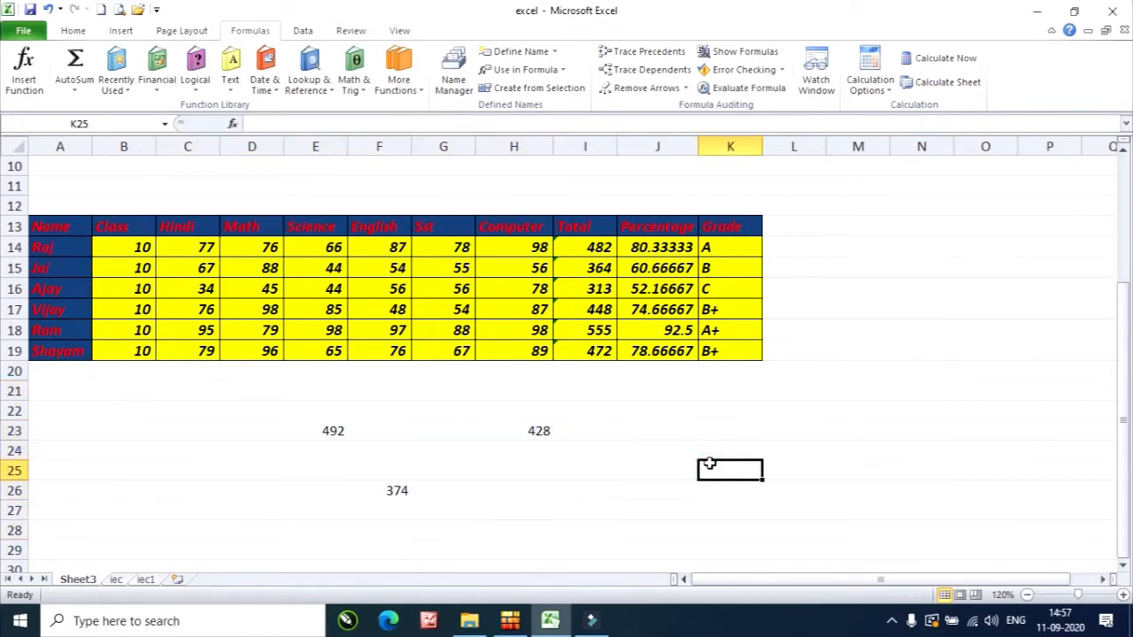
{"action": "left_click_drag", "start_coordinate": [273, 413], "coordinate": [612, 528]}
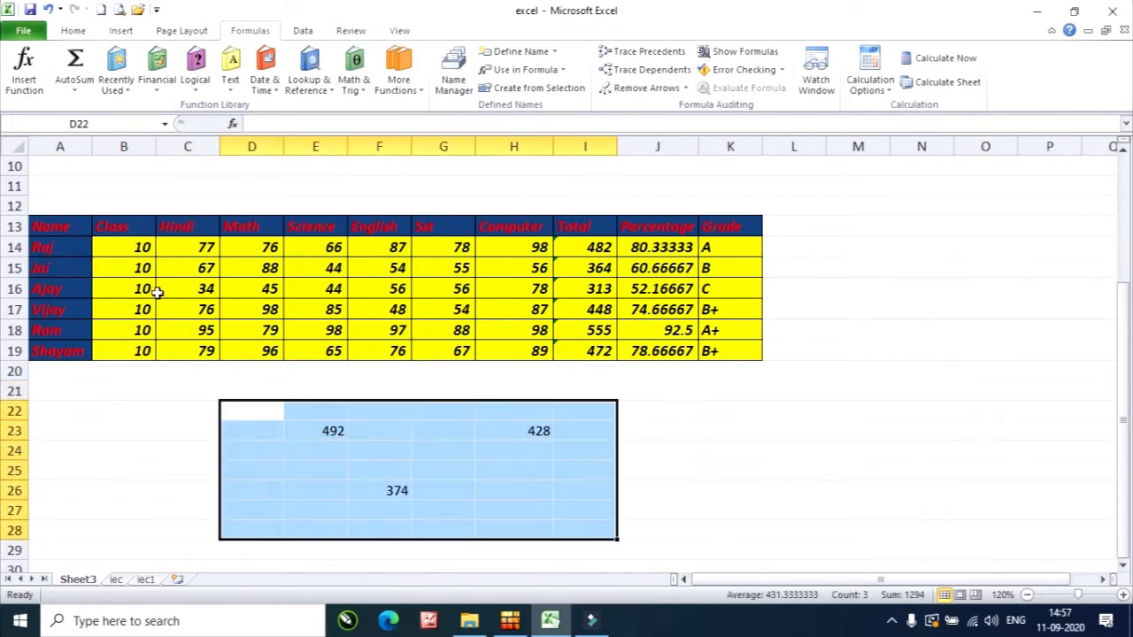
{"action": "left_click_drag", "start_coordinate": [132, 247], "coordinate": [141, 350]}
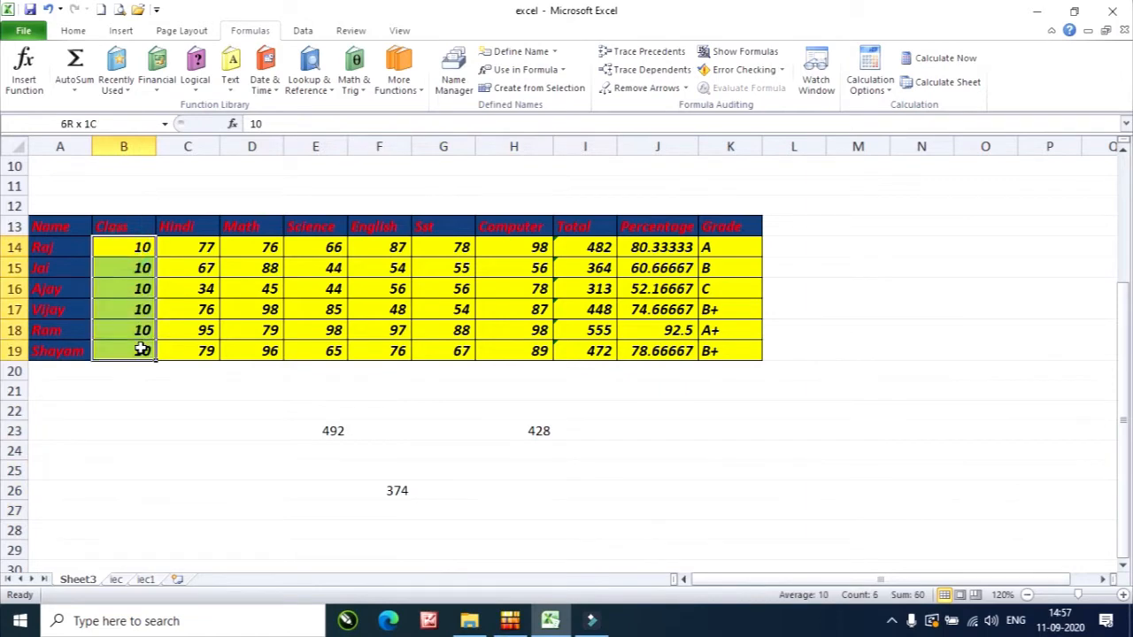
{"action": "left_click", "coordinate": [142, 350]}
{"action": "left_click", "coordinate": [137, 429]}
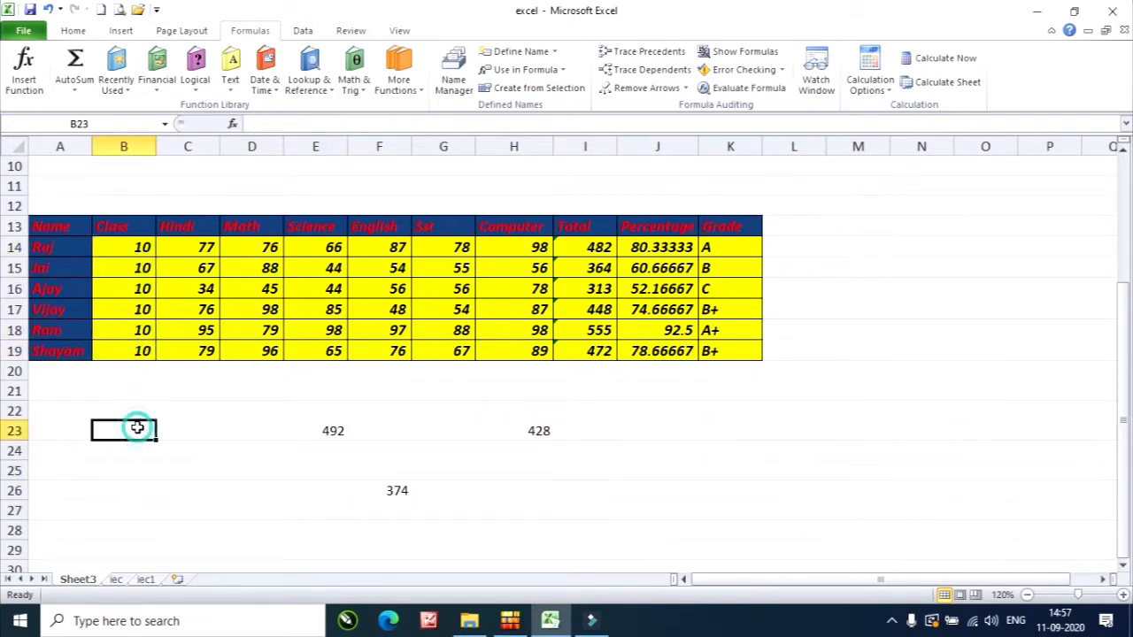
In the Name Manager, redefine the Sheet3-scoped name of the student in row 16 to refer to =Sheet3!$C$16:$H$16
{"action": "left_click", "coordinate": [455, 71]}
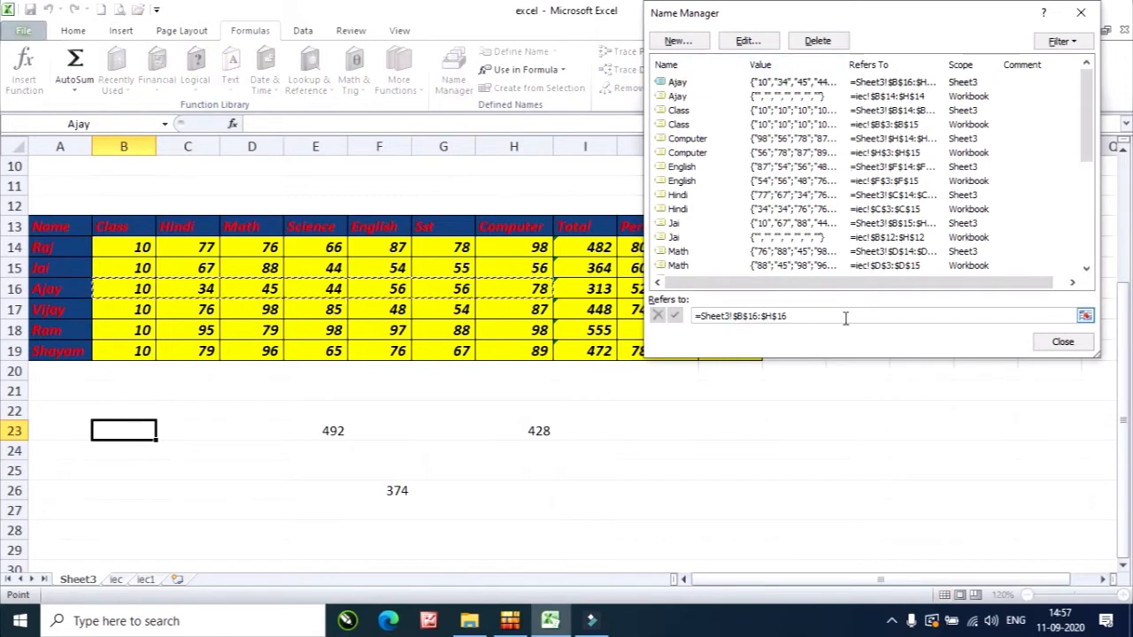
{"action": "key", "text": "BackSpace"}
{"action": "type", "text": "c"}
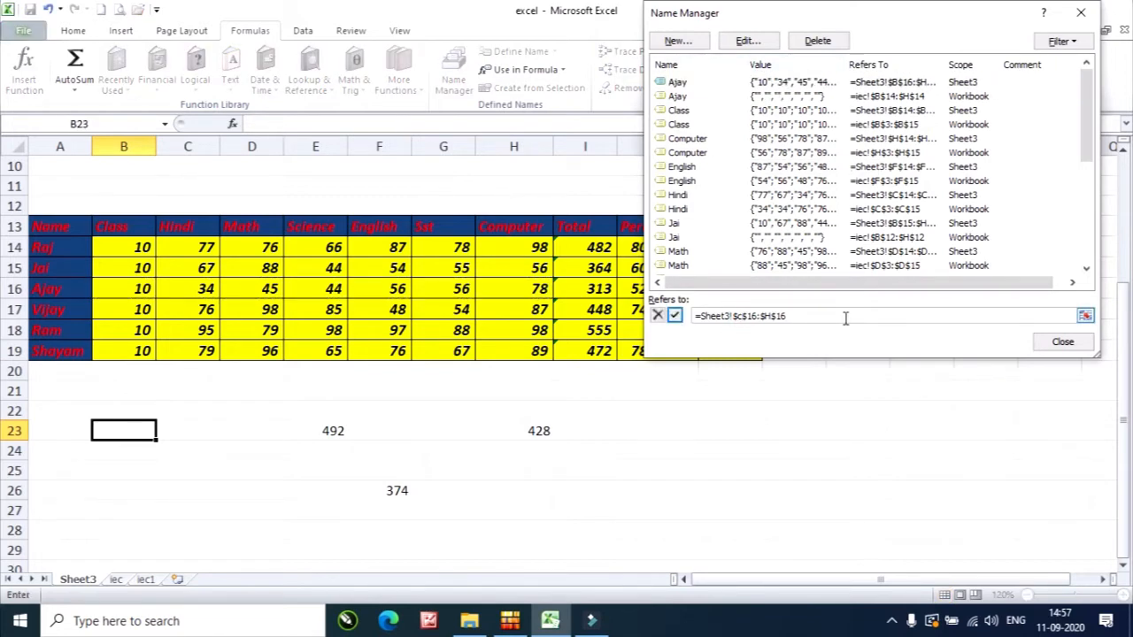
{"action": "left_click", "coordinate": [677, 316]}
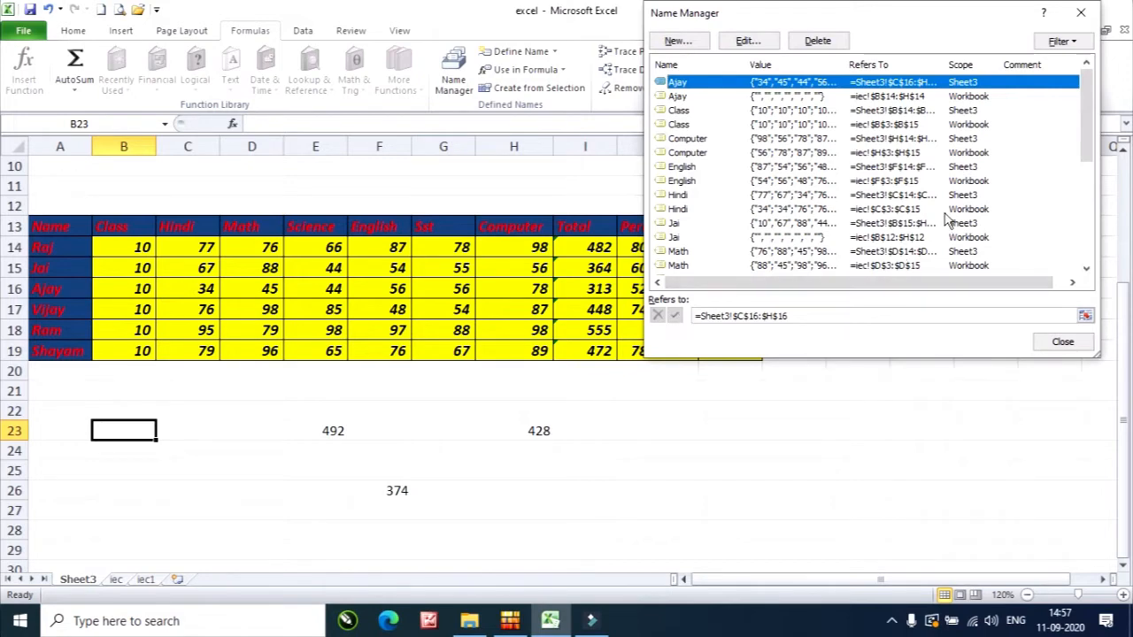
Review the full list of defined names and filter it to names scoped to the worksheet
{"action": "scroll", "coordinate": [889, 187], "scroll_direction": "down", "scroll_amount": 5}
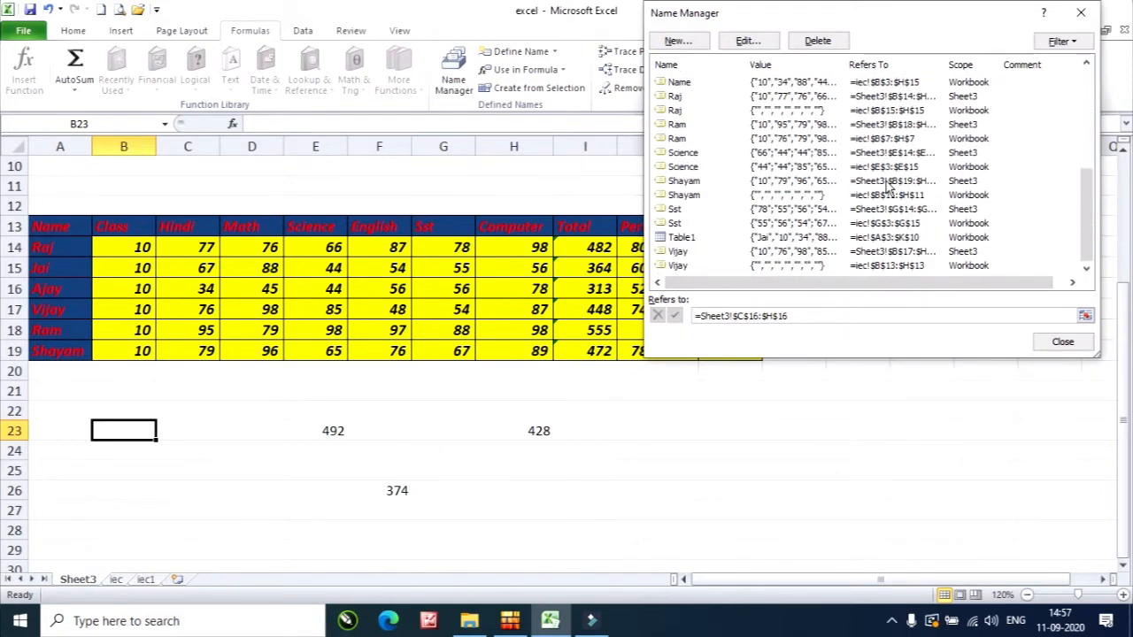
{"action": "scroll", "coordinate": [855, 240], "scroll_direction": "up", "scroll_amount": 5}
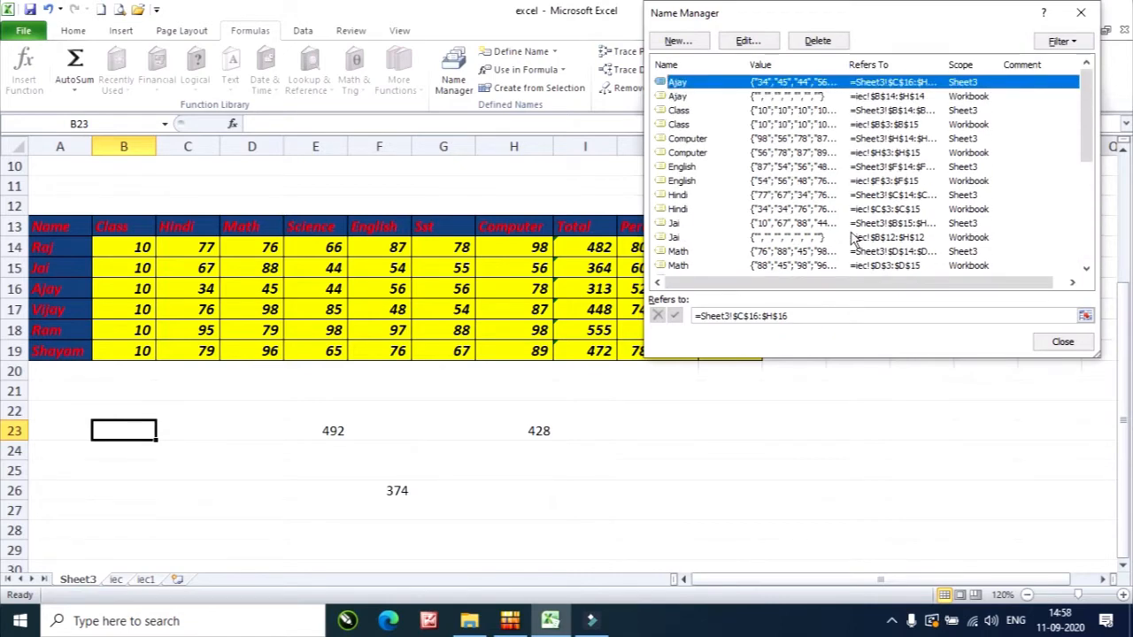
{"action": "left_click", "coordinate": [877, 97]}
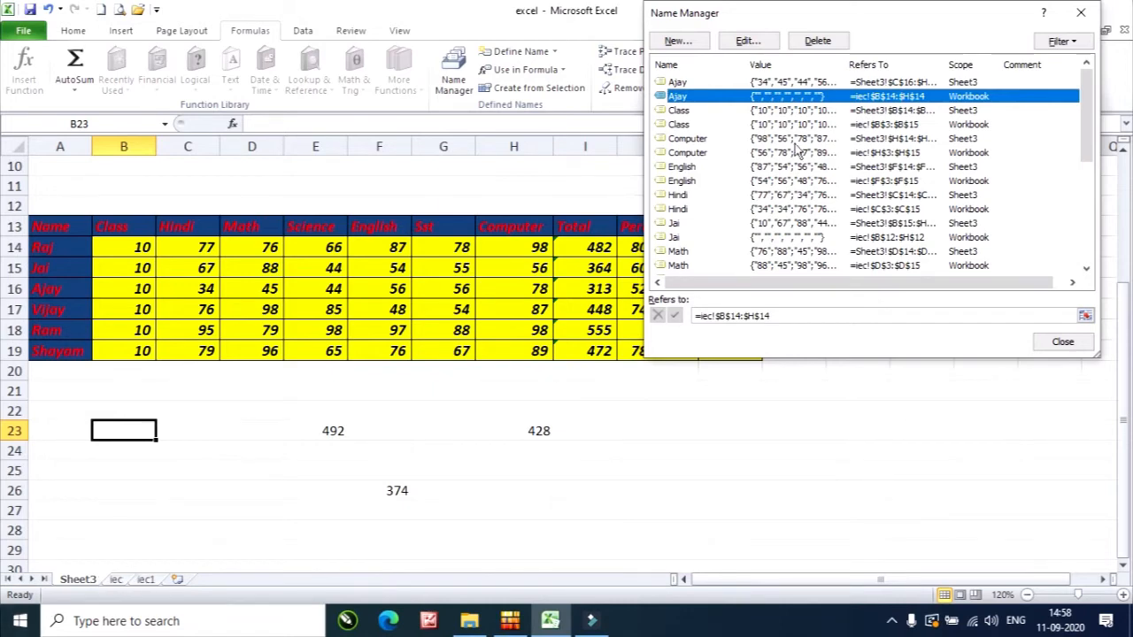
{"action": "left_click", "coordinate": [1064, 43]}
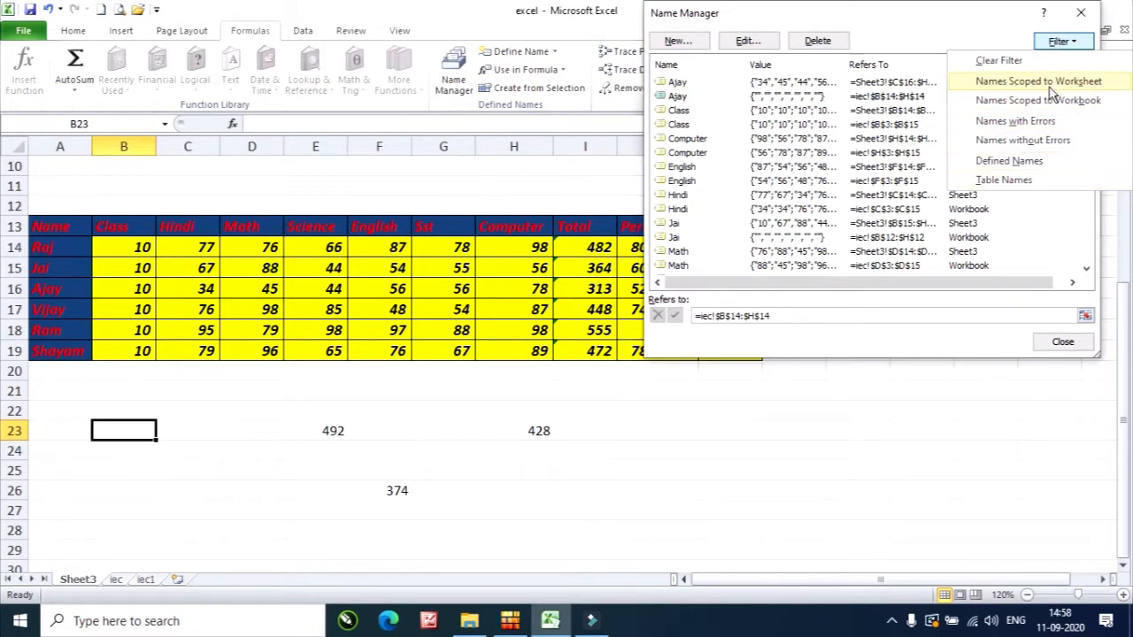
{"action": "left_click", "coordinate": [1051, 81]}
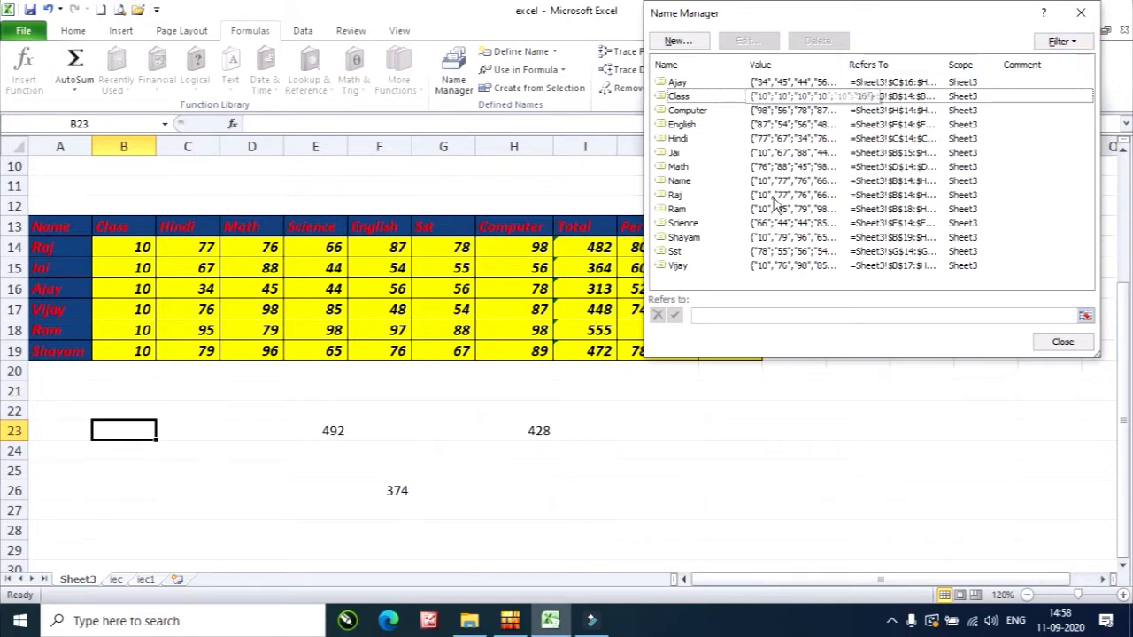
Examine which cell range each worksheet-scoped name in the Name Manager refers to
{"action": "left_click", "coordinate": [794, 252]}
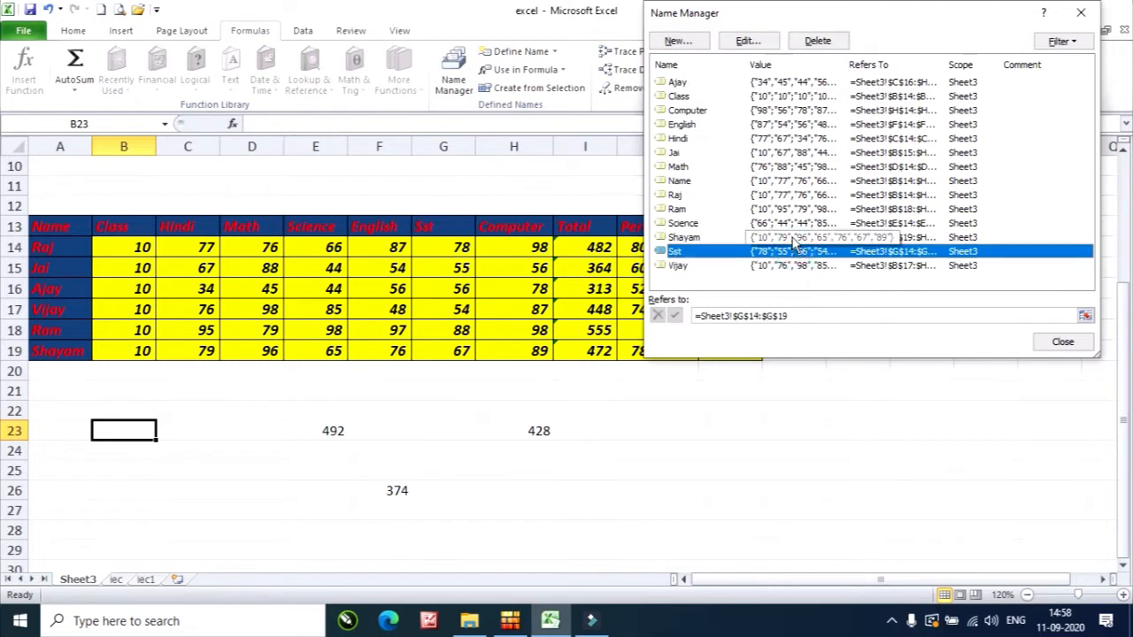
{"action": "left_click", "coordinate": [797, 238]}
{"action": "left_click", "coordinate": [793, 223]}
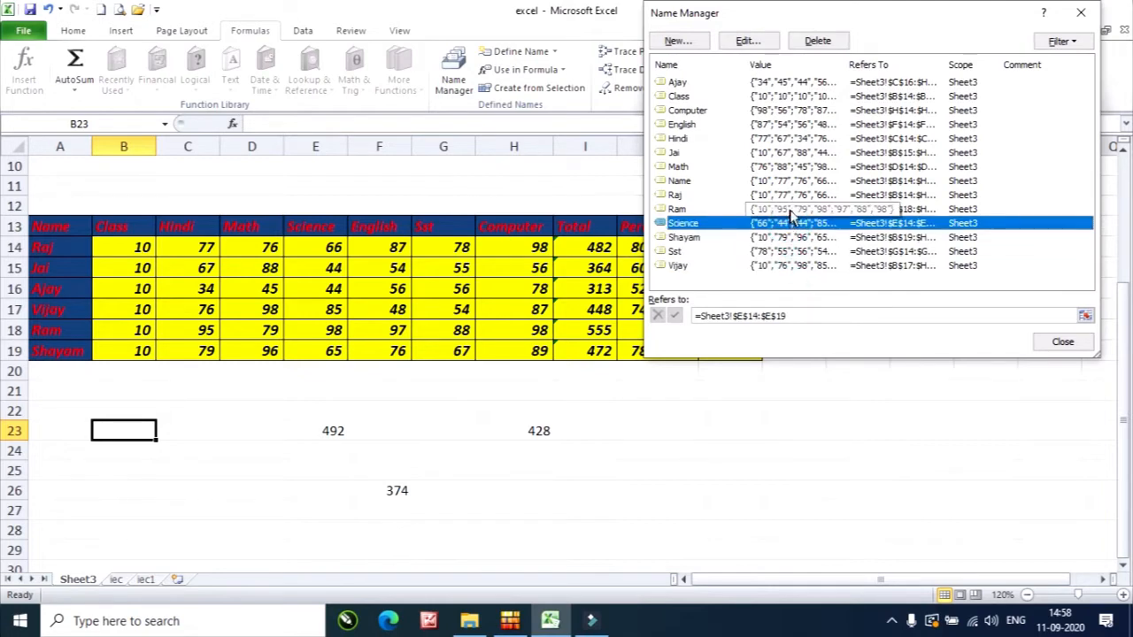
{"action": "left_click", "coordinate": [792, 209]}
{"action": "left_click", "coordinate": [788, 181]}
{"action": "left_click", "coordinate": [786, 167]}
{"action": "left_click", "coordinate": [788, 139]}
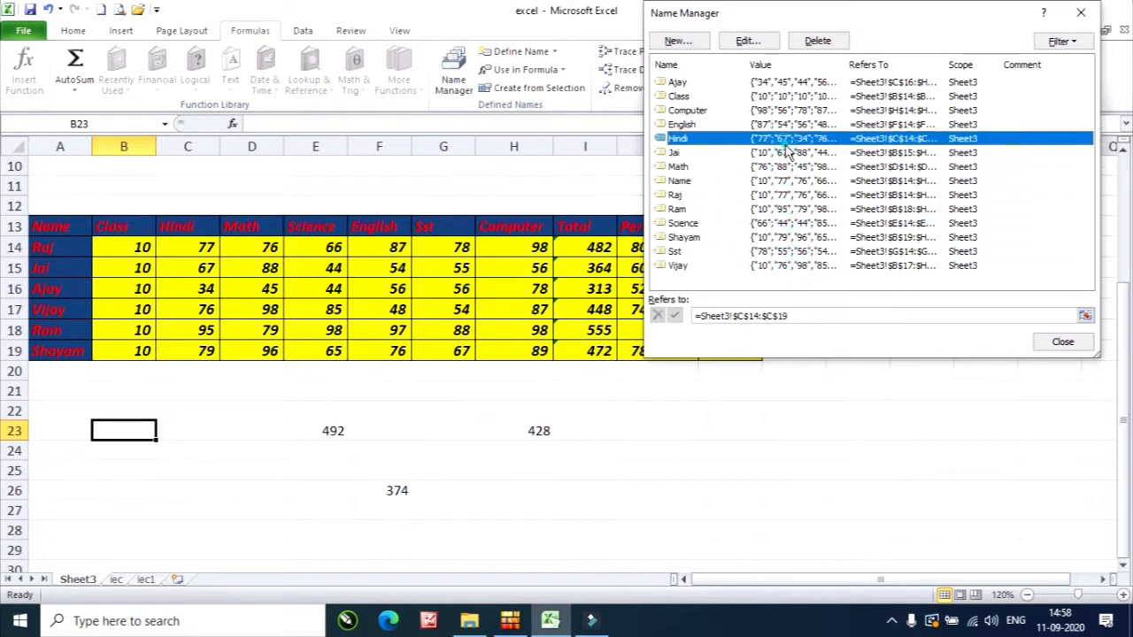
{"action": "left_click", "coordinate": [786, 110]}
{"action": "left_click", "coordinate": [819, 96]}
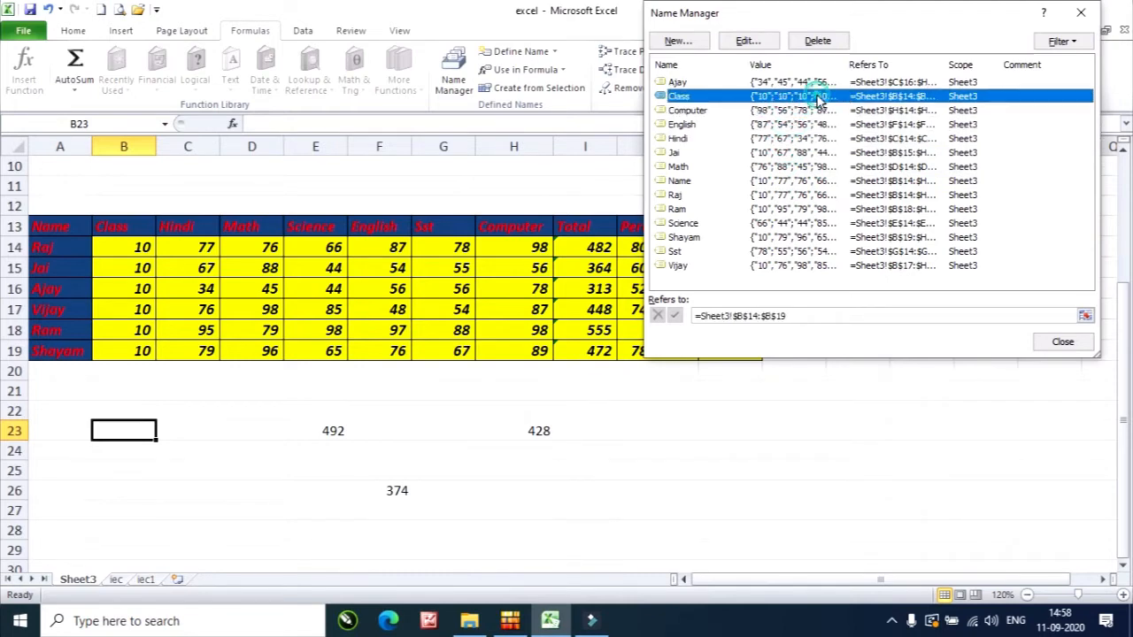
{"action": "left_click", "coordinate": [669, 82]}
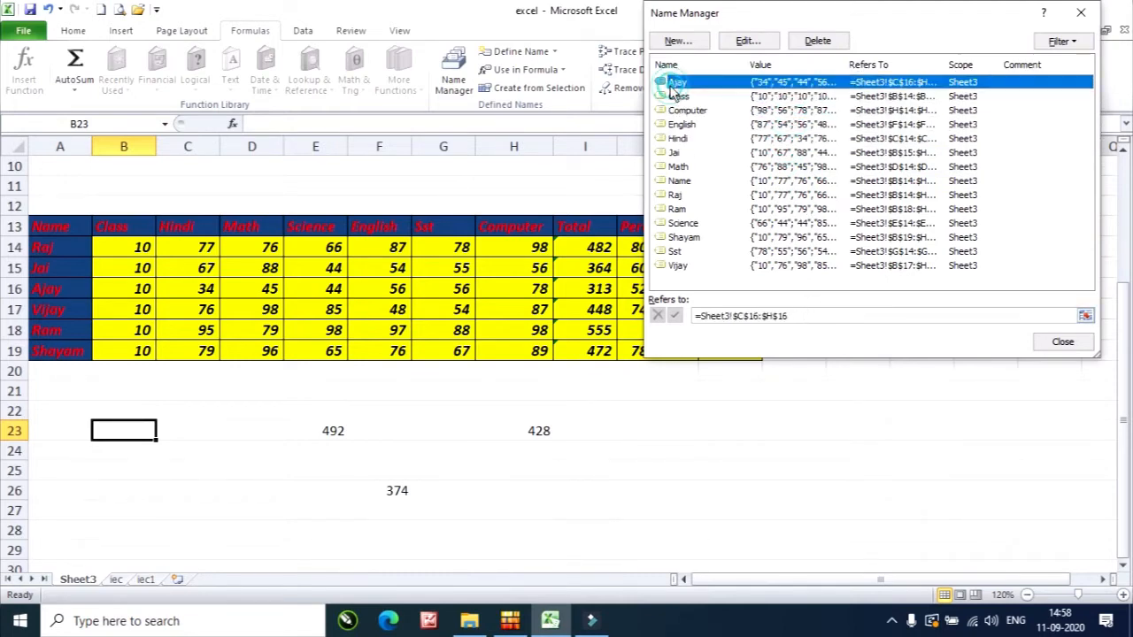
{"action": "left_click", "coordinate": [677, 112]}
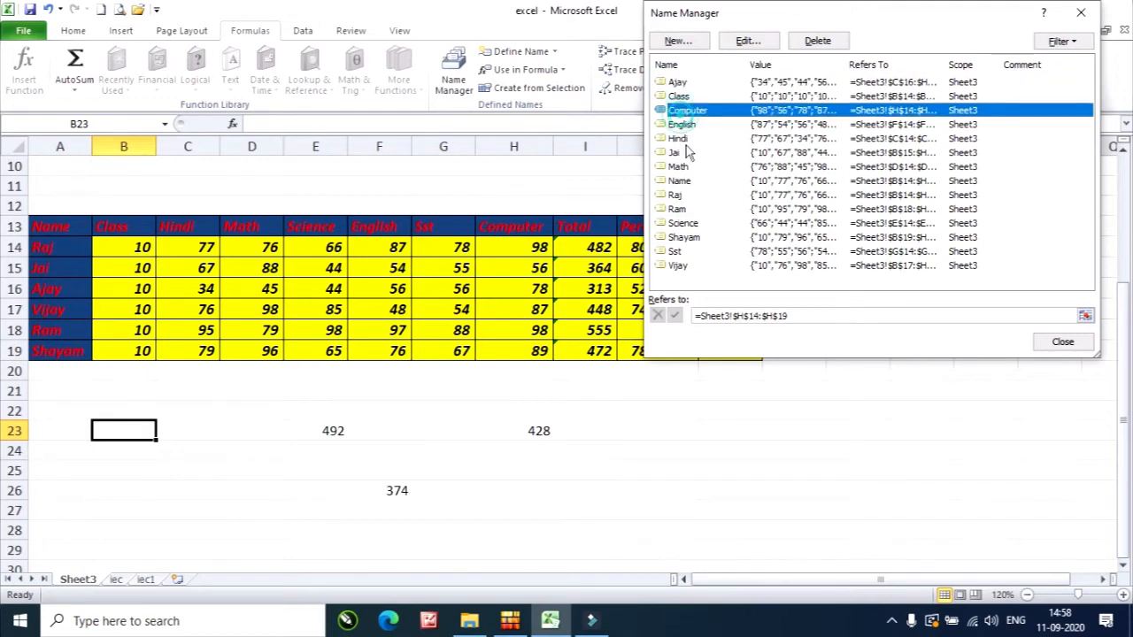
Redefine the Sheet3-scoped name of the student in row 15 to refer to =Sheet3!$C$15:$H$15
{"action": "left_click", "coordinate": [678, 152]}
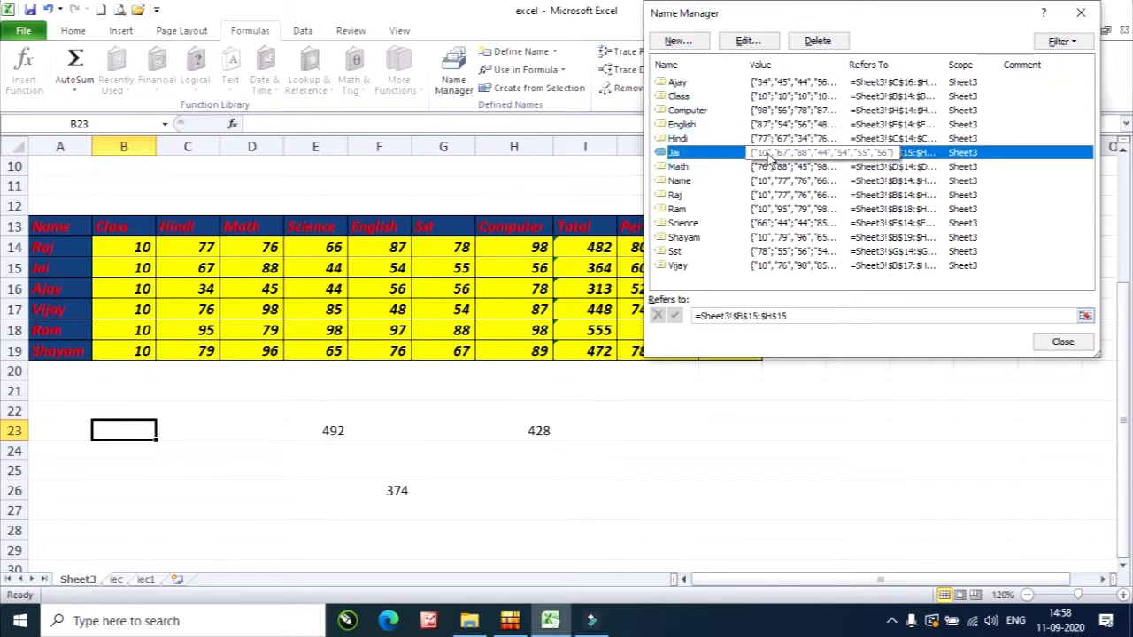
{"action": "left_click", "coordinate": [811, 316]}
{"action": "left_click_drag", "start_coordinate": [191, 269], "coordinate": [526, 276]}
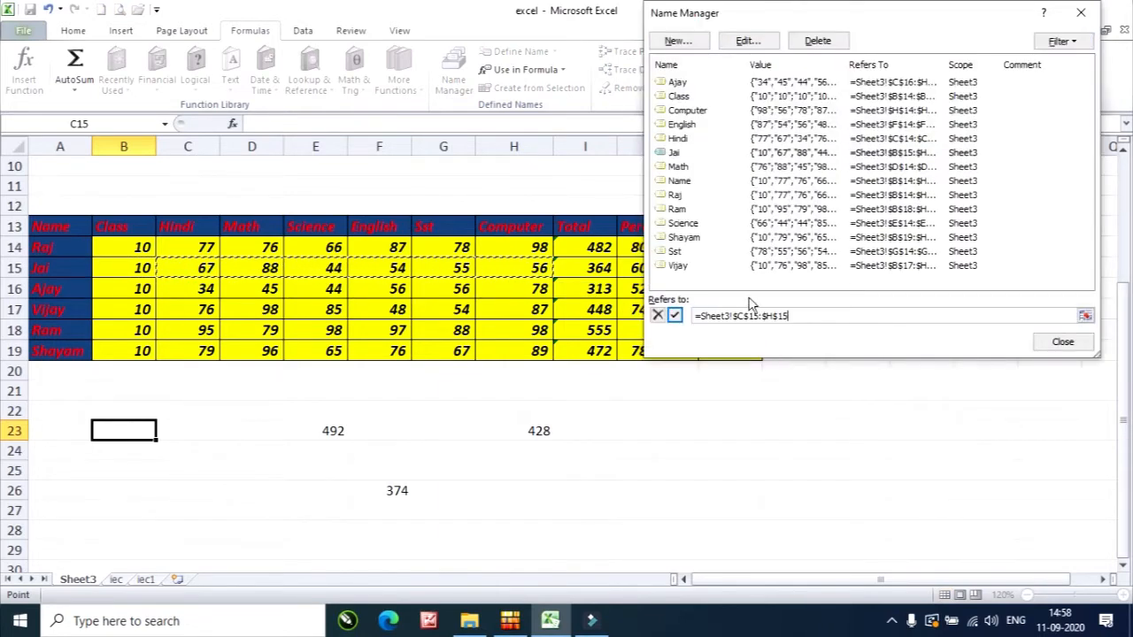
{"action": "left_click", "coordinate": [675, 316]}
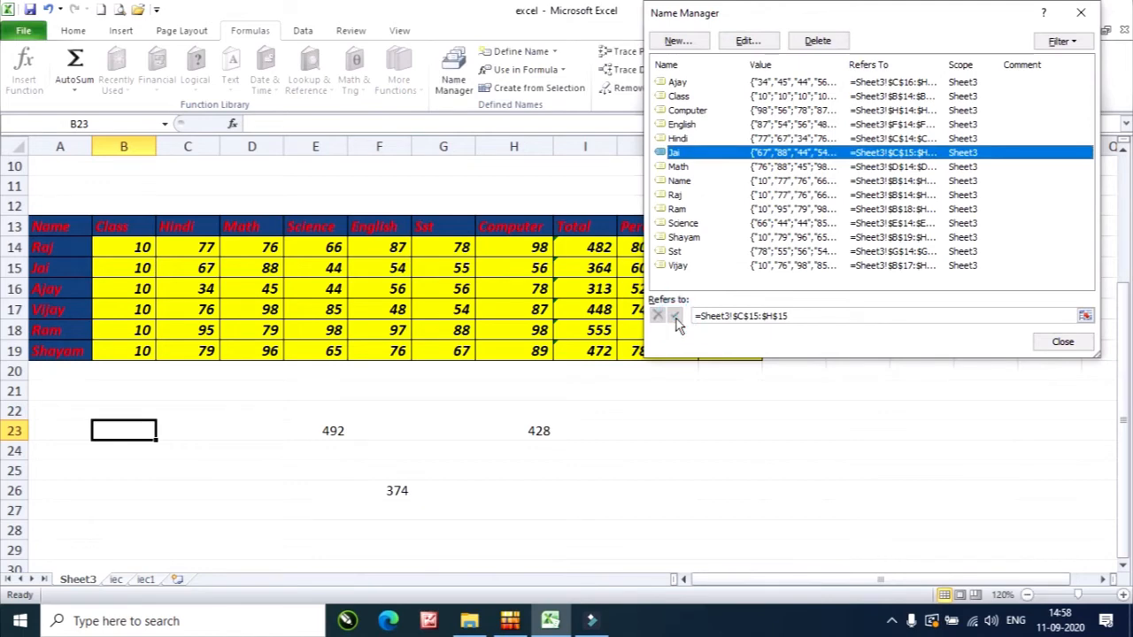
Redefine the Sheet3-scoped name of the student in row 14 to refer to =Sheet3!$C$14:$H$14 and close the Name Manager
{"action": "left_click", "coordinate": [777, 195]}
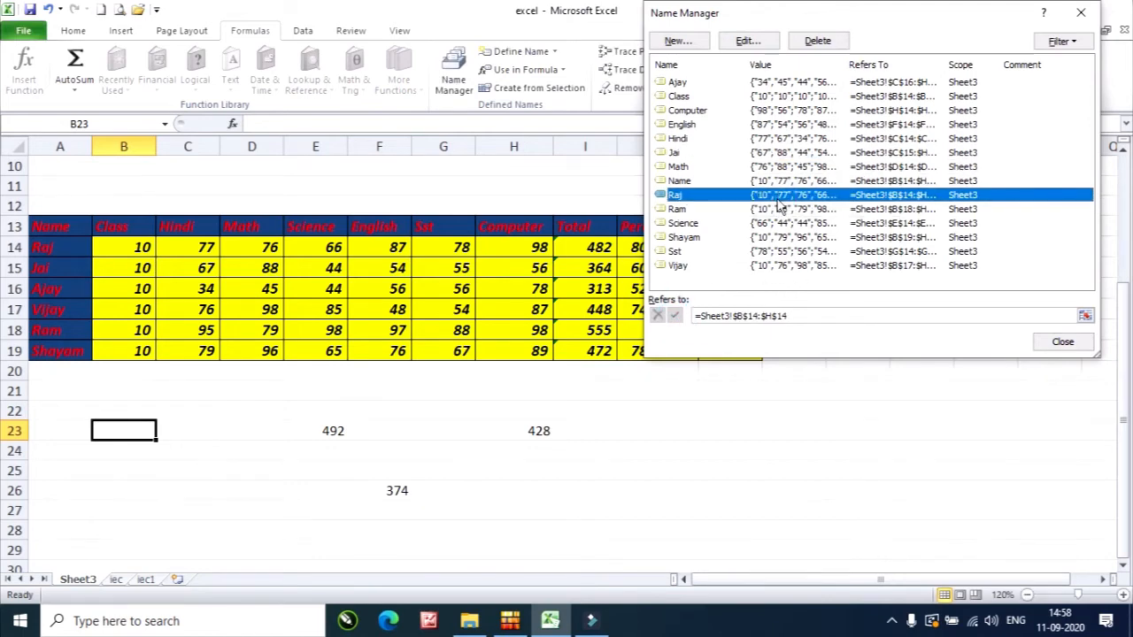
{"action": "left_click", "coordinate": [735, 316]}
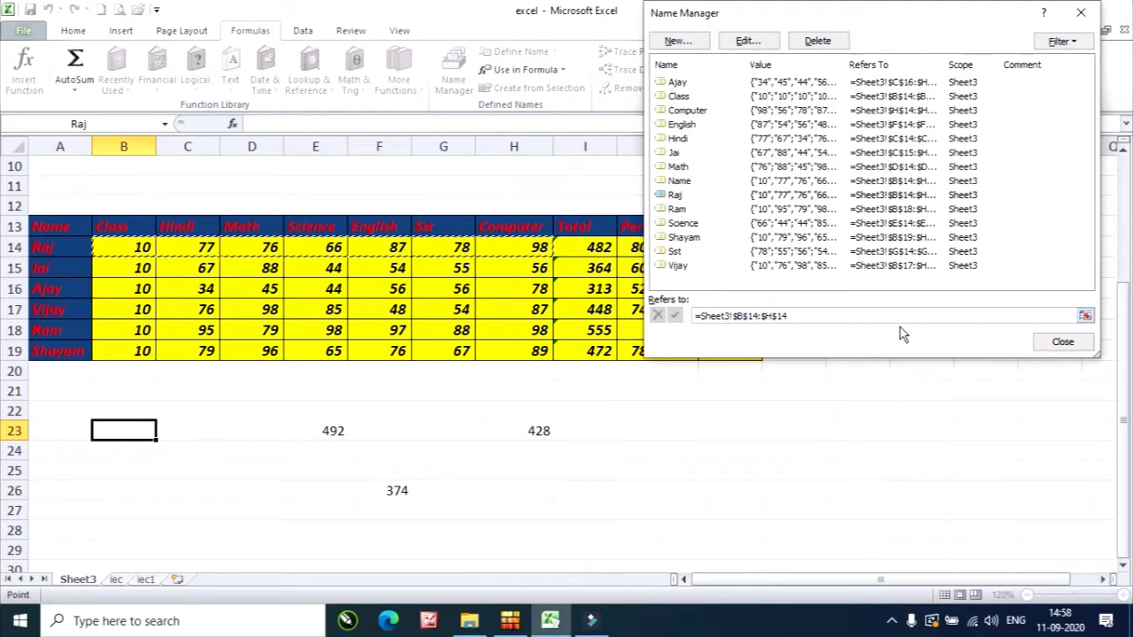
{"action": "key", "text": "Delete"}
{"action": "type", "text": "c"}
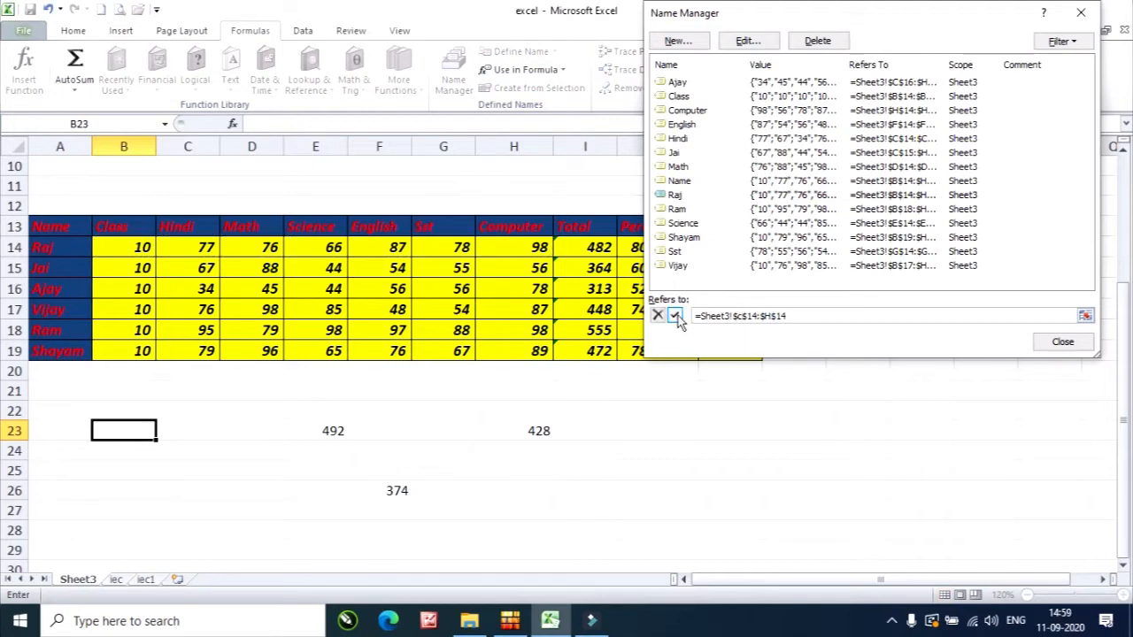
{"action": "left_click", "coordinate": [676, 316]}
{"action": "left_click", "coordinate": [1064, 345]}
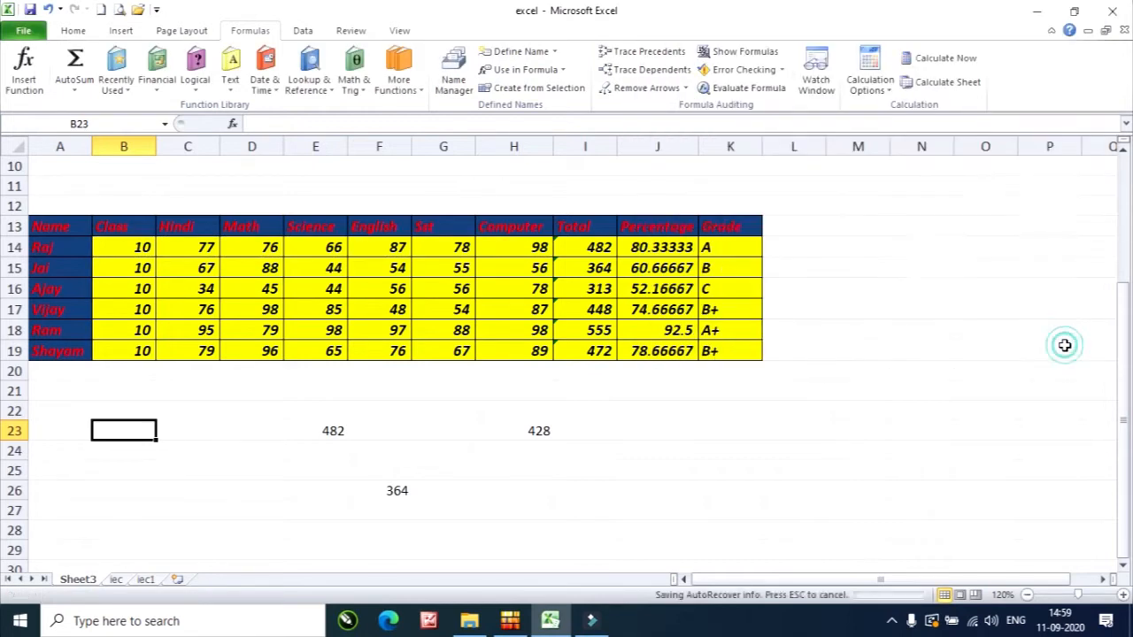
Check the SUM formulas in E23 and F26 against the Total values in I14 and I15
{"action": "double_click", "coordinate": [331, 430]}
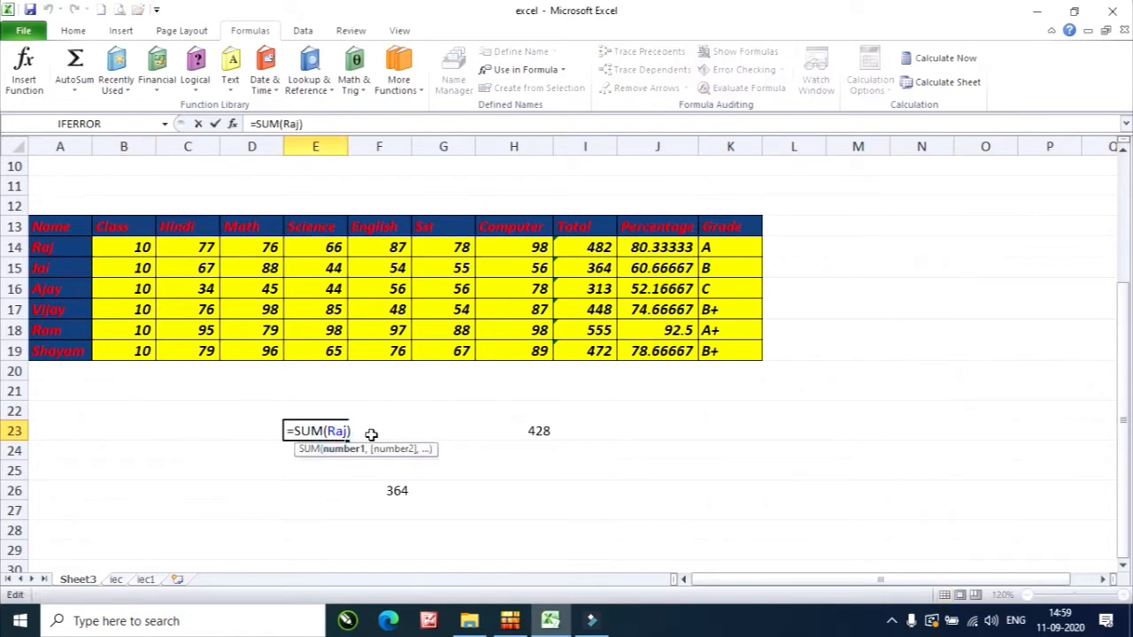
{"action": "key", "text": "Escape"}
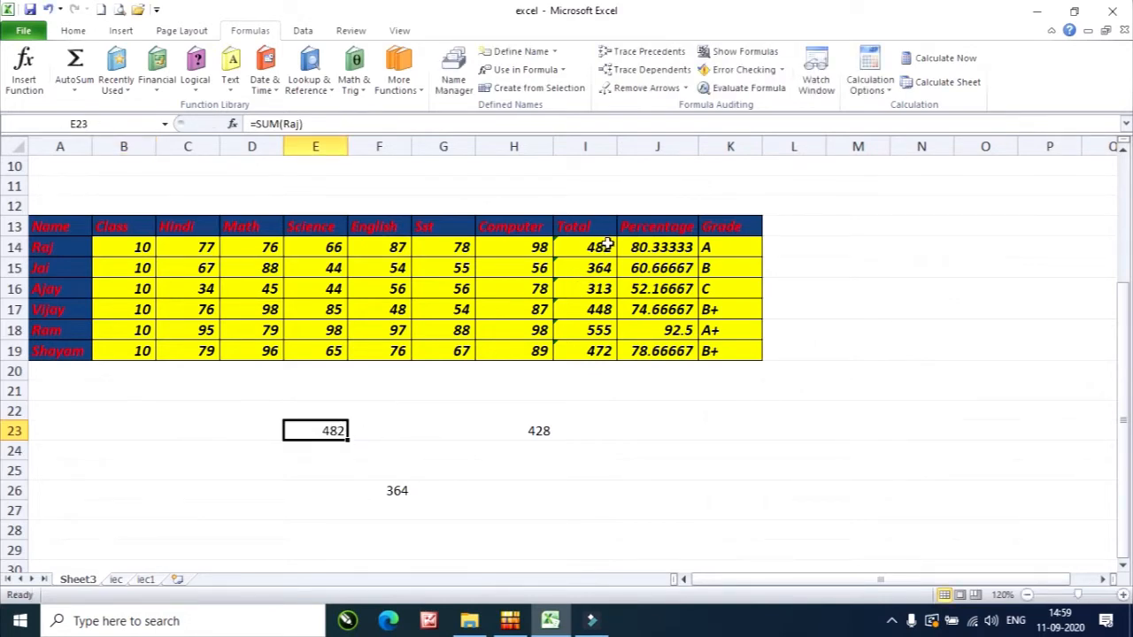
{"action": "left_click", "coordinate": [389, 491]}
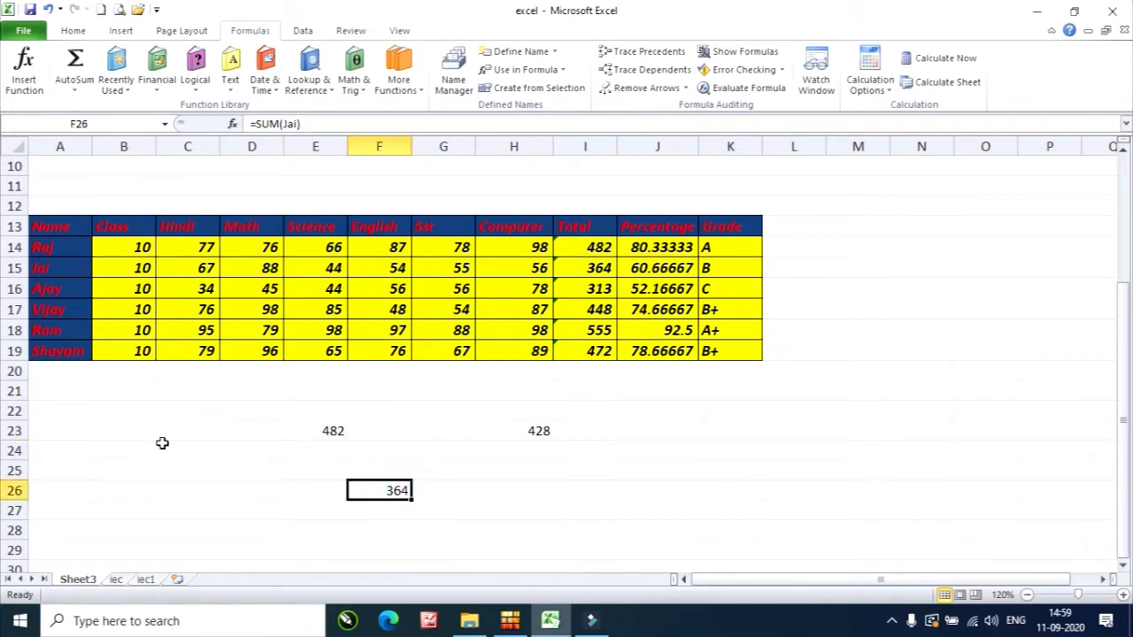
{"action": "left_click", "coordinate": [490, 505]}
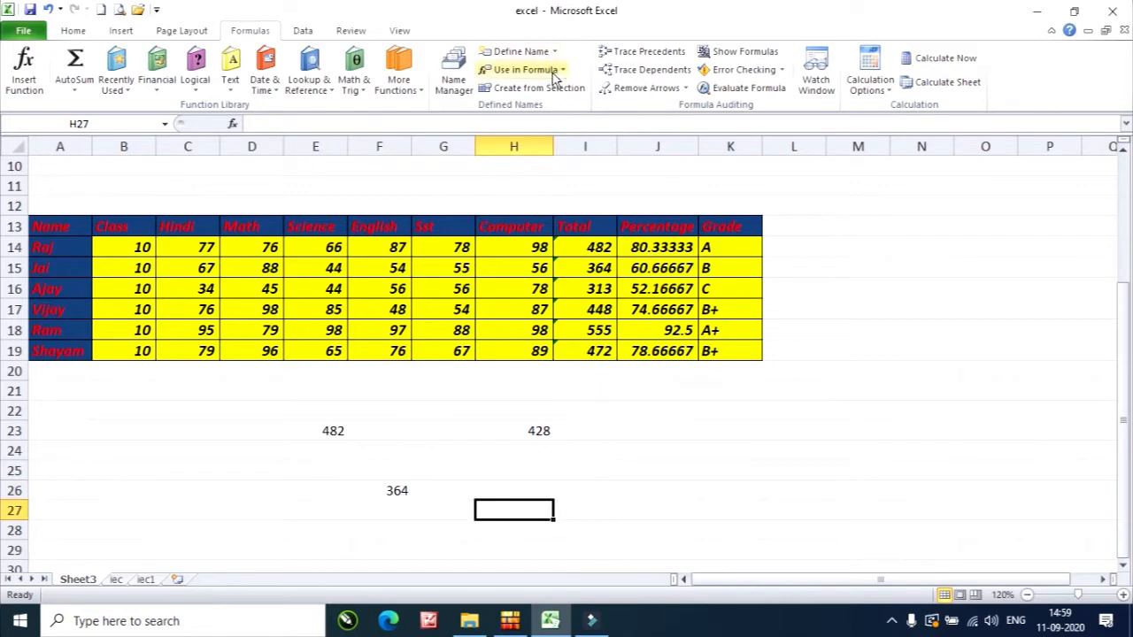
{"action": "left_click", "coordinate": [912, 291]}
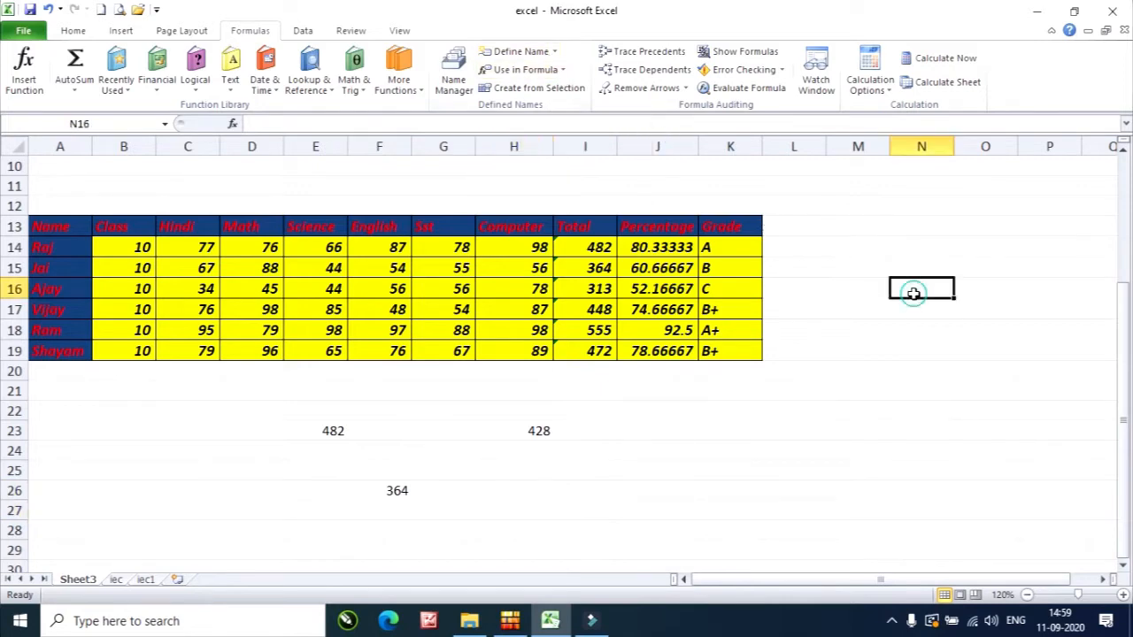
Paste the list of all defined names with their cell references into the sheet starting at N16
{"action": "left_click", "coordinate": [563, 70]}
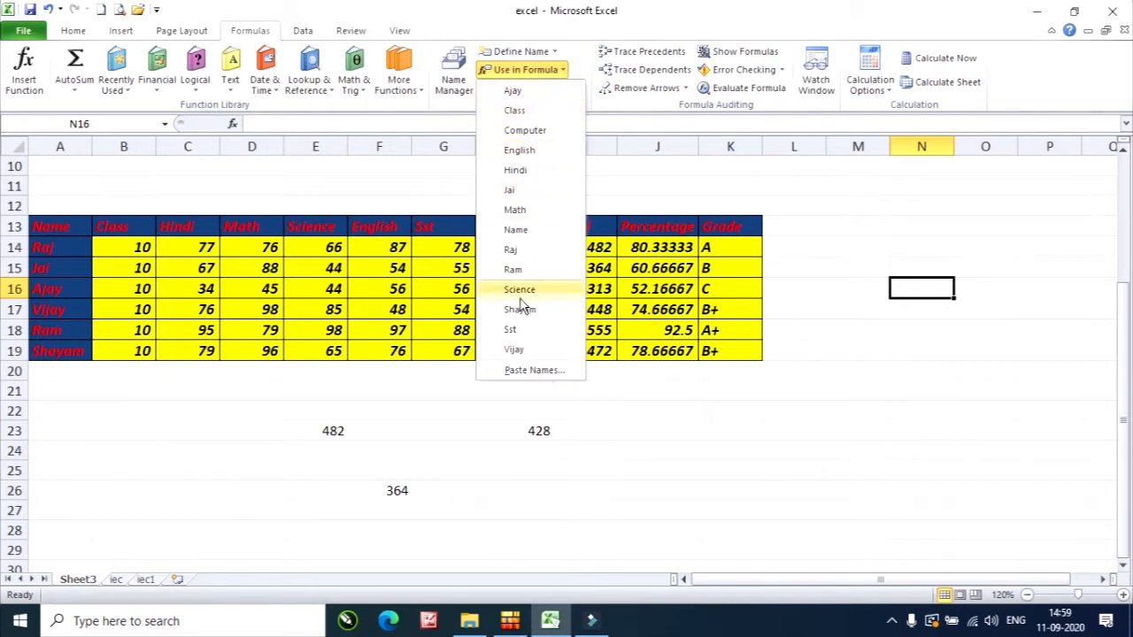
{"action": "left_click", "coordinate": [560, 371]}
{"action": "left_click", "coordinate": [820, 251]}
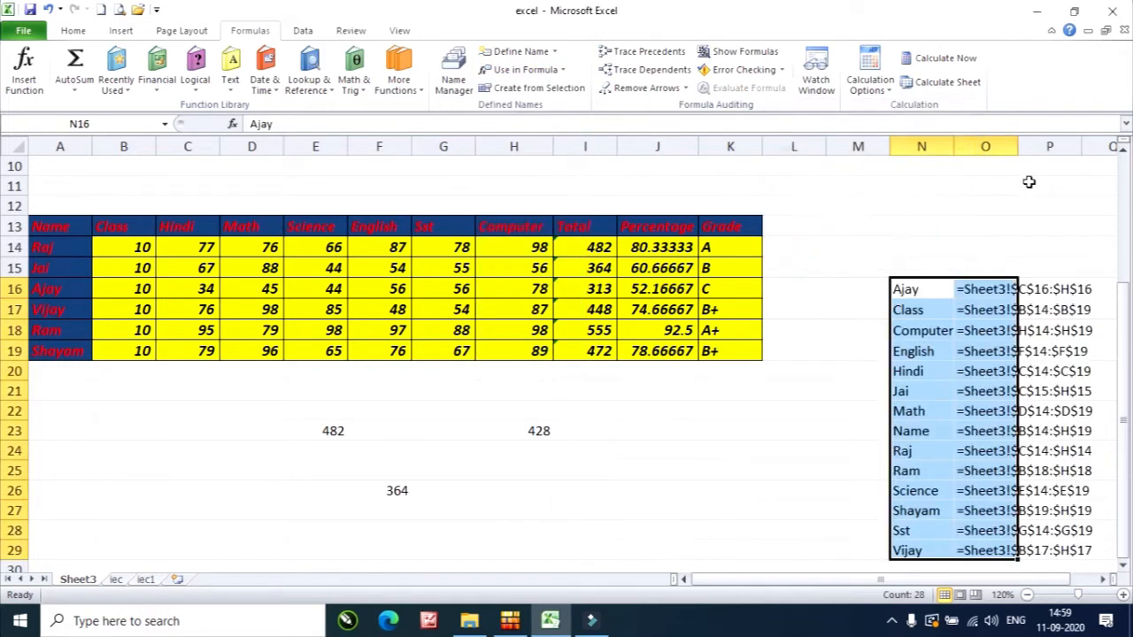
{"action": "scroll", "coordinate": [974, 301], "scroll_direction": "down", "scroll_amount": 2}
{"action": "scroll", "coordinate": [1019, 241], "scroll_direction": "up", "scroll_amount": 2}
{"action": "left_click", "coordinate": [929, 294]}
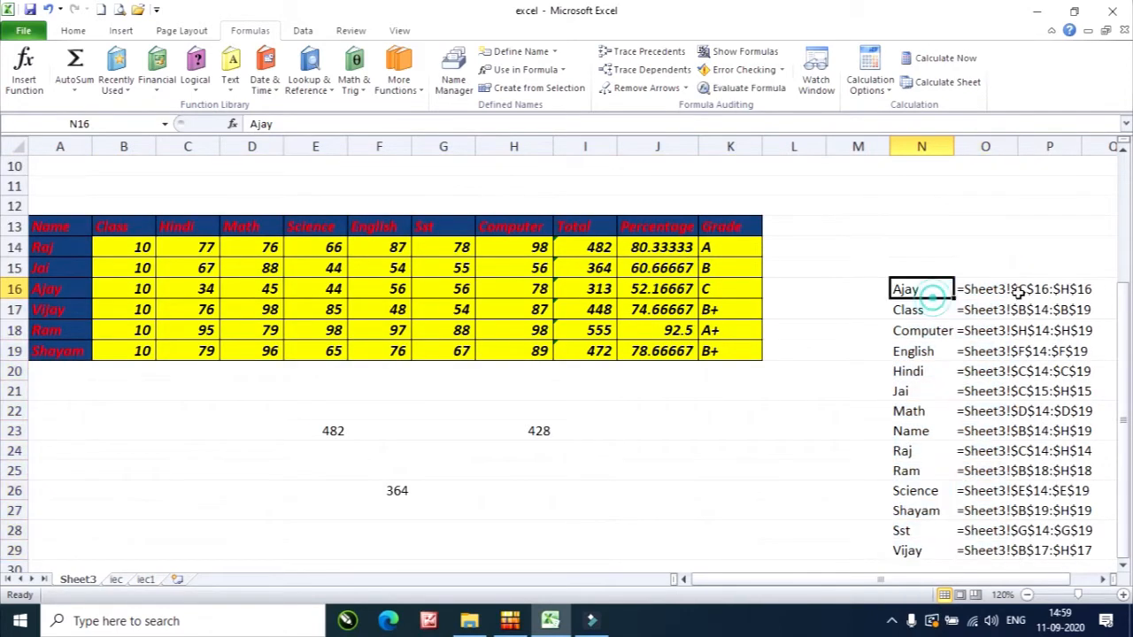
Enter a SUM formula in K24 that uses the defined name of the student in row 16
{"action": "left_click", "coordinate": [703, 447]}
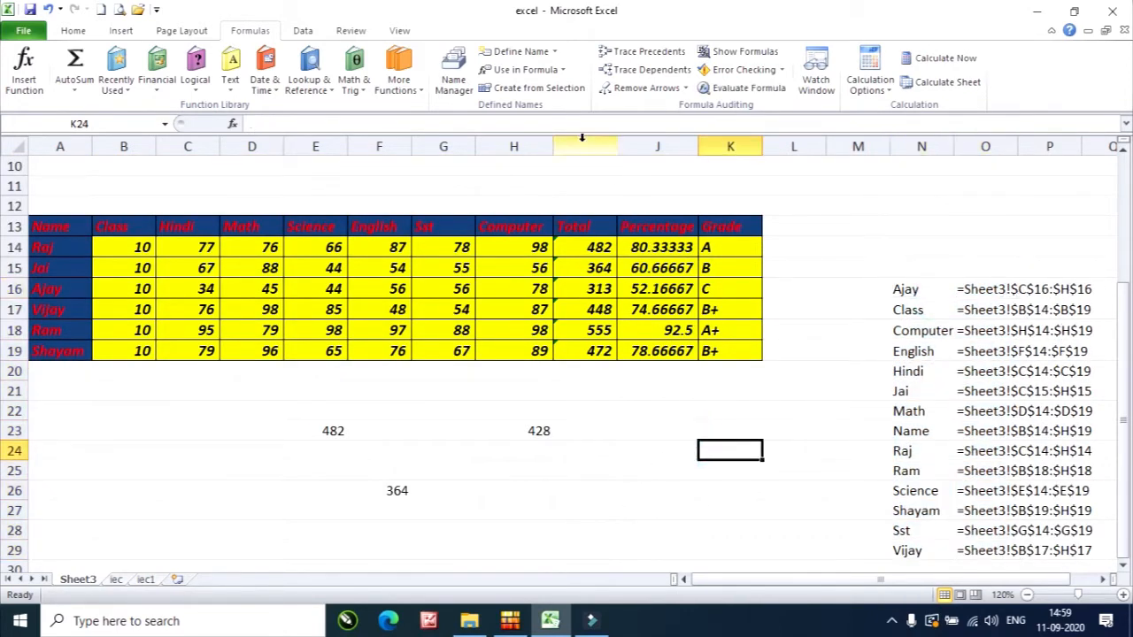
{"action": "left_click", "coordinate": [540, 70]}
{"action": "left_click", "coordinate": [699, 440]}
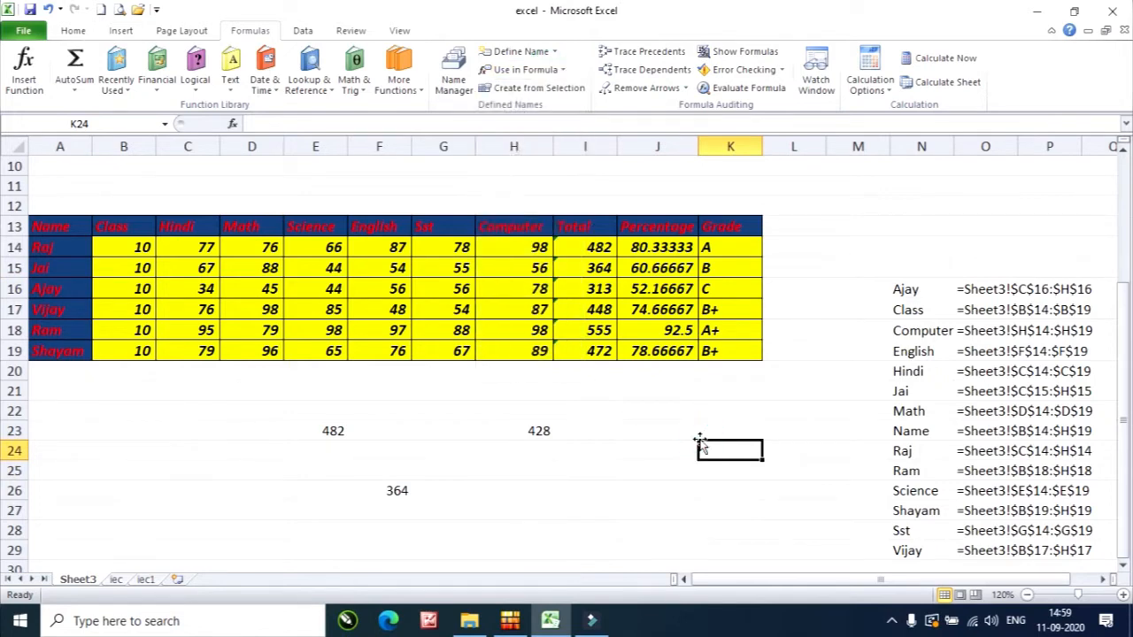
{"action": "type", "text": "=sum("}
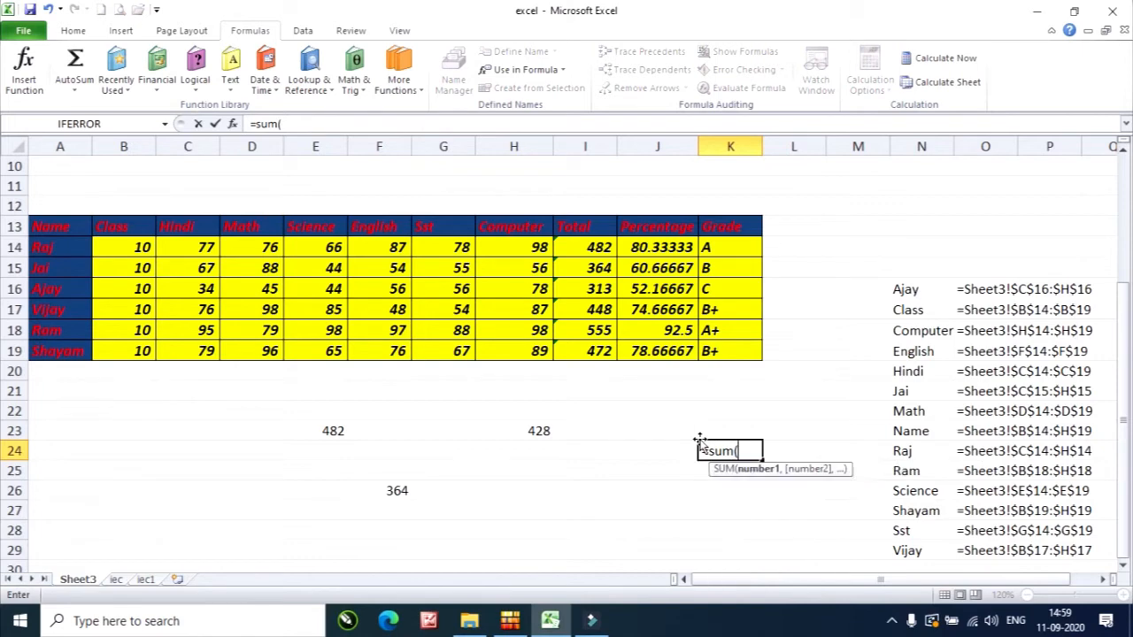
{"action": "left_click", "coordinate": [555, 70]}
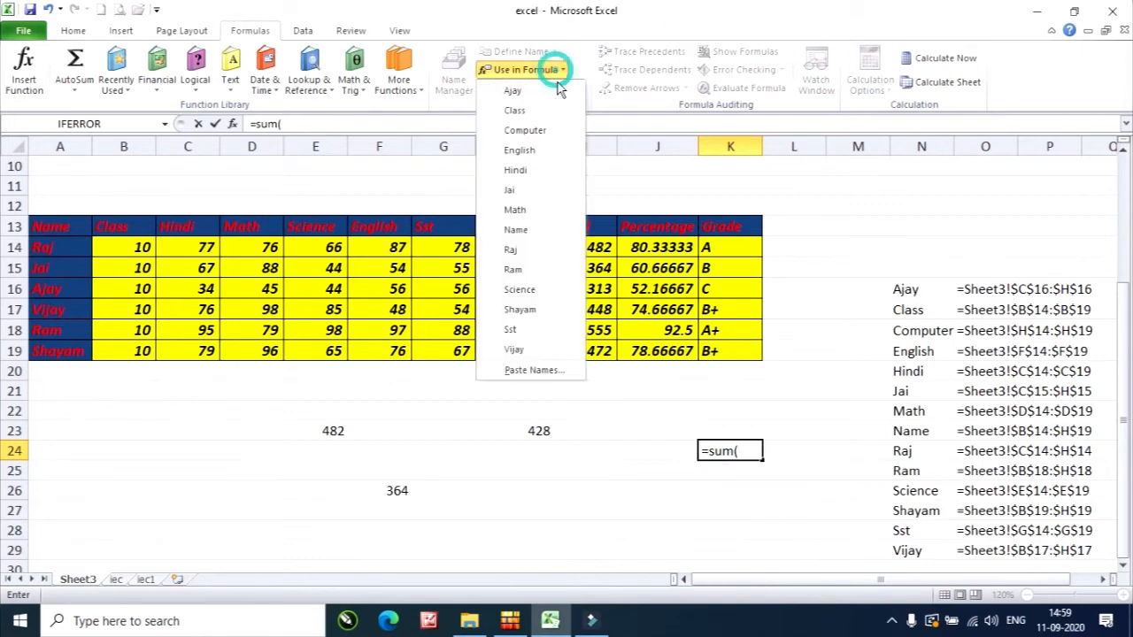
{"action": "left_click", "coordinate": [558, 94]}
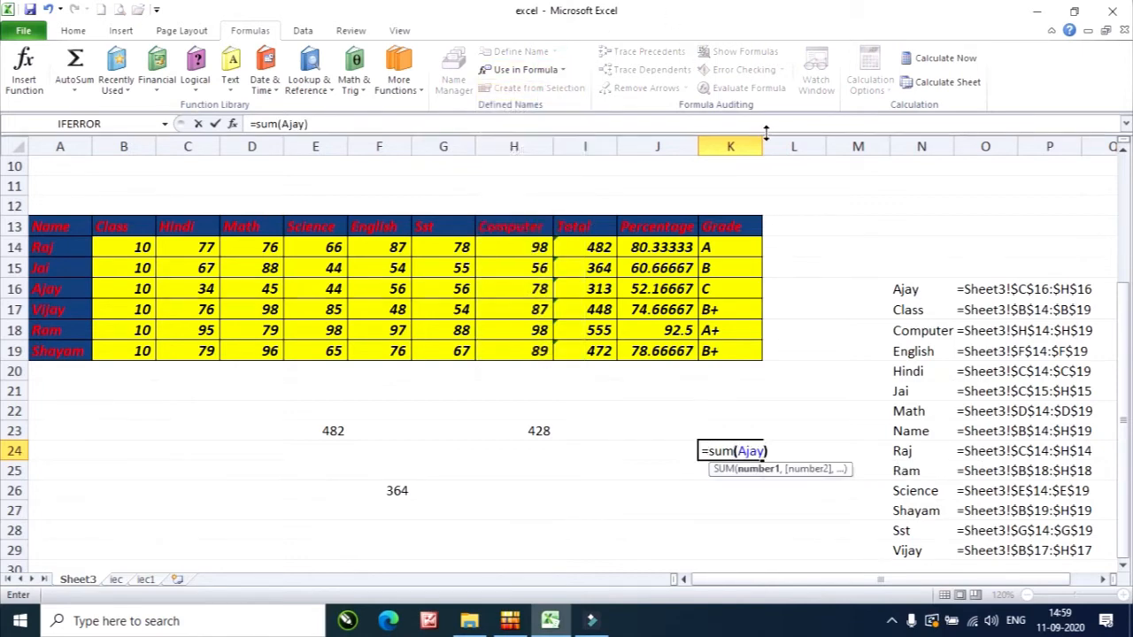
{"action": "key", "text": "Return"}
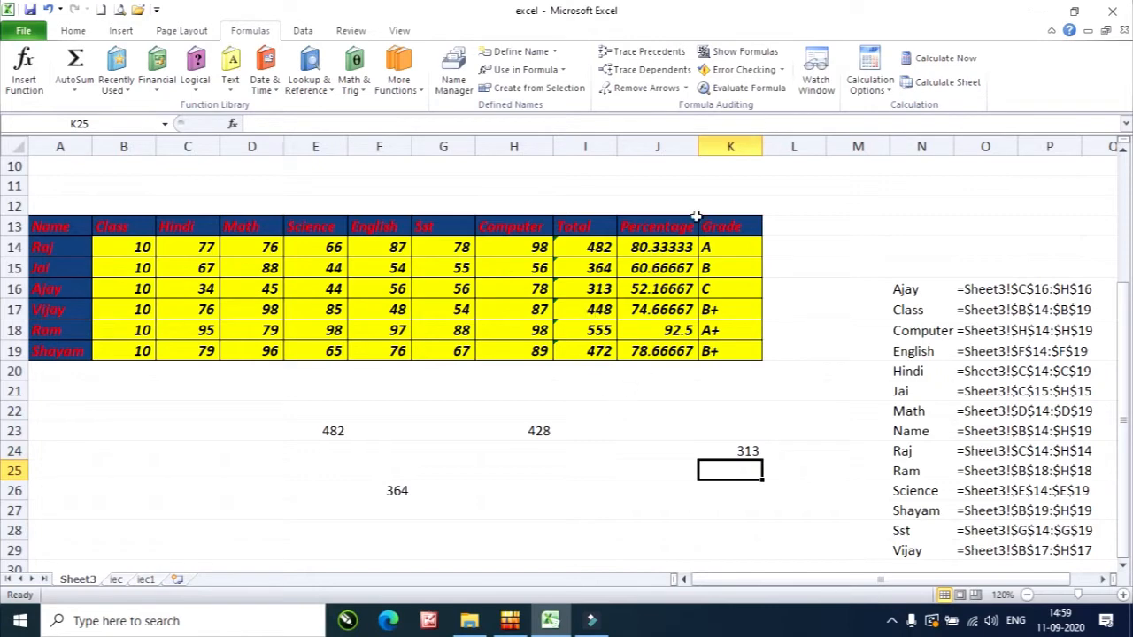
{"action": "left_click", "coordinate": [611, 412]}
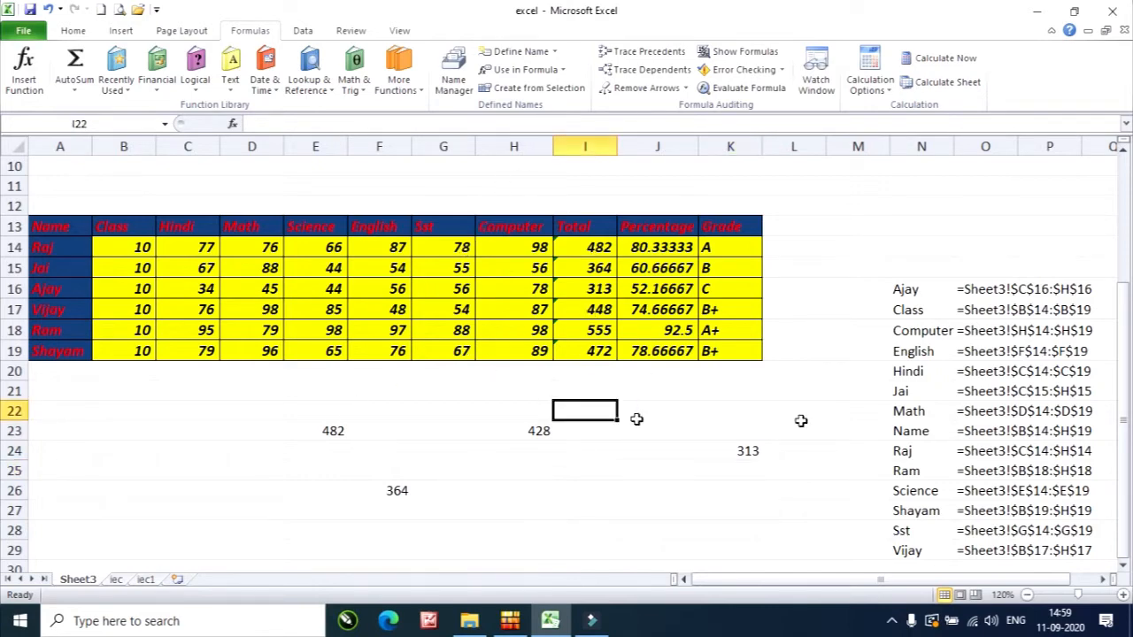
Define a workbook-scoped name total that refers to =Sheet3!$I$14:$I$19
{"action": "left_click", "coordinate": [203, 476]}
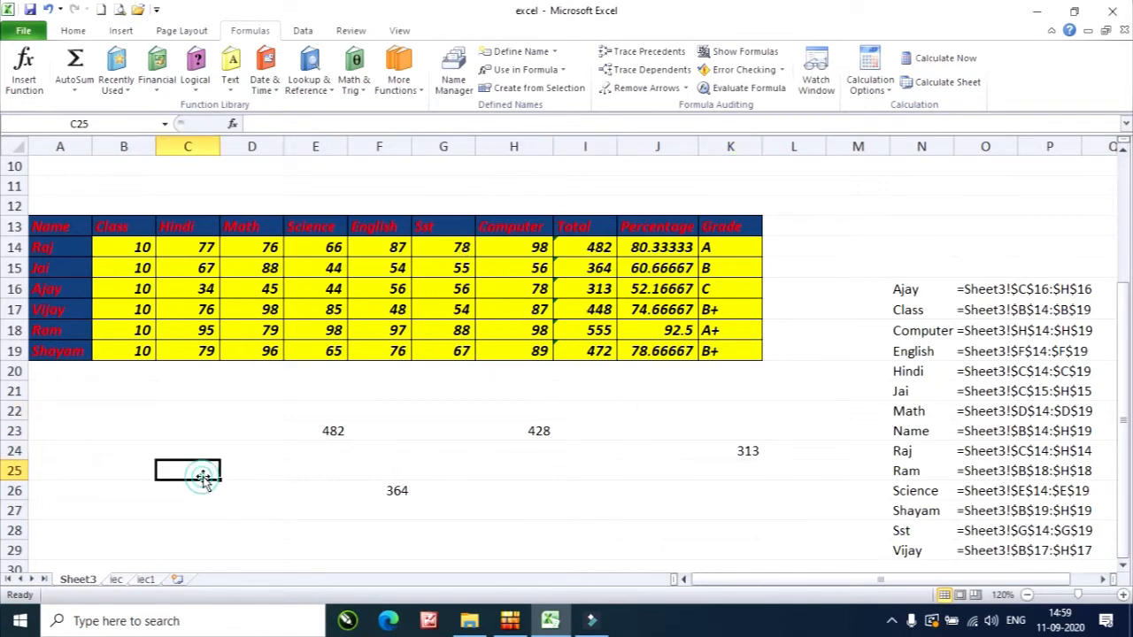
{"action": "left_click", "coordinate": [515, 55]}
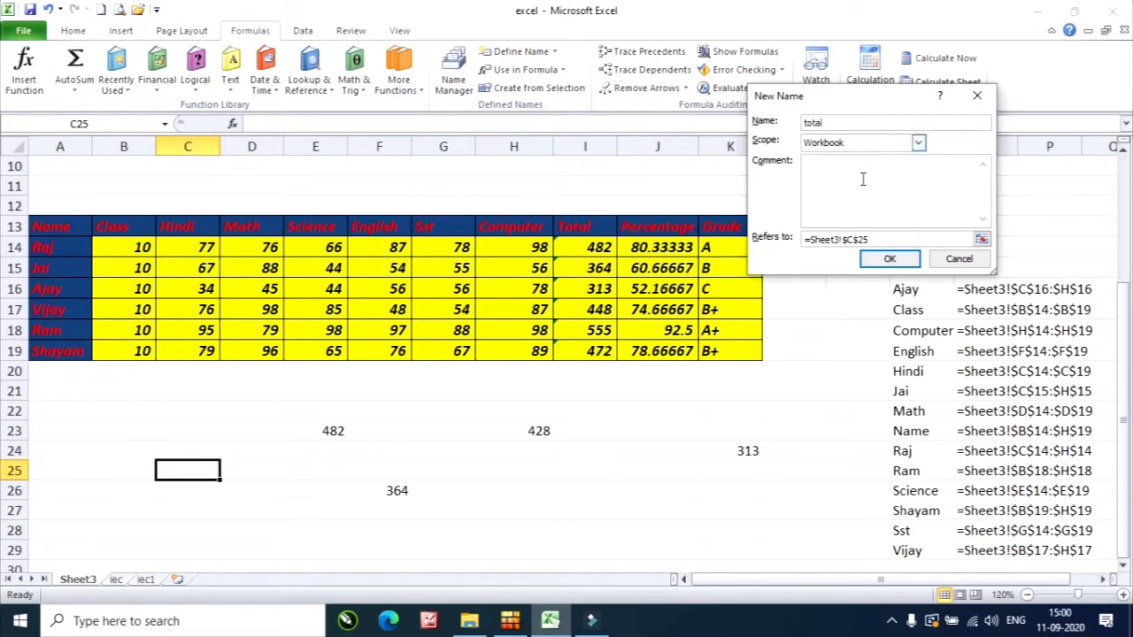
{"action": "left_click", "coordinate": [886, 239]}
{"action": "left_click_drag", "start_coordinate": [830, 243], "coordinate": [804, 245]}
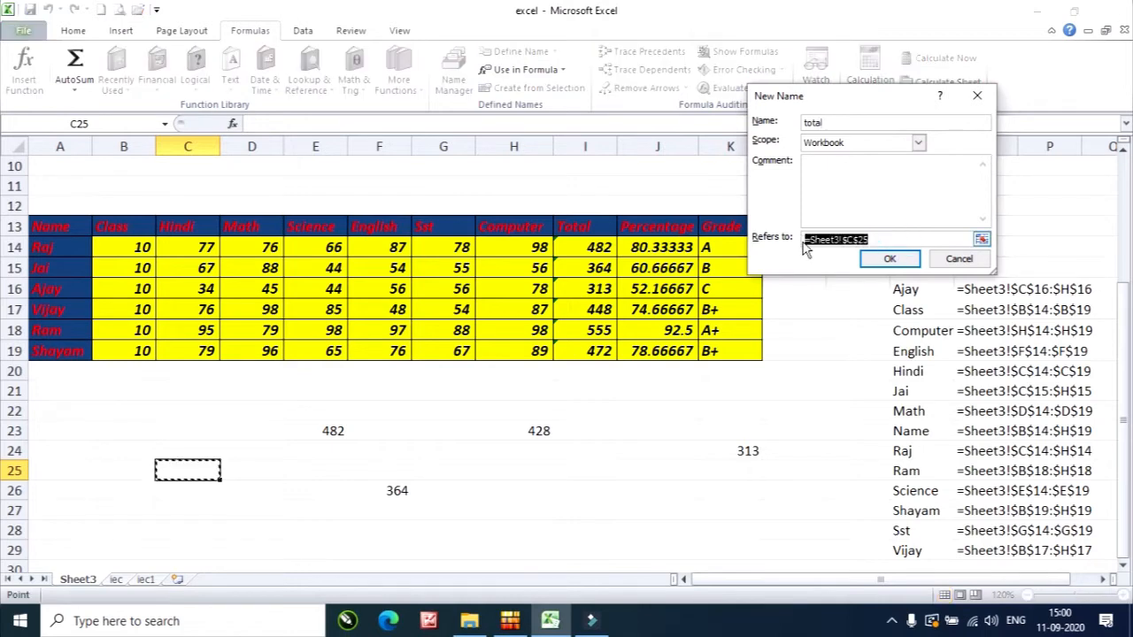
{"action": "key", "text": "BackSpace"}
{"action": "left_click_drag", "start_coordinate": [590, 251], "coordinate": [592, 352]}
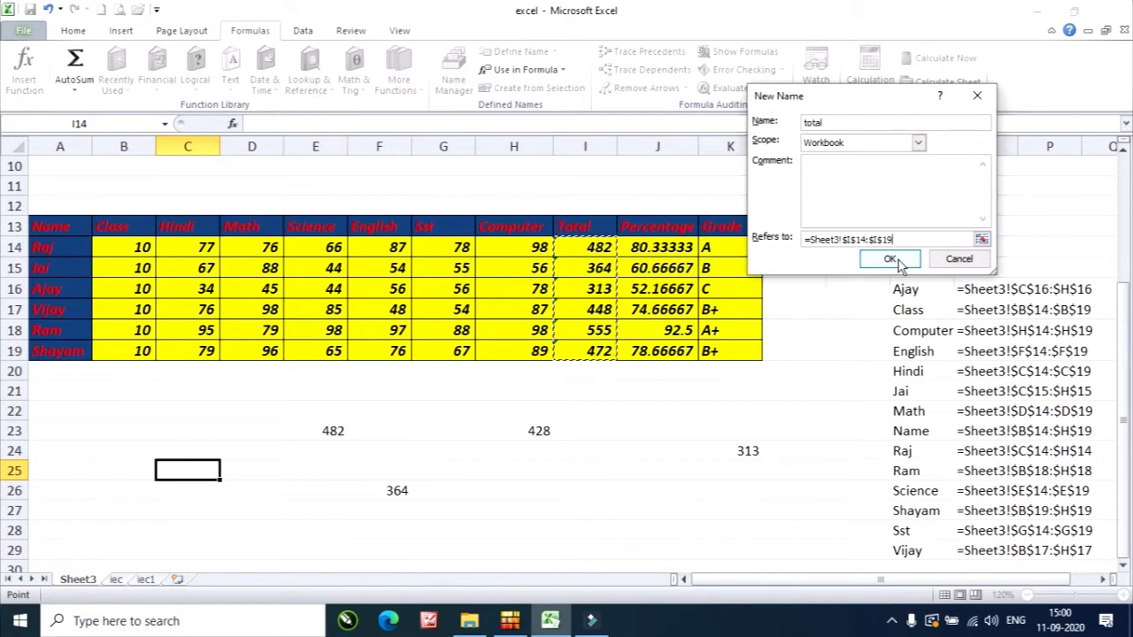
{"action": "left_click", "coordinate": [889, 259]}
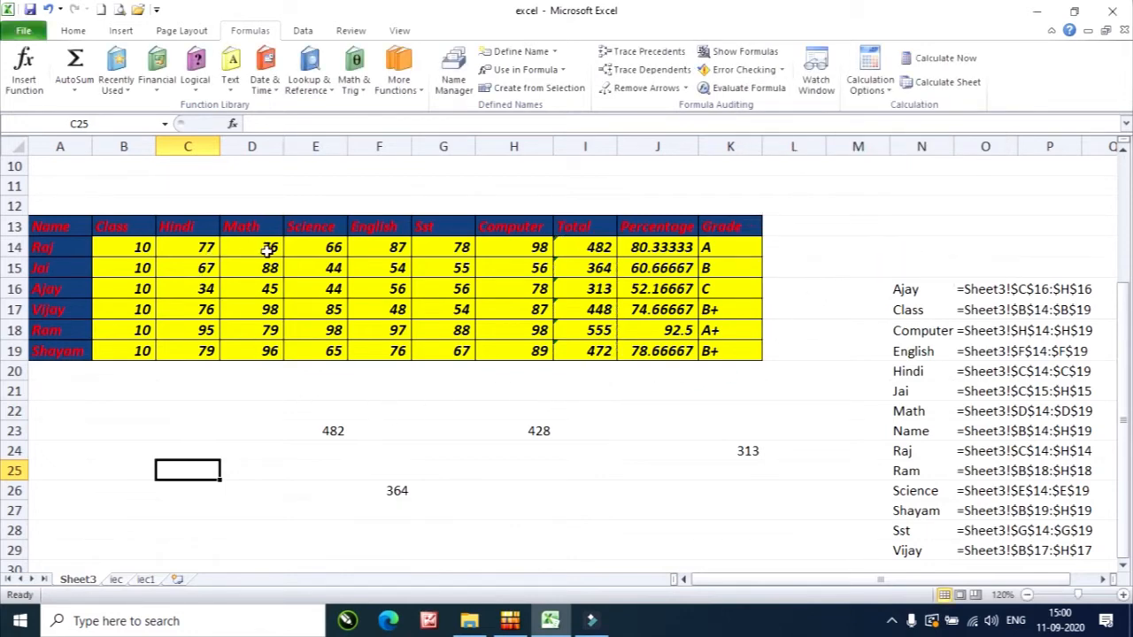
Enter the formula =sum(total) in H27
{"action": "left_click", "coordinate": [522, 514]}
{"action": "type", "text": "=su"}
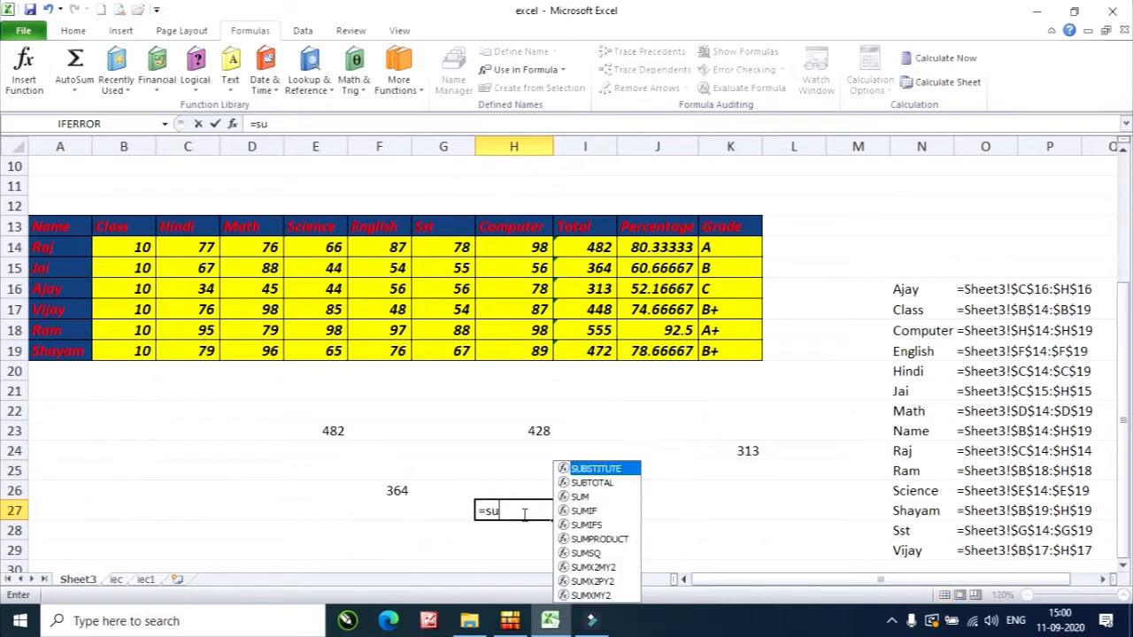
{"action": "type", "text": "m(to"}
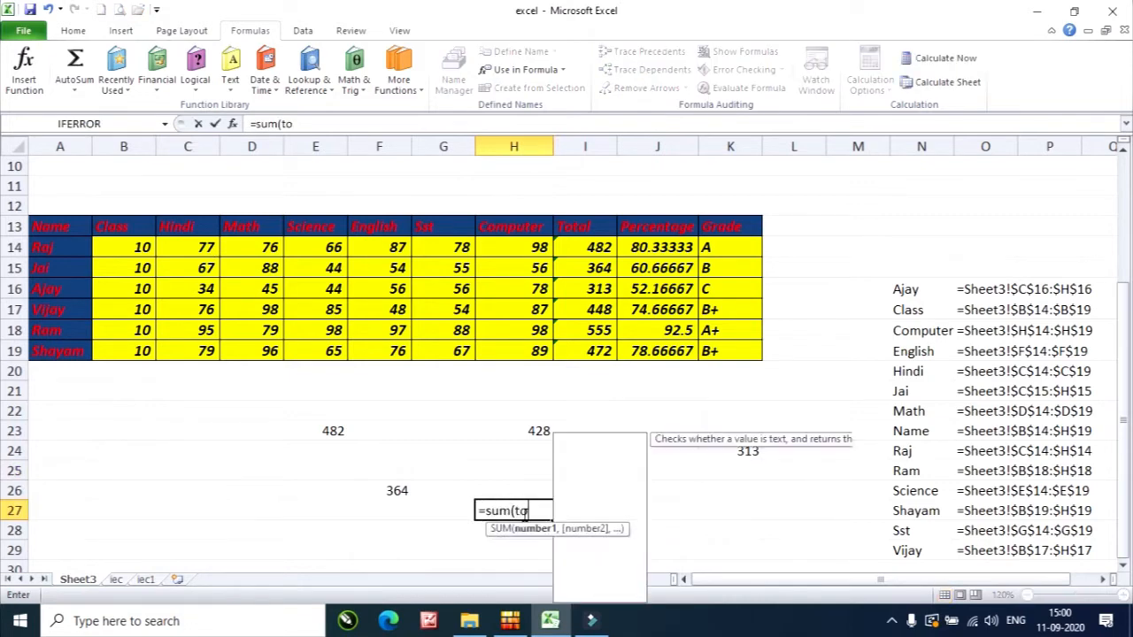
{"action": "type", "text": "t"}
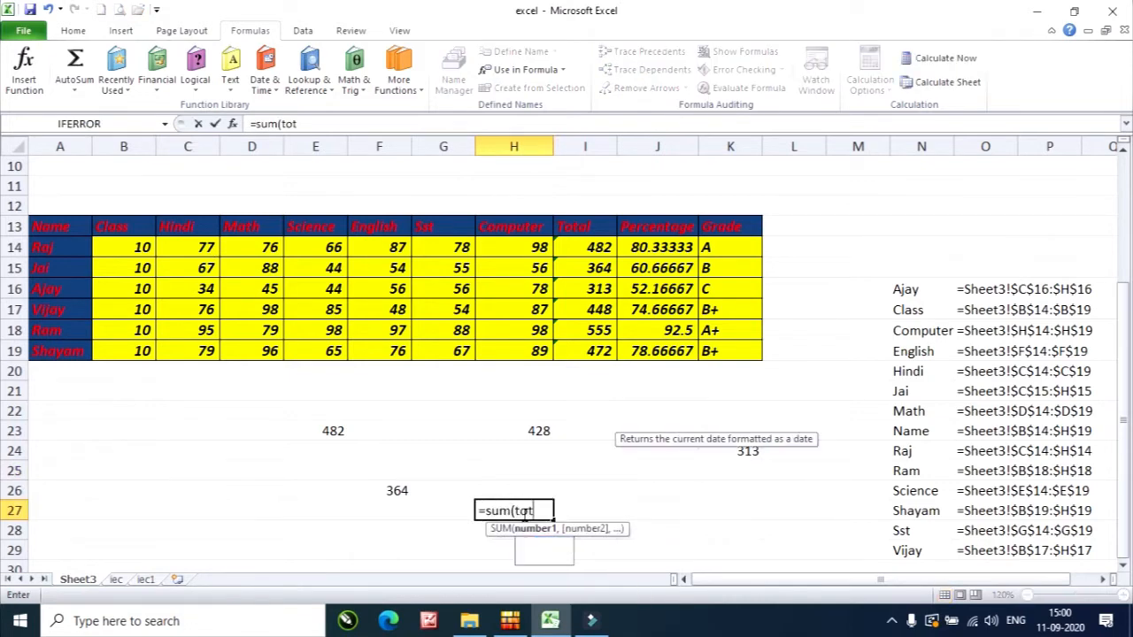
{"action": "type", "text": "al)"}
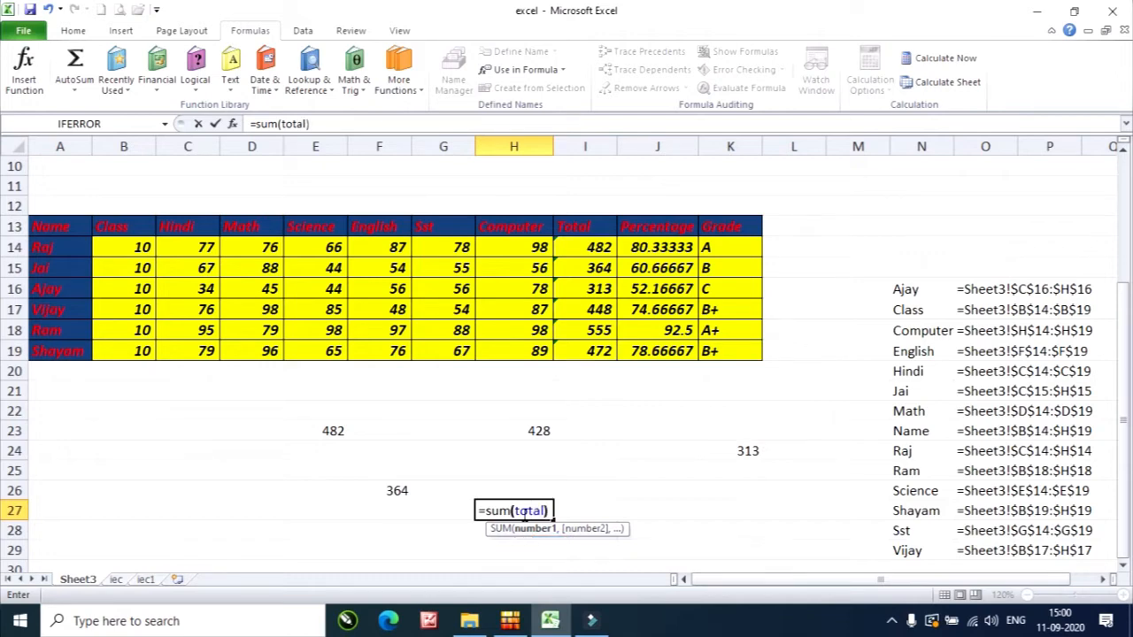
{"action": "key", "text": "Return"}
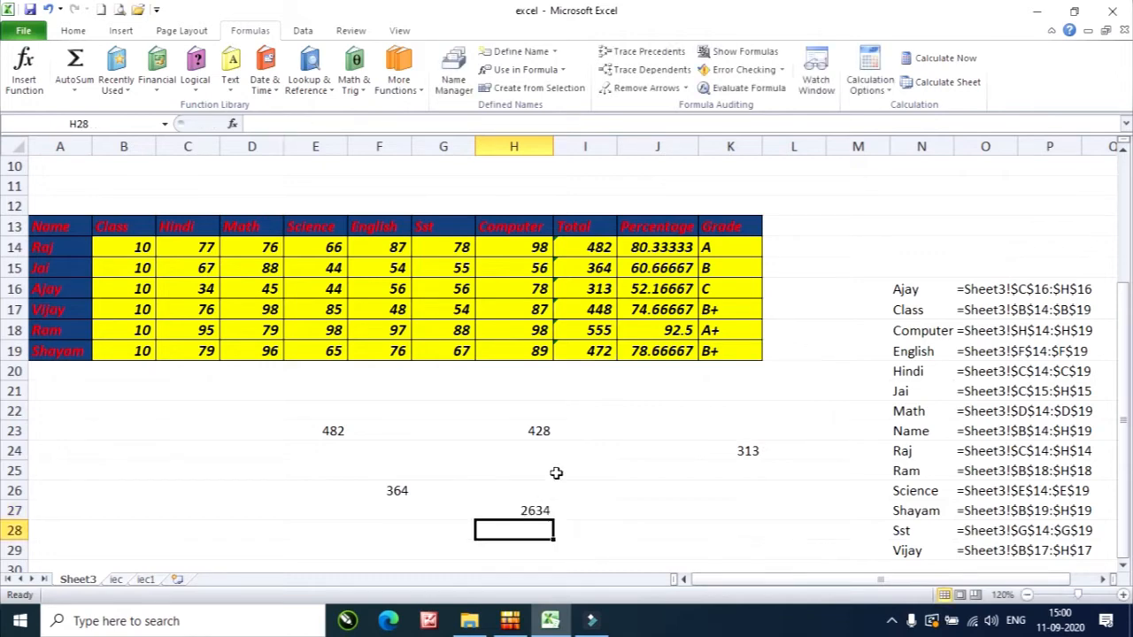
{"action": "left_click", "coordinate": [520, 512]}
Define a workbook-scoped name hindmath that refers to the Hindi and Math marks, =Sheet3!$C$14:$D$19
{"action": "left_click", "coordinate": [423, 395]}
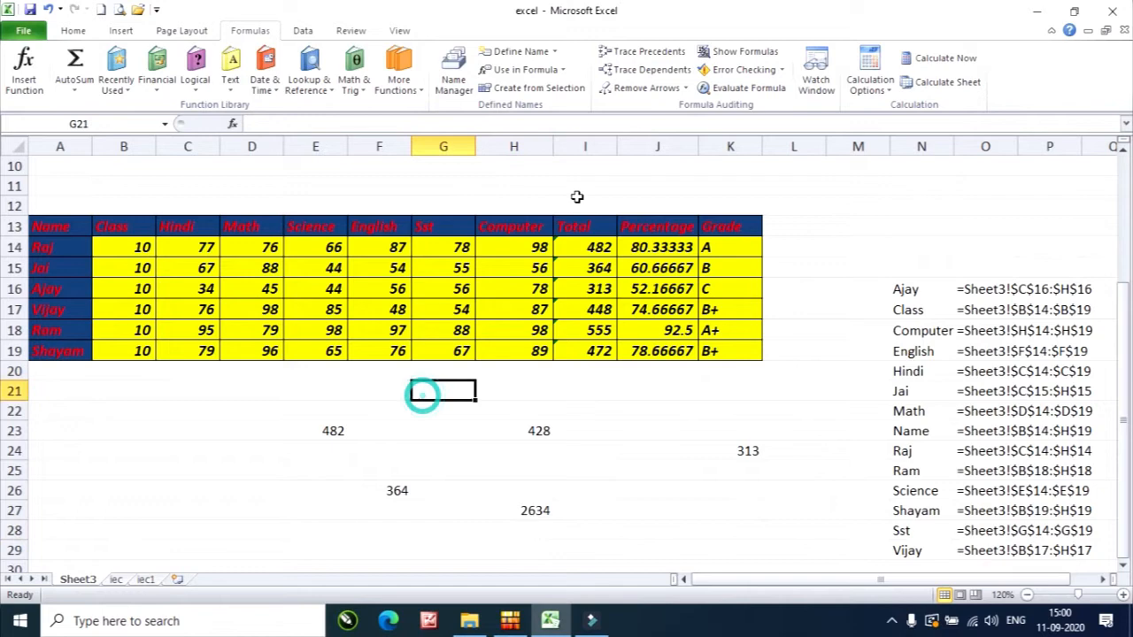
{"action": "left_click", "coordinate": [534, 51]}
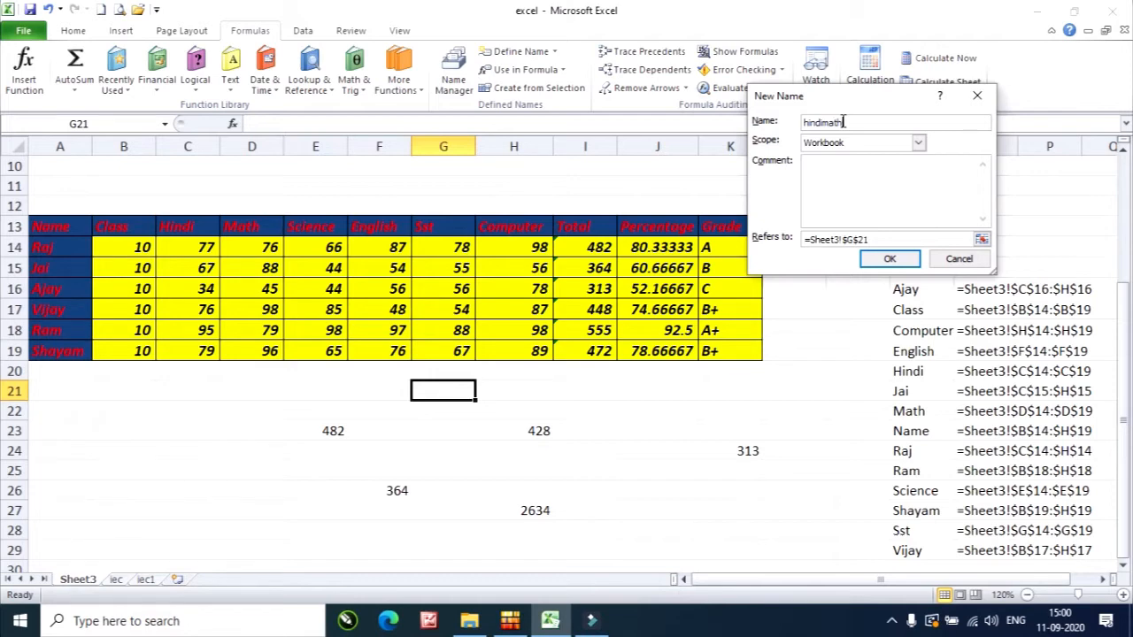
{"action": "left_click", "coordinate": [882, 238]}
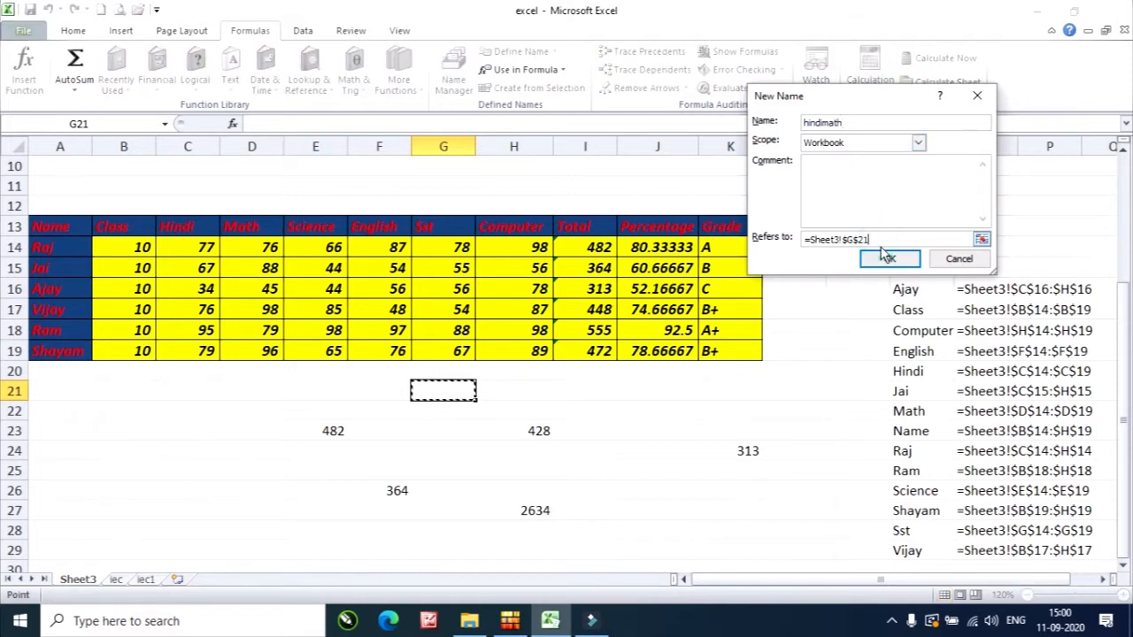
{"action": "key", "text": "BackSpace"}
{"action": "key", "text": "BackSpace"}
{"action": "key", "text": "BackSpace"}
{"action": "key", "text": "BackSpace"}
{"action": "key", "text": "BackSpace"}
{"action": "key", "text": "BackSpace"}
{"action": "key", "text": "BackSpace"}
{"action": "key", "text": "BackSpace"}
{"action": "key", "text": "BackSpace"}
{"action": "key", "text": "BackSpace"}
{"action": "key", "text": "BackSpace"}
{"action": "key", "text": "BackSpace"}
{"action": "left_click_drag", "start_coordinate": [186, 248], "coordinate": [274, 351]}
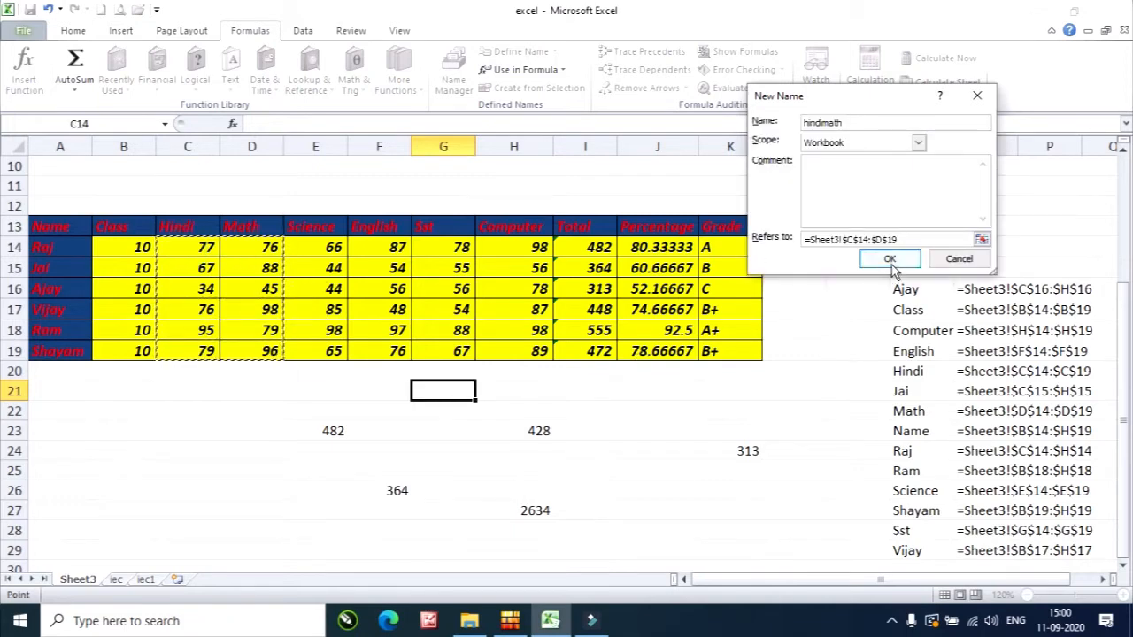
{"action": "left_click", "coordinate": [891, 259]}
Enter a SUM formula in J22 that uses the defined name hindmath
{"action": "left_click", "coordinate": [653, 404]}
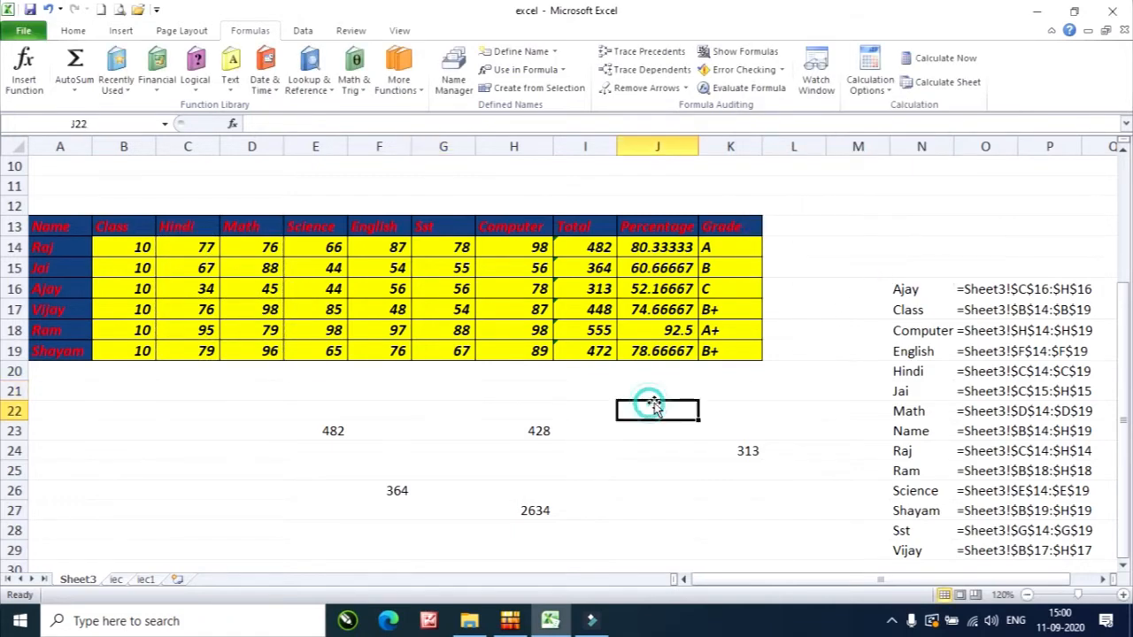
{"action": "type", "text": "=sum("}
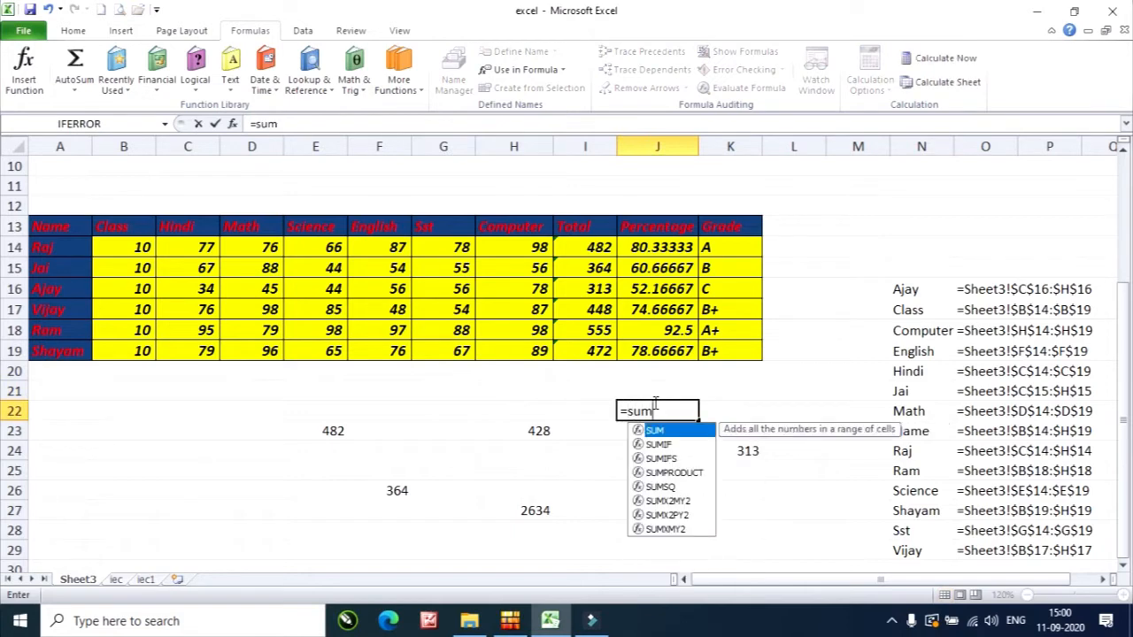
{"action": "left_click", "coordinate": [526, 69]}
{"action": "left_click", "coordinate": [526, 191]}
{"action": "left_click", "coordinate": [584, 185]}
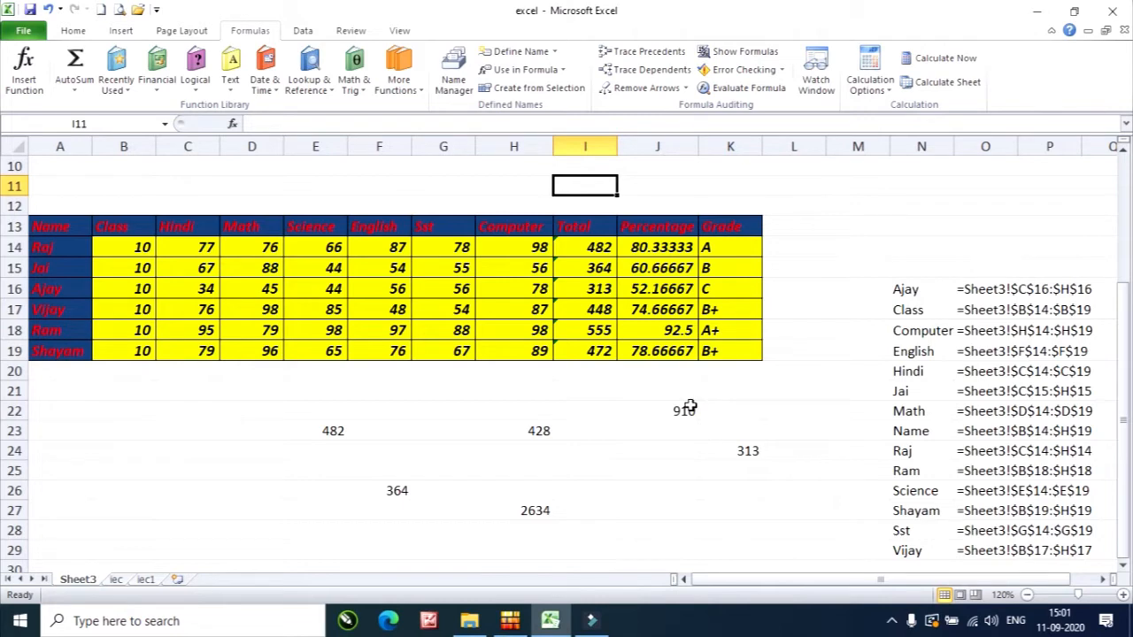
Trace the precedents of the SUM formula in F26
{"action": "left_click", "coordinate": [387, 489]}
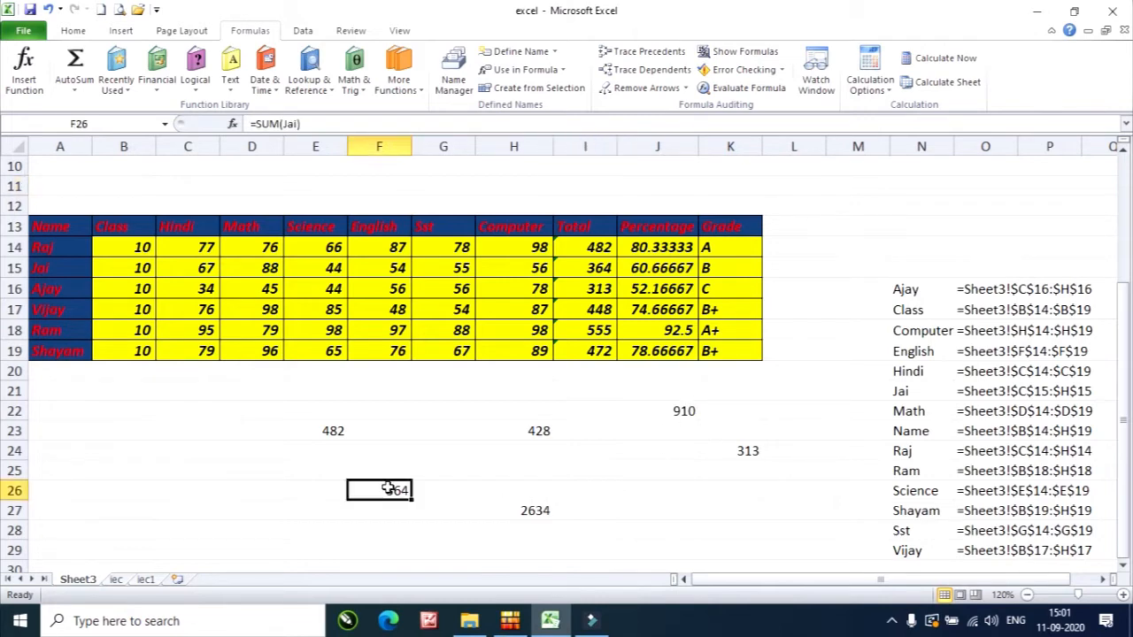
{"action": "left_click", "coordinate": [647, 58]}
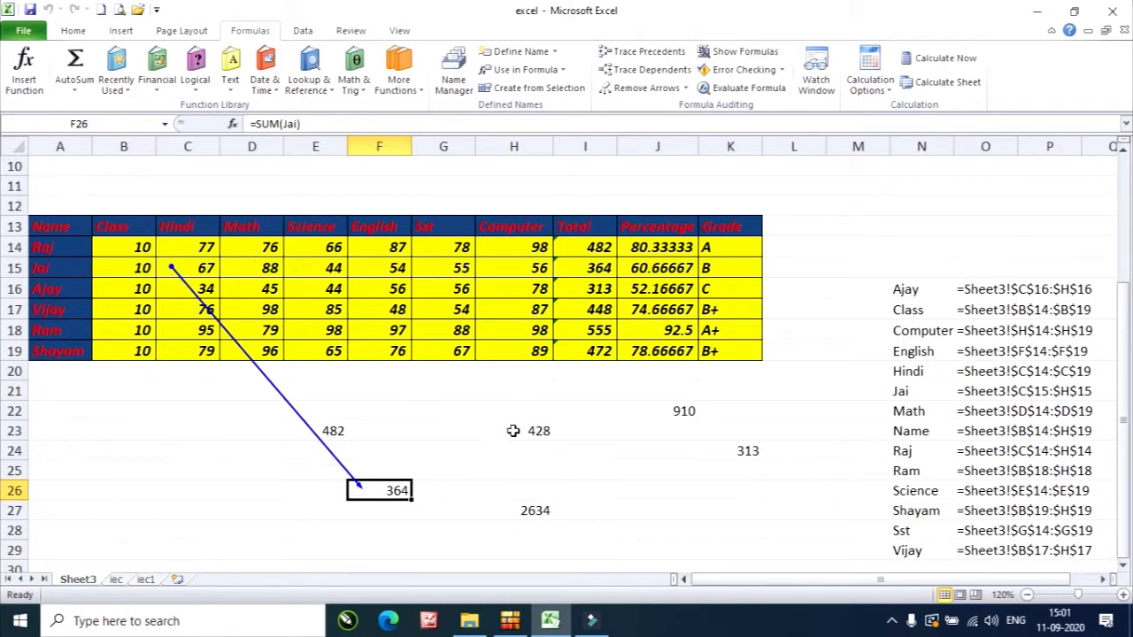
Clear all formatting from the marks table A13:K19 while keeping its contents
{"action": "left_click_drag", "start_coordinate": [51, 226], "coordinate": [757, 351]}
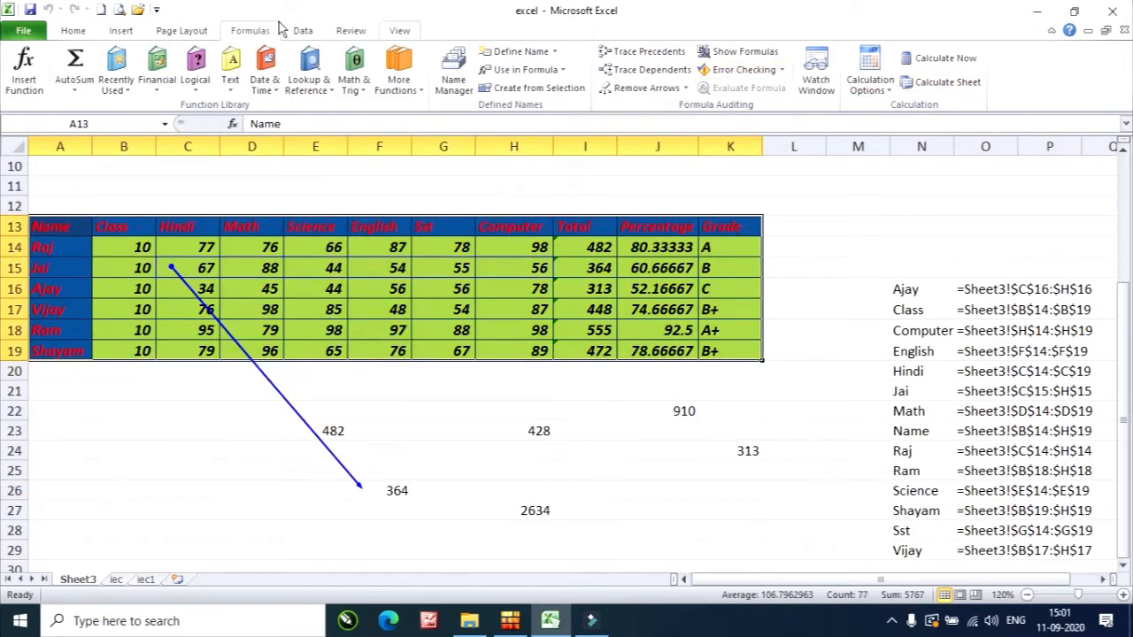
{"action": "left_click", "coordinate": [74, 30]}
{"action": "left_click", "coordinate": [923, 87]}
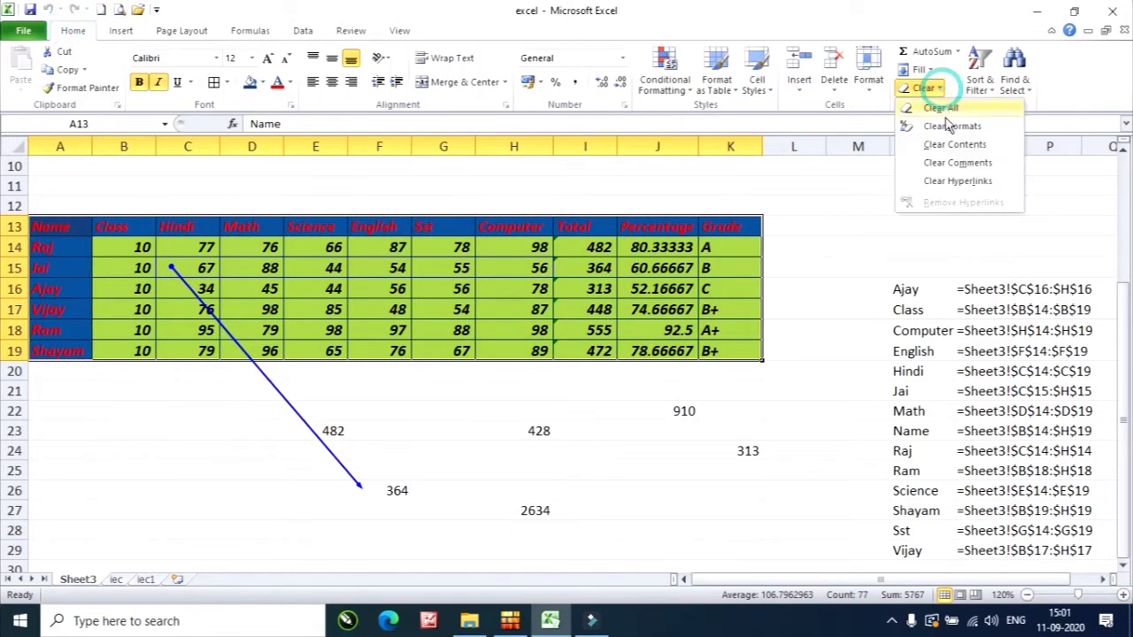
{"action": "left_click", "coordinate": [944, 123]}
{"action": "left_click", "coordinate": [776, 265]}
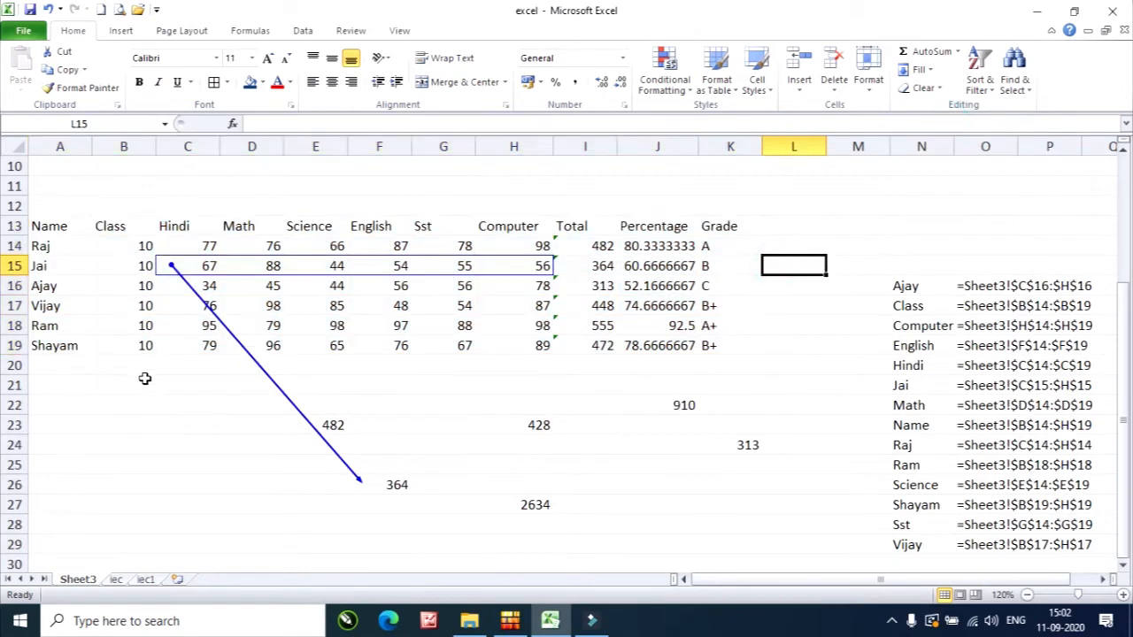
Enter the formula =D16+E18+F16+H19+B19+B15+G14 in cell G23
{"action": "left_click", "coordinate": [451, 429]}
{"action": "type", "text": "="}
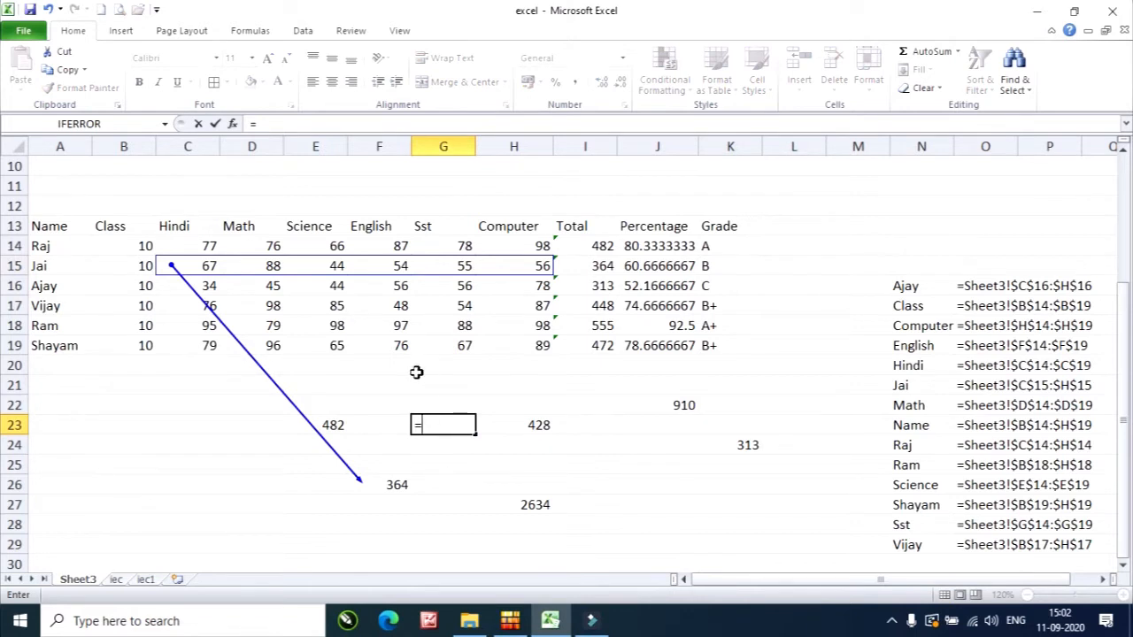
{"action": "left_click", "coordinate": [271, 292]}
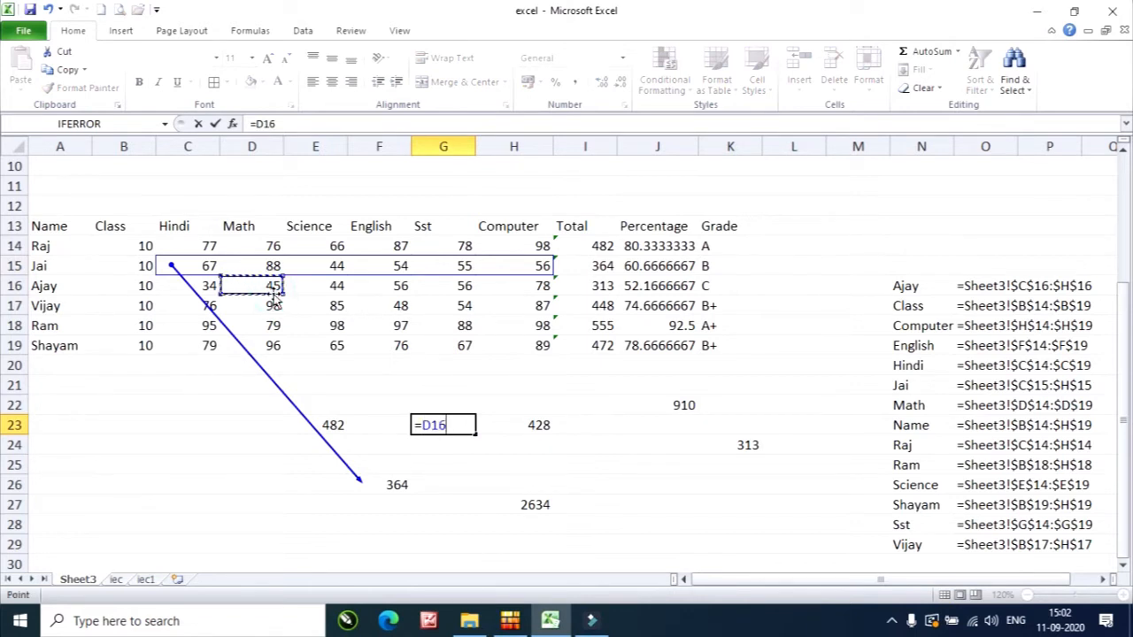
{"action": "type", "text": "+"}
{"action": "left_click", "coordinate": [341, 325]}
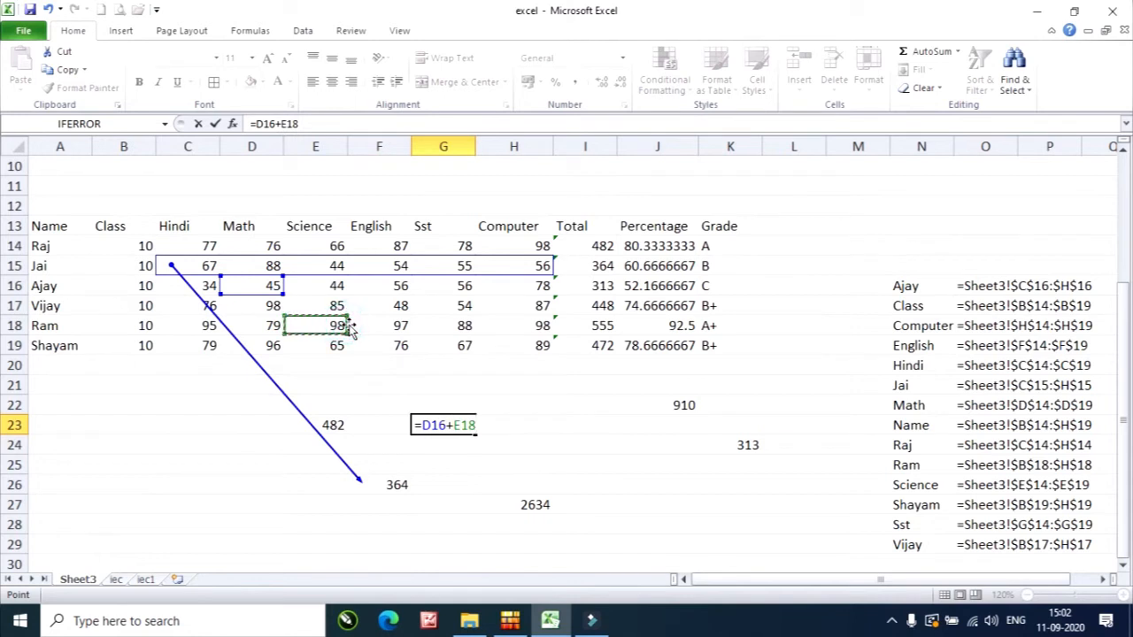
{"action": "type", "text": "+"}
{"action": "left_click", "coordinate": [380, 286]}
{"action": "type", "text": "+"}
{"action": "left_click", "coordinate": [483, 347]}
{"action": "type", "text": "+"}
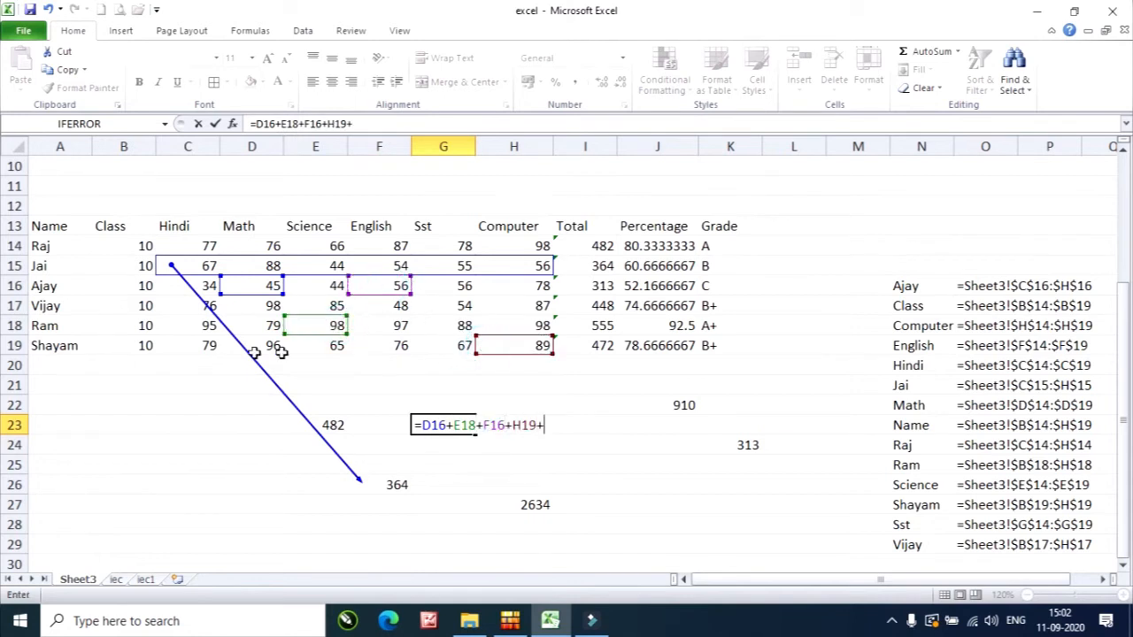
{"action": "left_click", "coordinate": [142, 347]}
{"action": "type", "text": "+"}
{"action": "left_click", "coordinate": [141, 271]}
{"action": "type", "text": "+"}
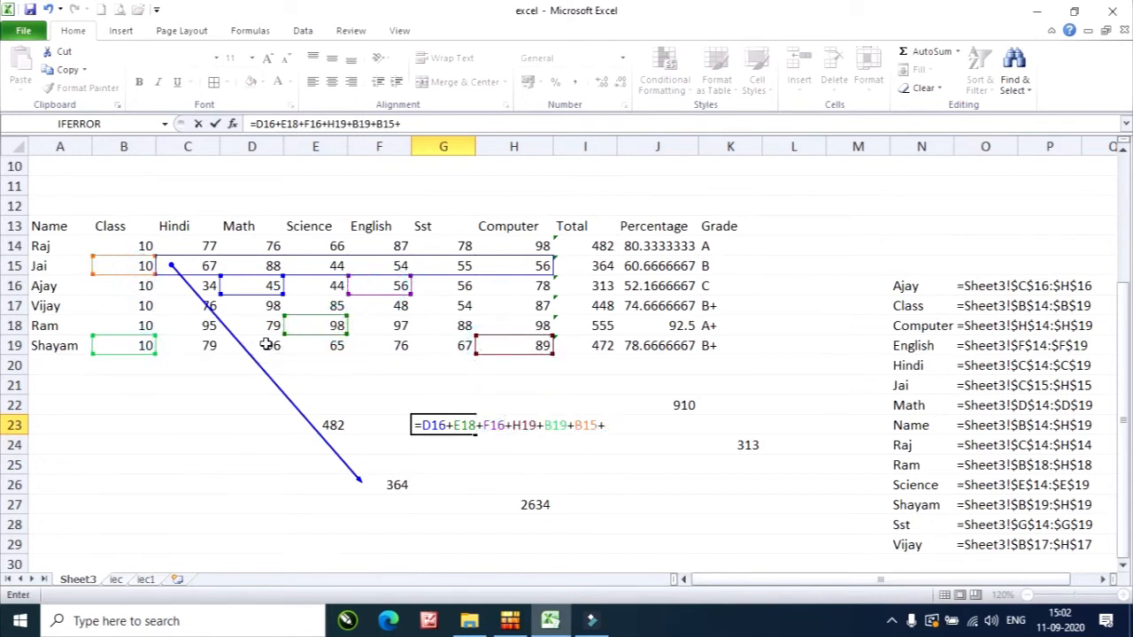
{"action": "left_click", "coordinate": [458, 245]}
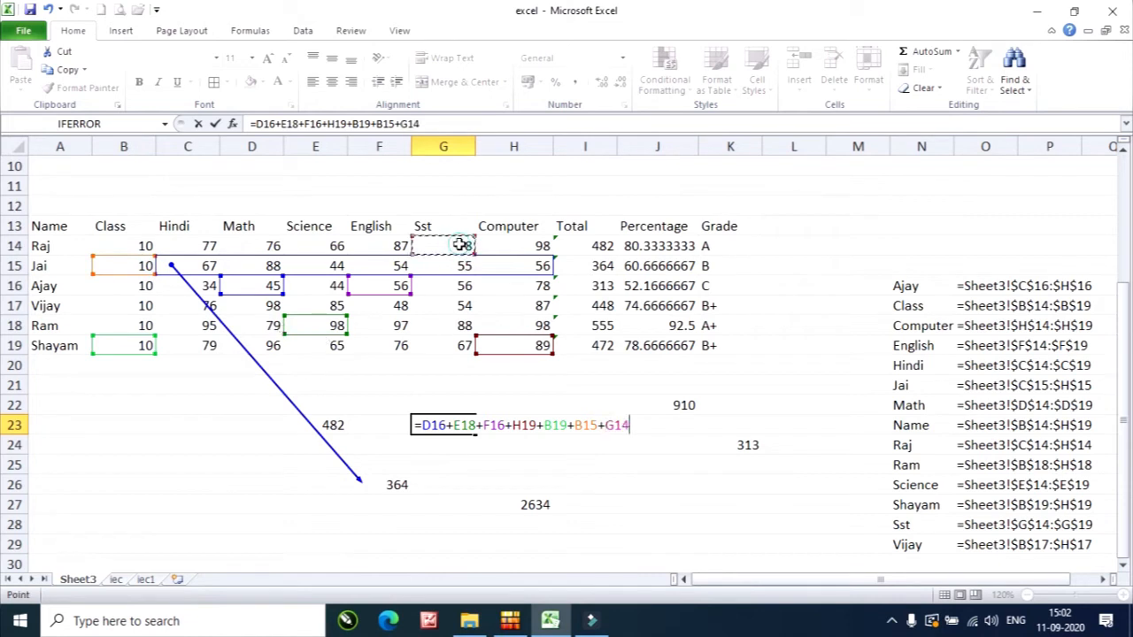
{"action": "key", "text": "Return"}
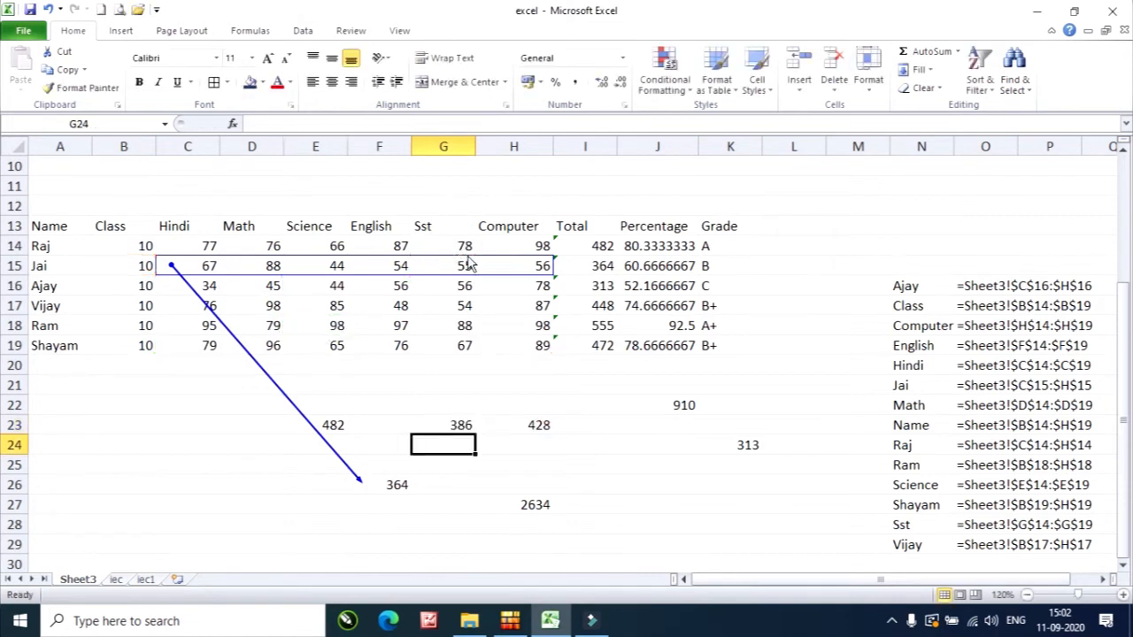
Trace the precedents of the addition formula in G23 and remove all tracer arrows from the sheet
{"action": "left_click", "coordinate": [453, 426]}
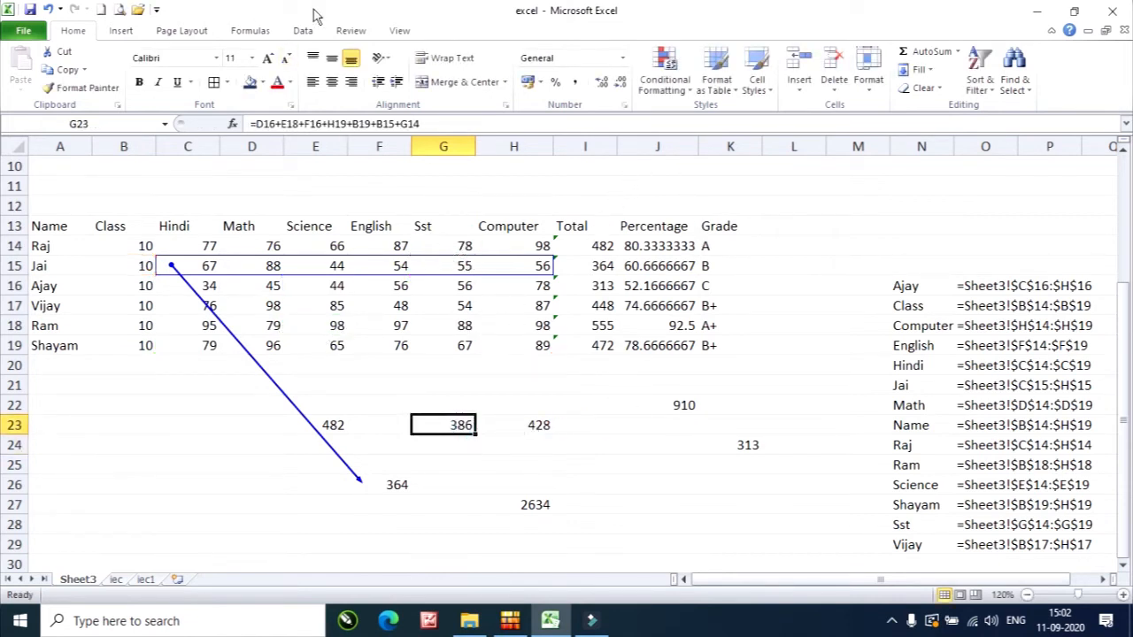
{"action": "left_click", "coordinate": [249, 30]}
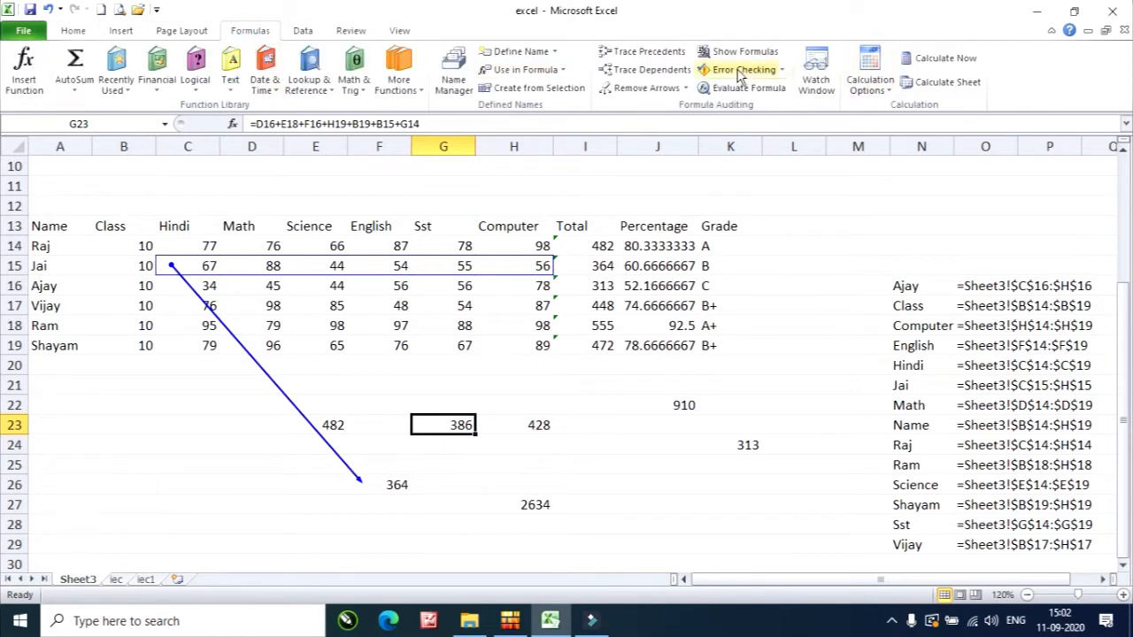
{"action": "left_click", "coordinate": [662, 55]}
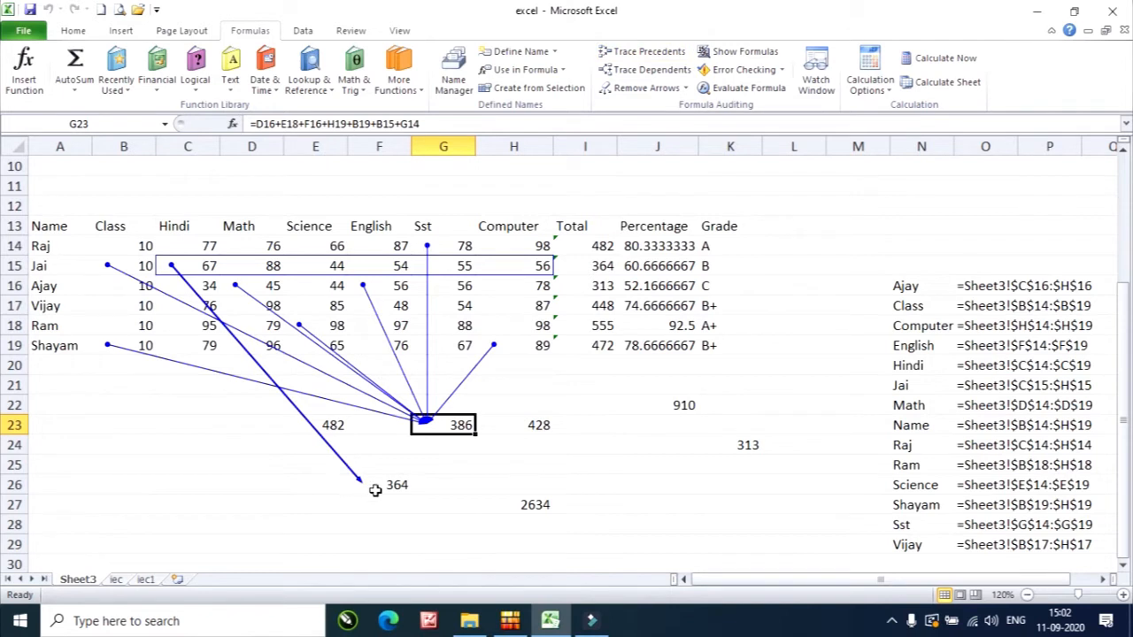
{"action": "left_click", "coordinate": [653, 91]}
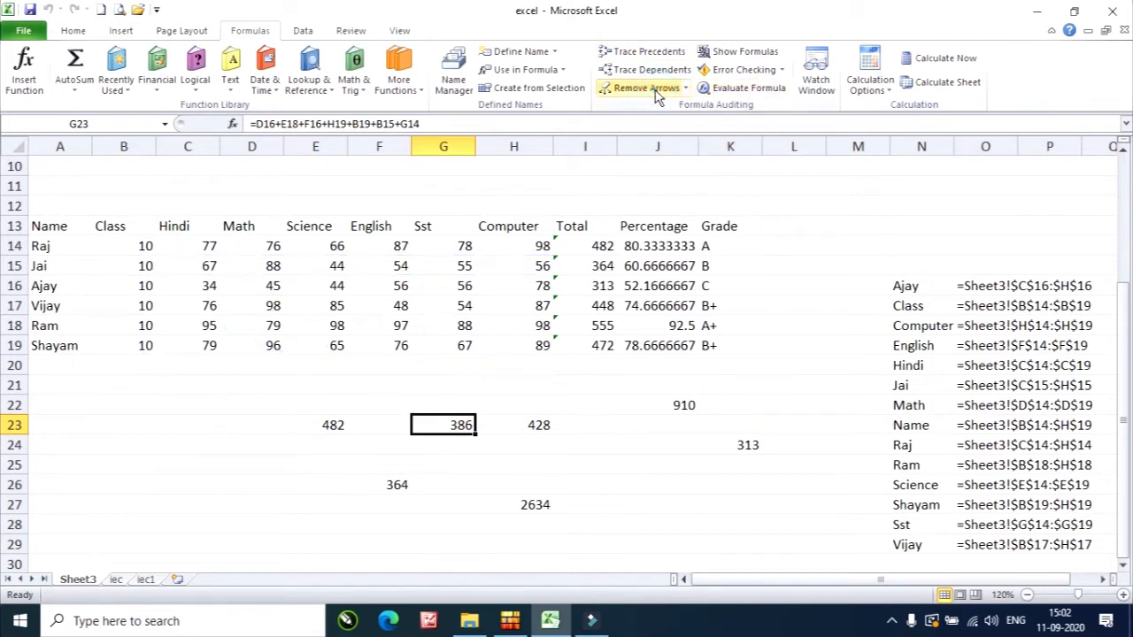
Trace the precedents of G23 once more
{"action": "left_click", "coordinate": [501, 381]}
{"action": "left_click", "coordinate": [443, 427]}
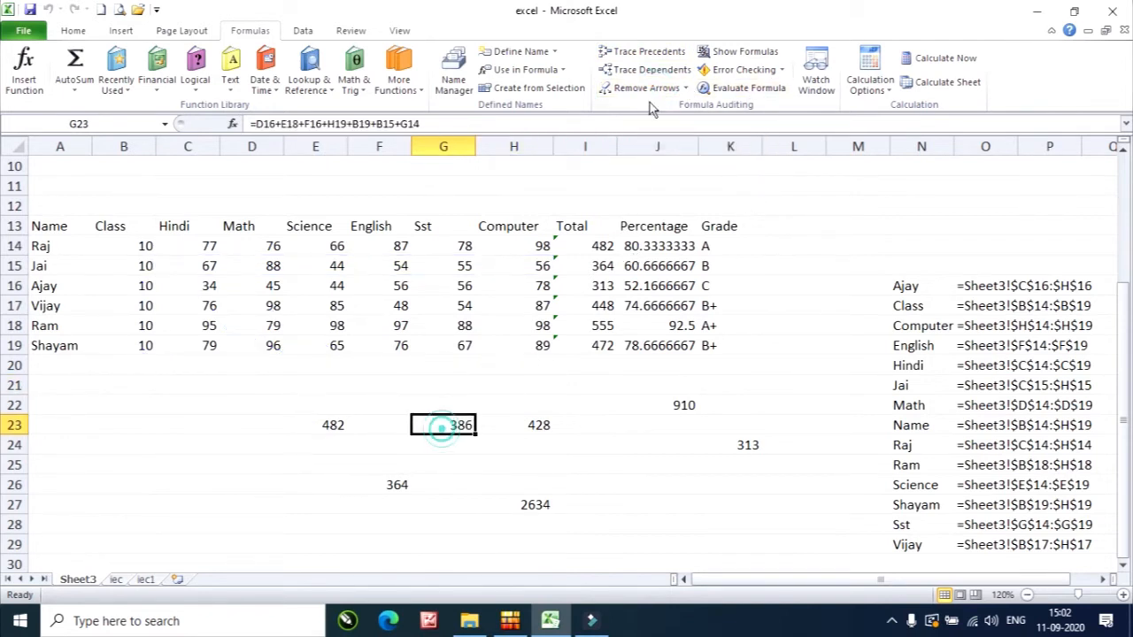
{"action": "left_click", "coordinate": [648, 55]}
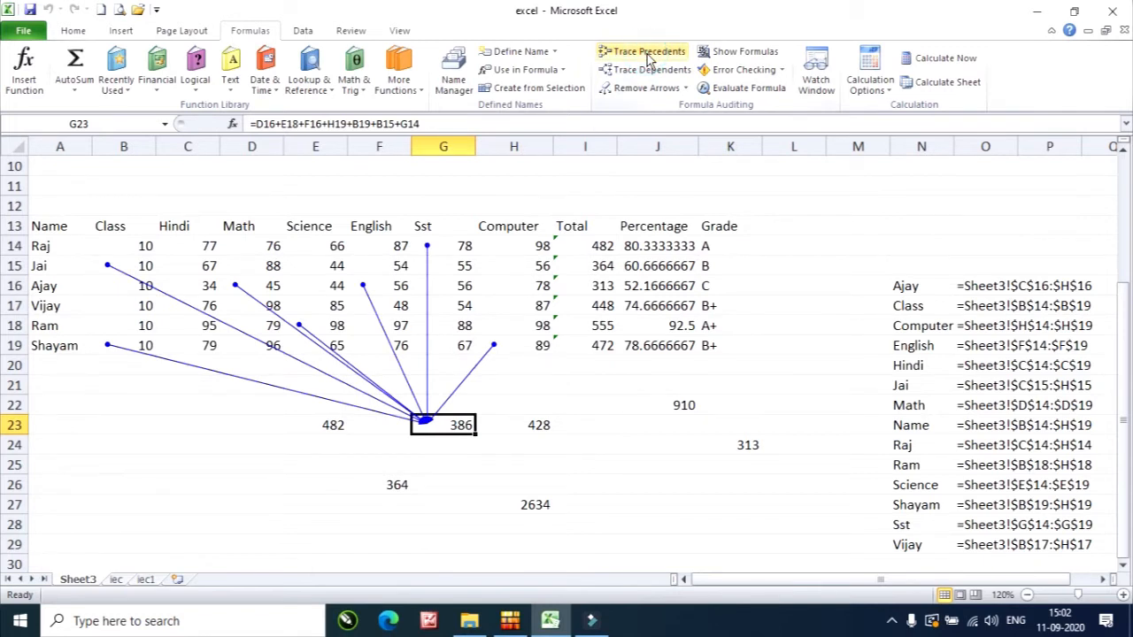
{"action": "left_click", "coordinate": [514, 363]}
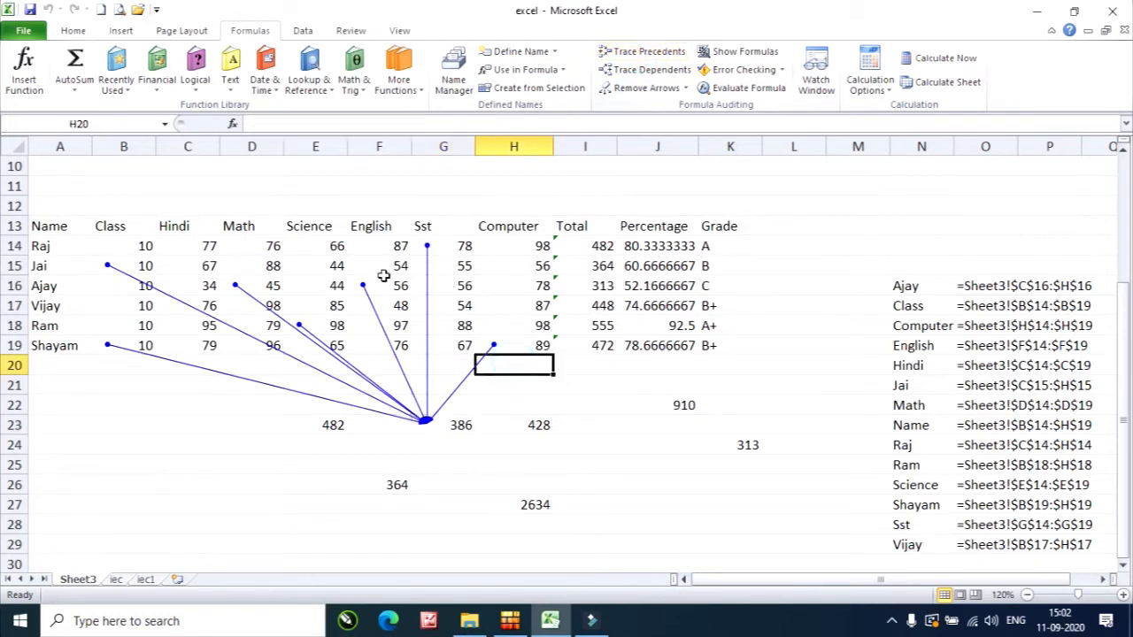
Remove the tracer arrows and try to trace the precedents of the Science mark in E15
{"action": "left_click", "coordinate": [316, 259]}
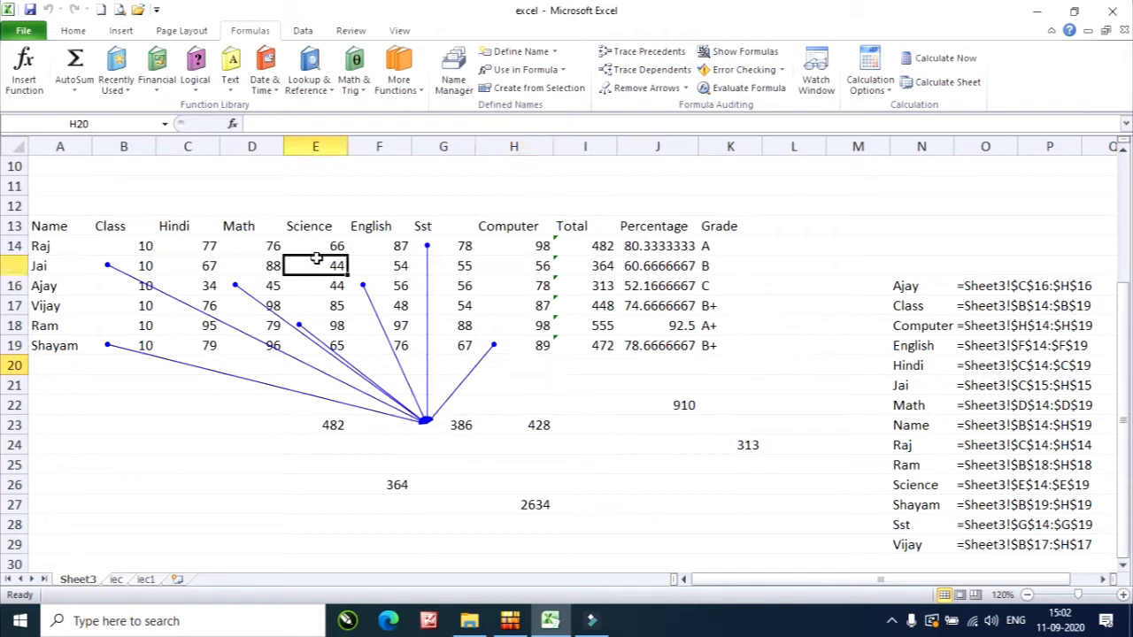
{"action": "left_click", "coordinate": [651, 92]}
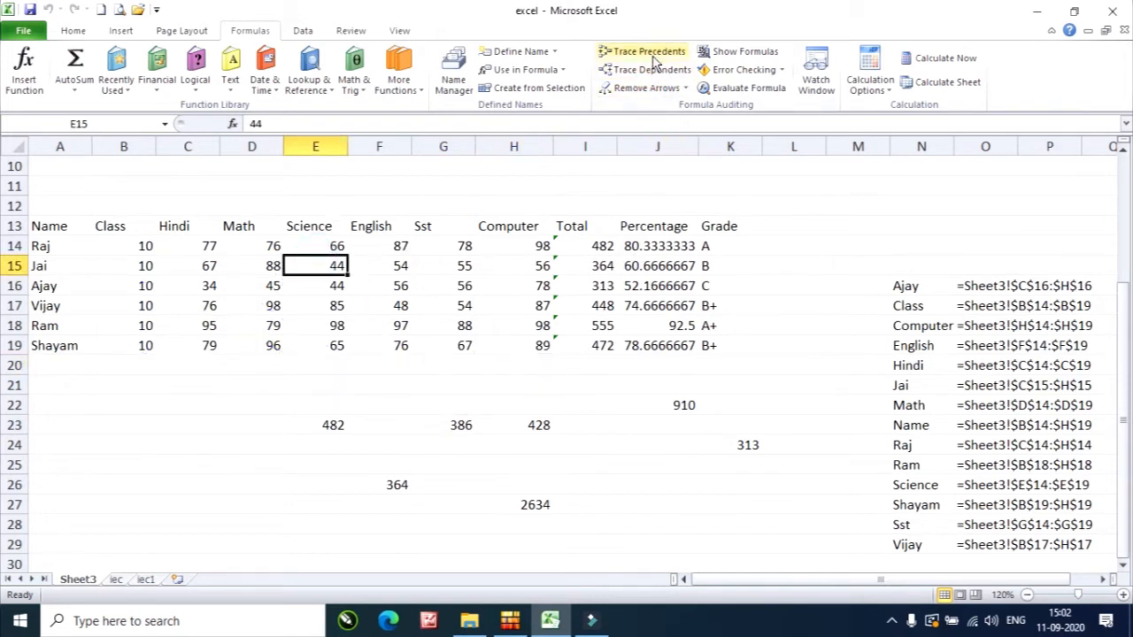
{"action": "left_click", "coordinate": [649, 55]}
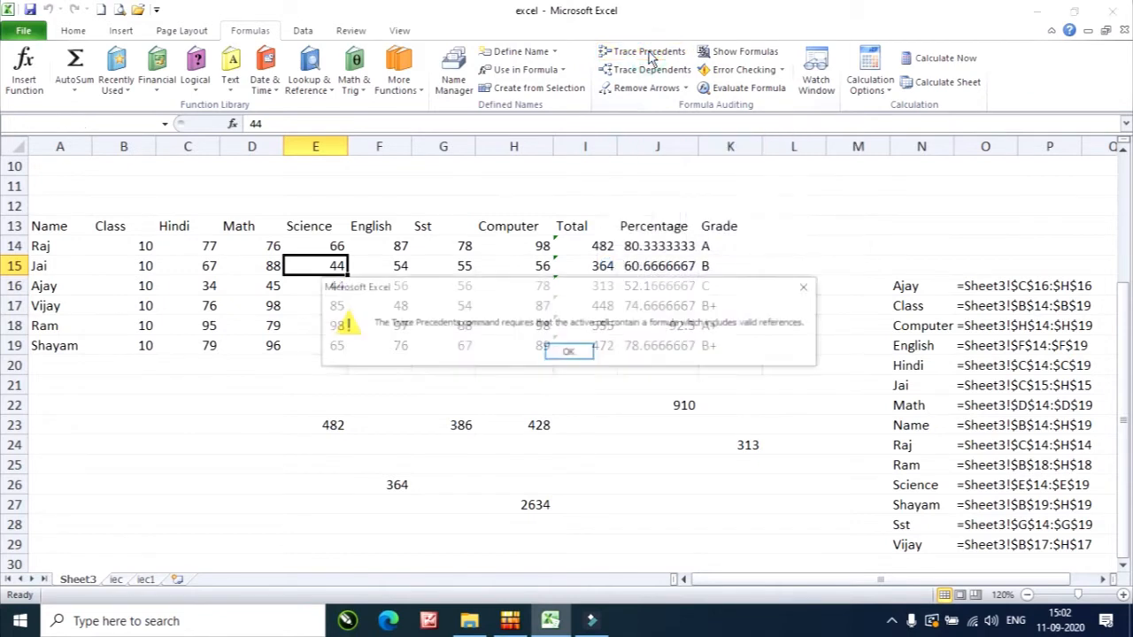
{"action": "mouse_move", "coordinate": [560, 289]}
{"action": "left_mouse_down"}
{"action": "mouse_move", "coordinate": [678, 167]}
{"action": "mouse_move", "coordinate": [696, 97]}
{"action": "left_mouse_up"}
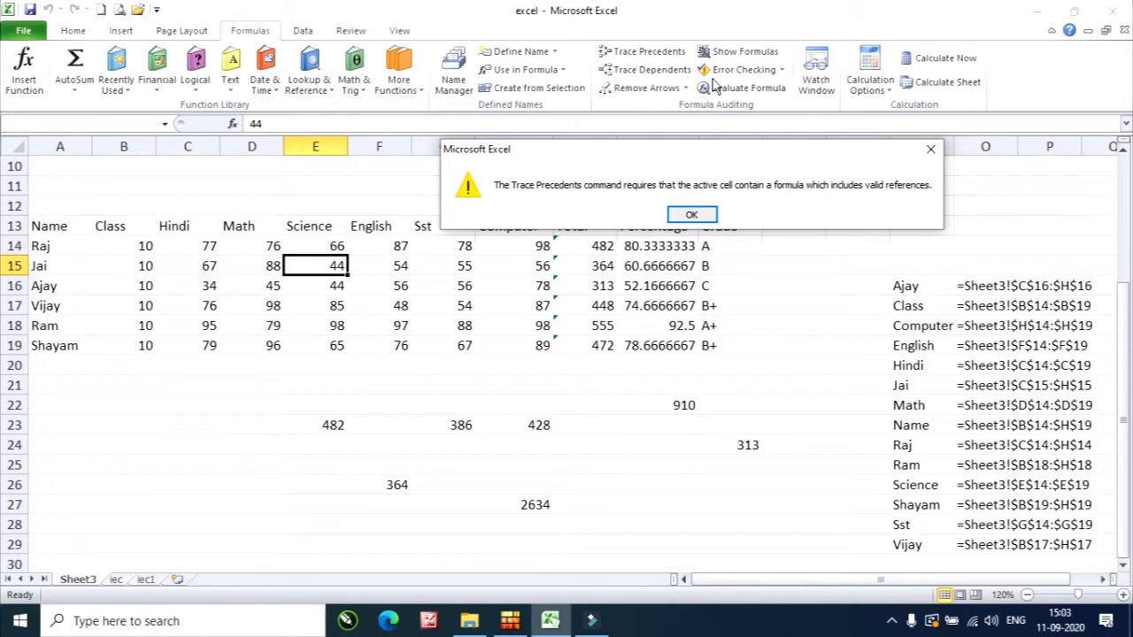
{"action": "left_click", "coordinate": [692, 215]}
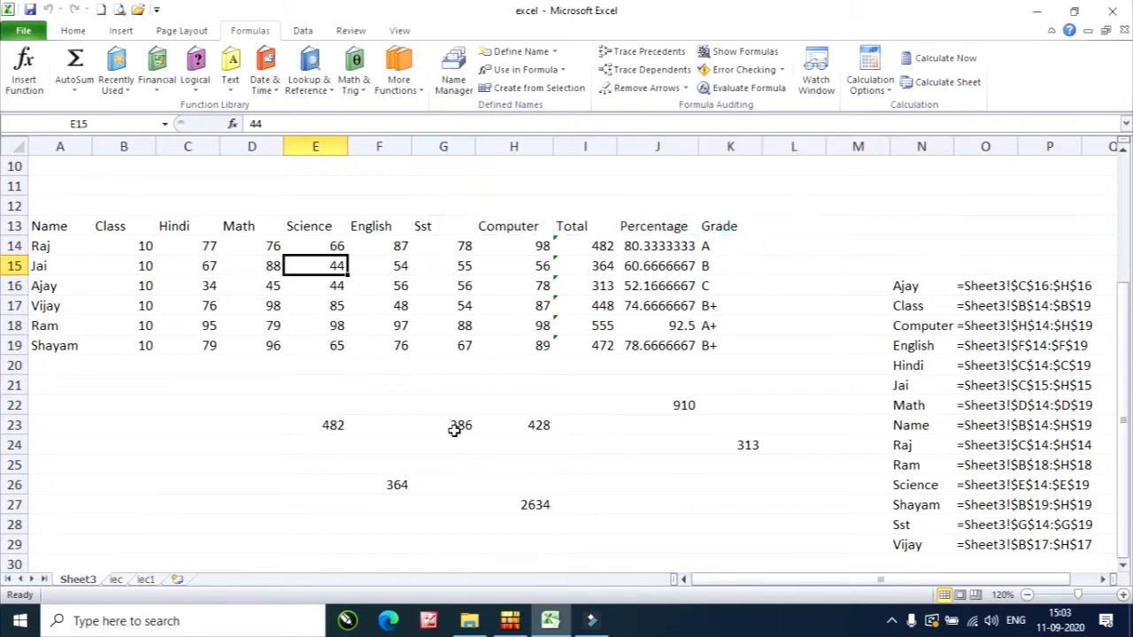
Trace the precedents of the SUM formula in F26 and remove its tracer arrow
{"action": "left_click", "coordinate": [379, 483]}
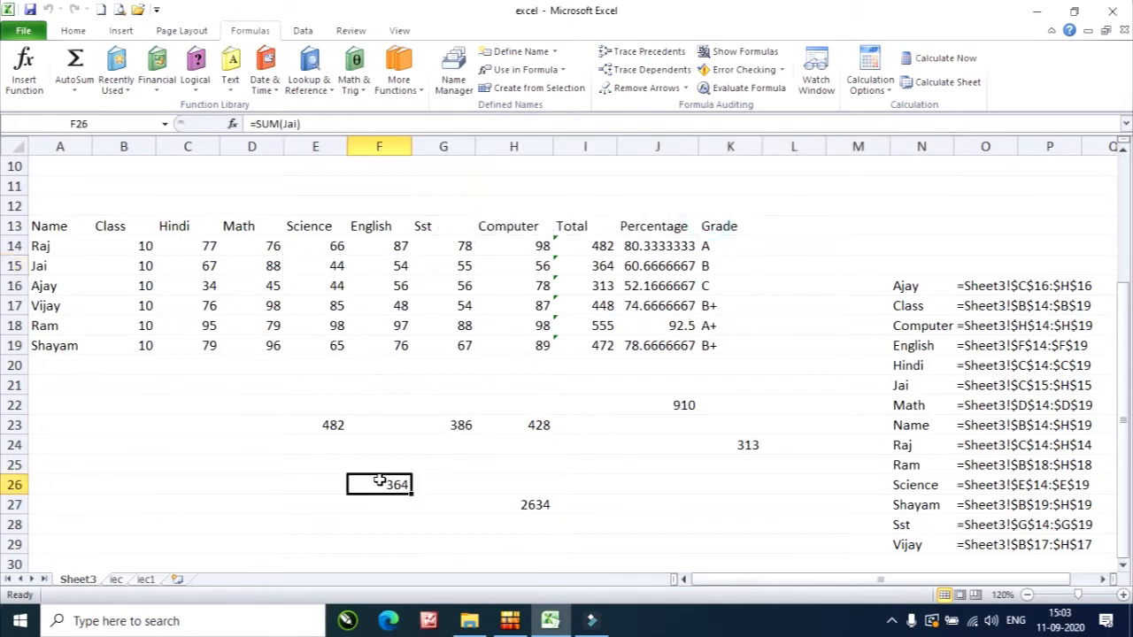
{"action": "left_click", "coordinate": [644, 53]}
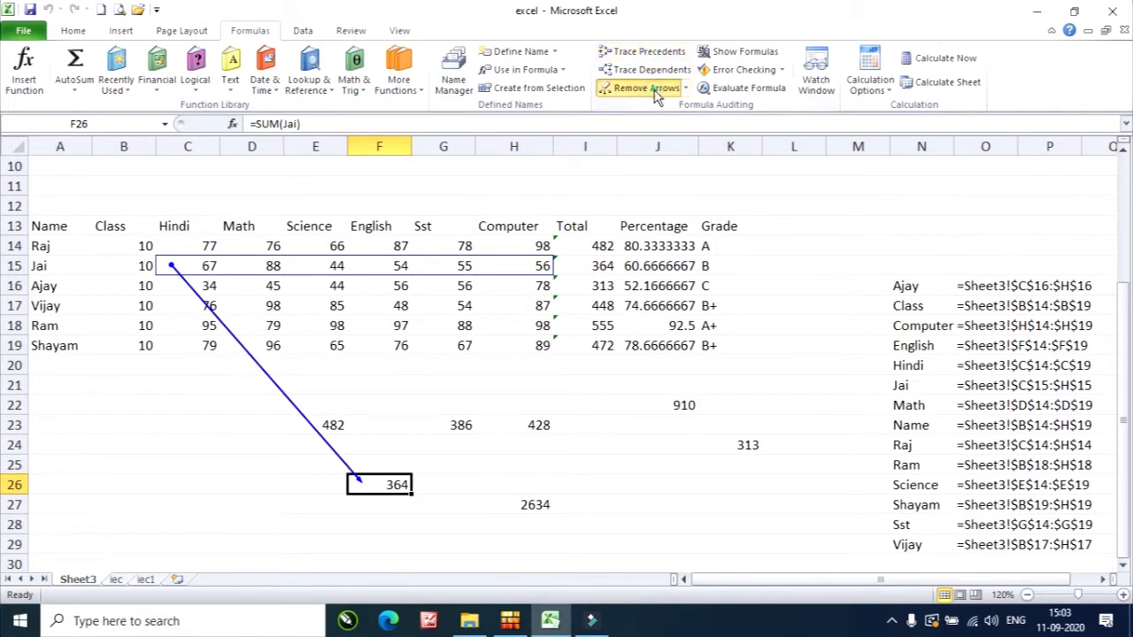
{"action": "left_click", "coordinate": [644, 87]}
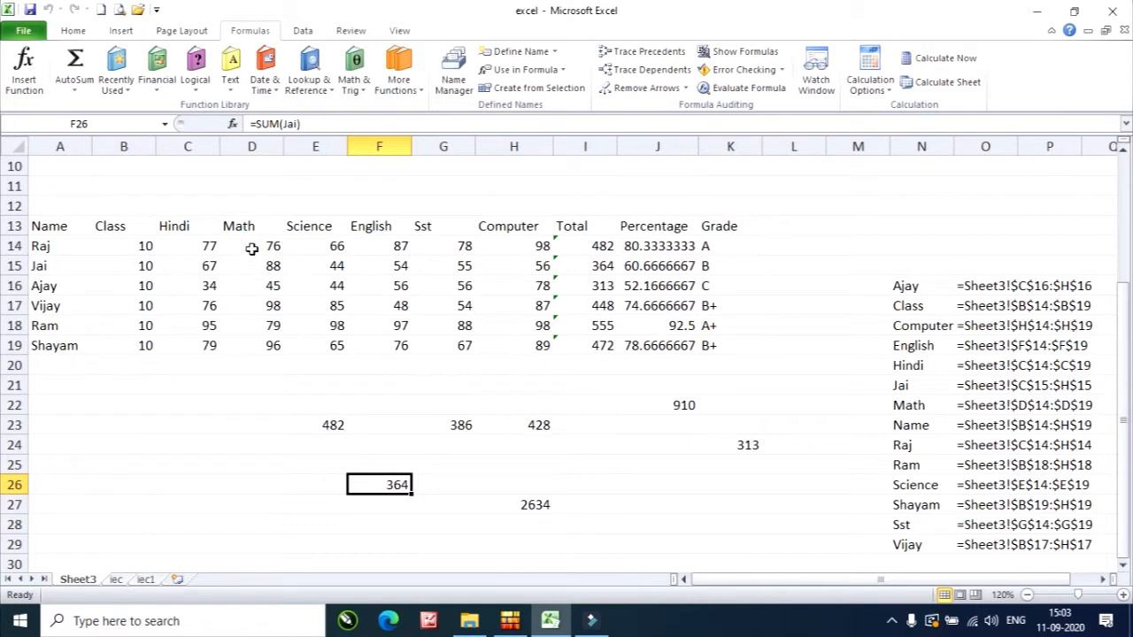
Trace the dependents of the Science mark in E14 and the Math mark in D14
{"action": "left_click", "coordinate": [331, 246]}
{"action": "left_click", "coordinate": [653, 70]}
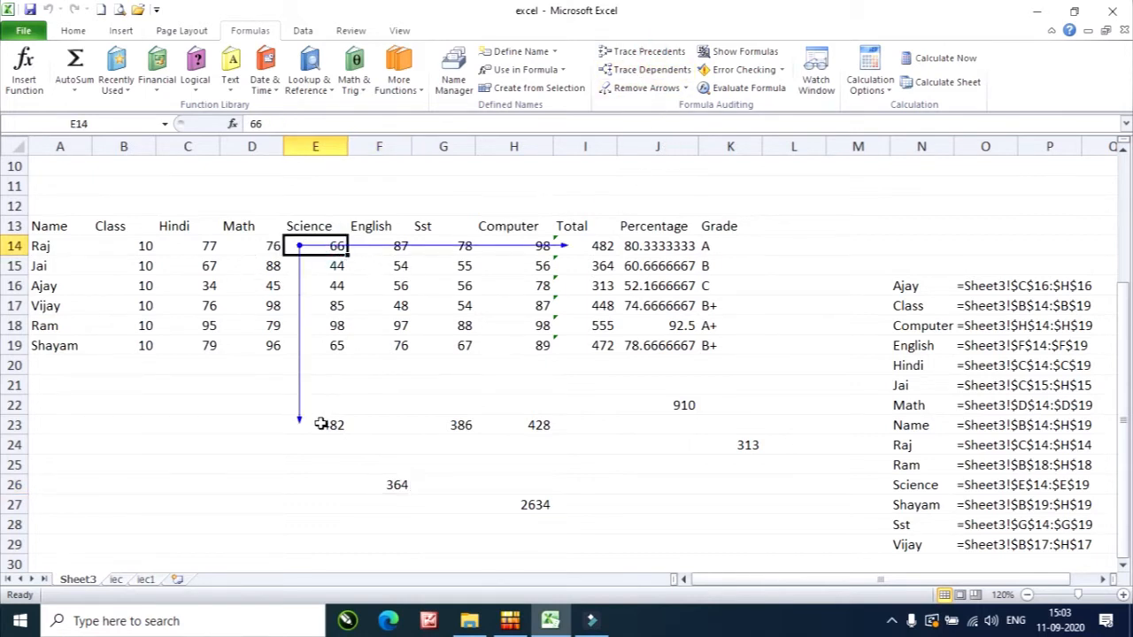
{"action": "left_click", "coordinate": [261, 246]}
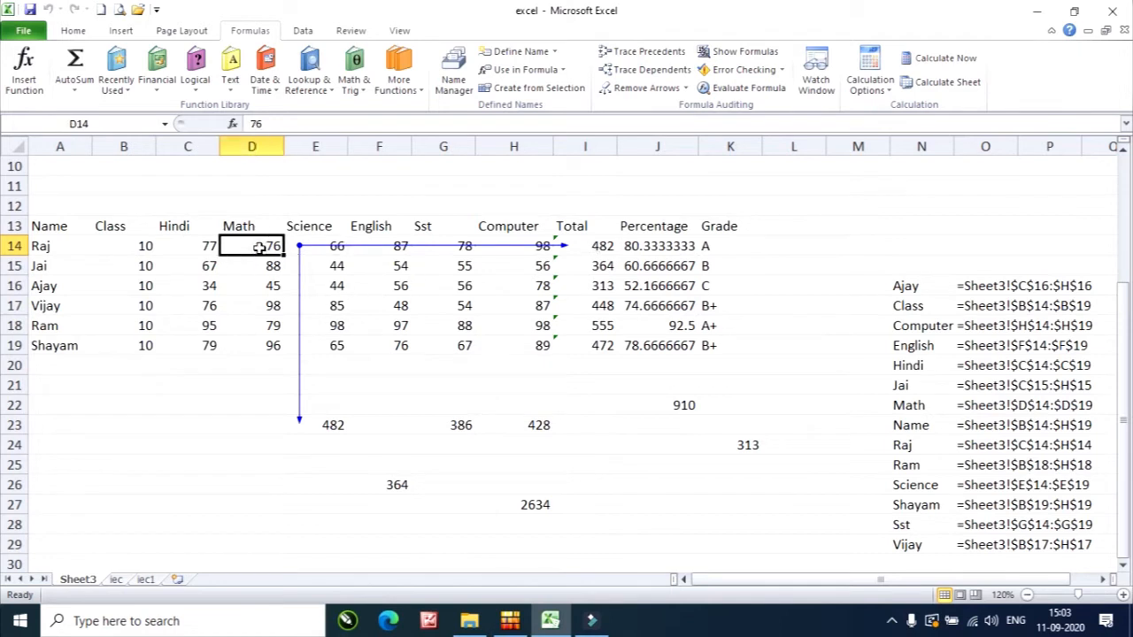
{"action": "left_click", "coordinate": [659, 71]}
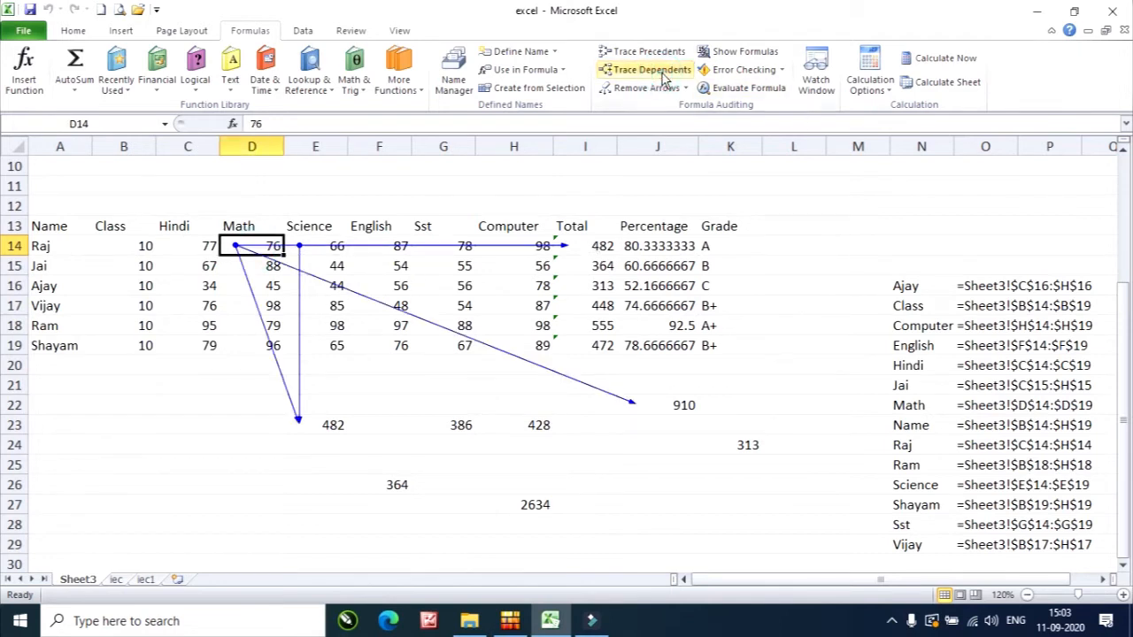
Test both precedent and dependent tracing on the Science mark in E17, and remove all tracer arrows
{"action": "left_click", "coordinate": [343, 308]}
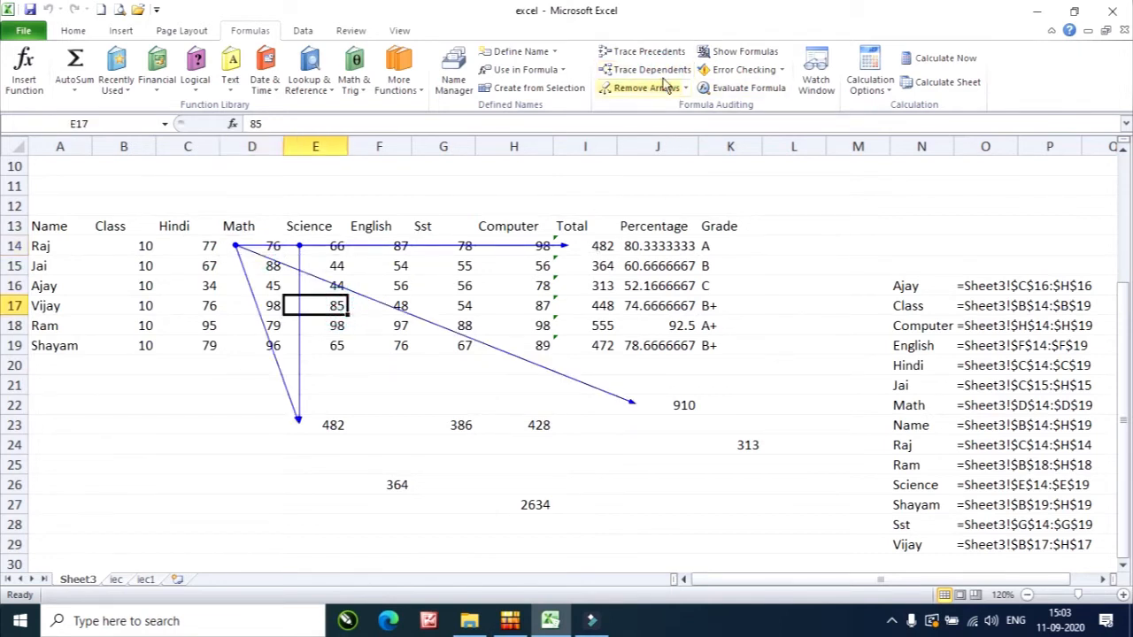
{"action": "left_click", "coordinate": [646, 51]}
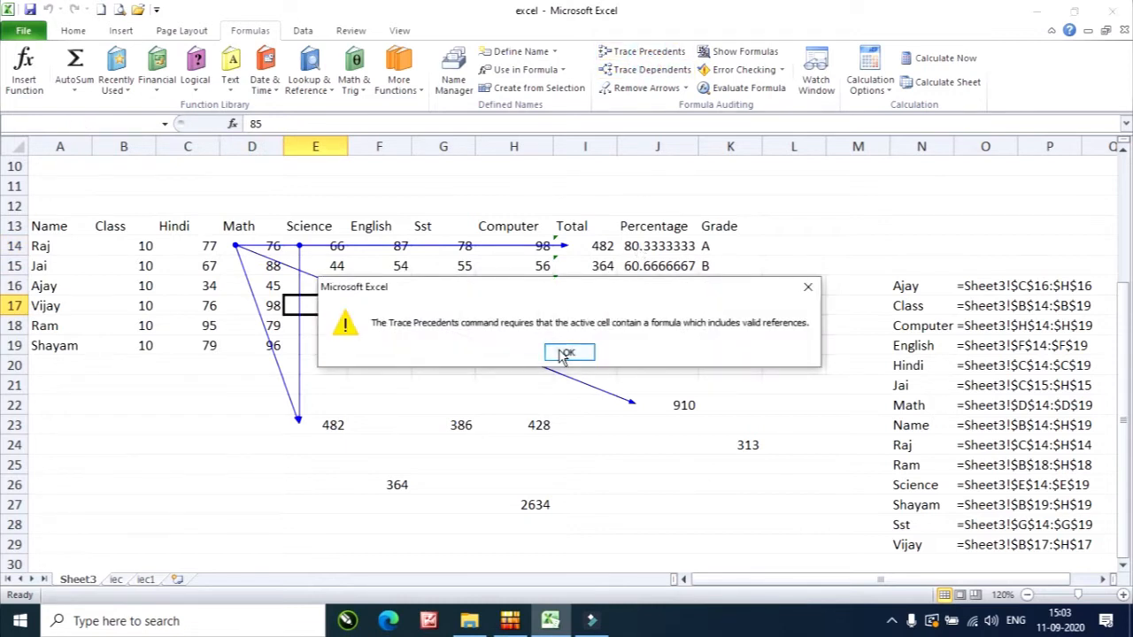
{"action": "left_click", "coordinate": [560, 354]}
{"action": "left_click", "coordinate": [642, 69]}
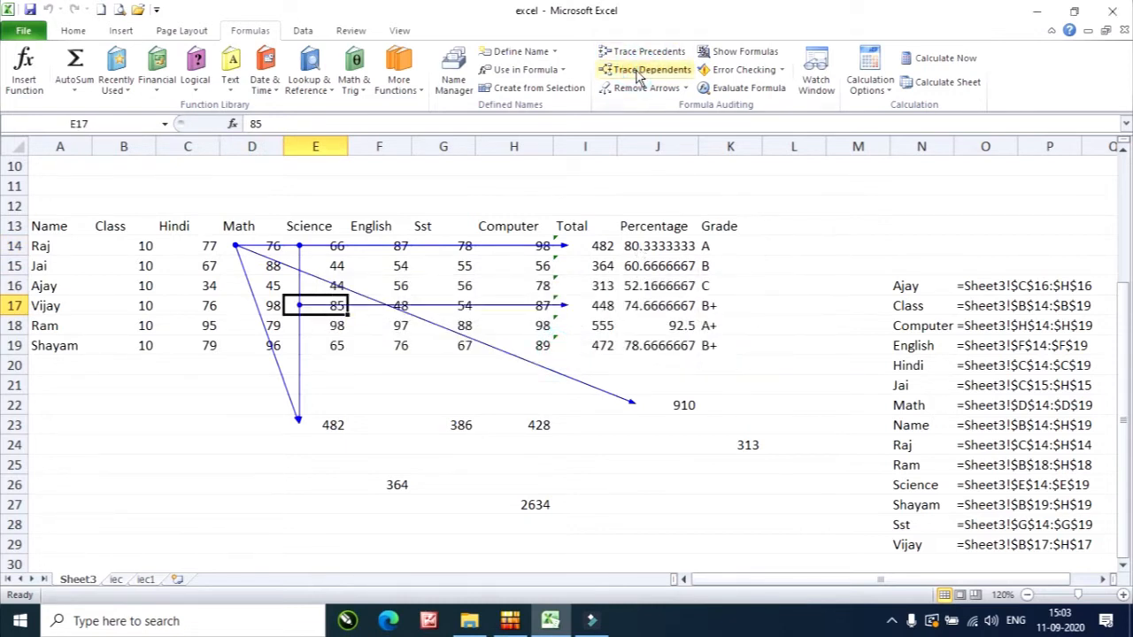
{"action": "left_click", "coordinate": [646, 87]}
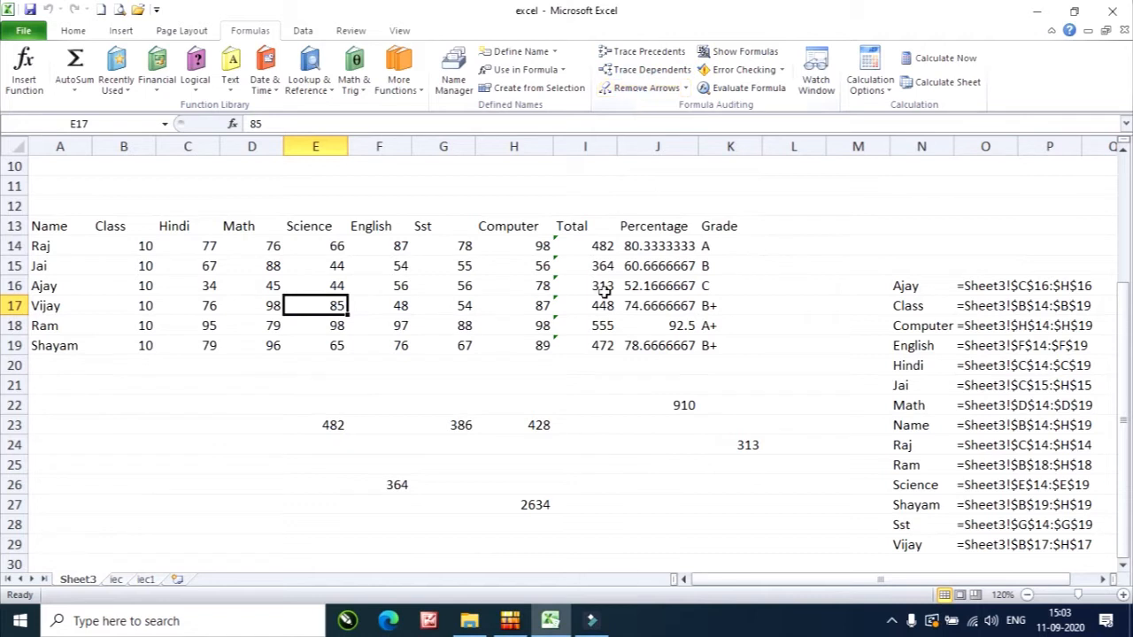
Try to trace the dependents of the addition formula in G23
{"action": "left_click", "coordinate": [453, 423]}
{"action": "left_click", "coordinate": [629, 70]}
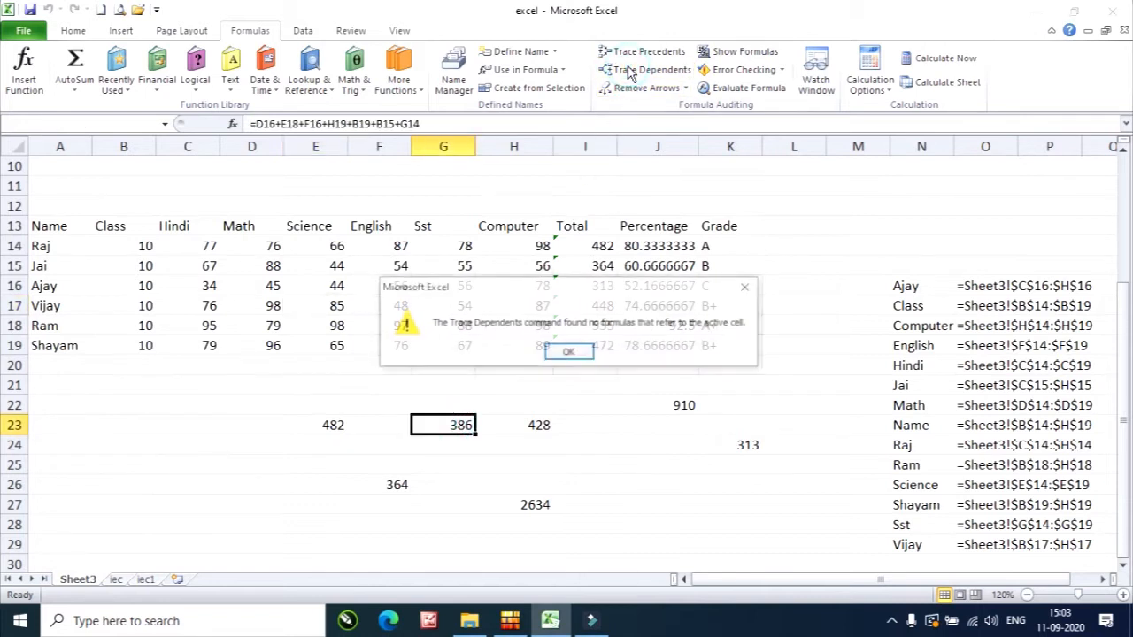
{"action": "left_click", "coordinate": [569, 352]}
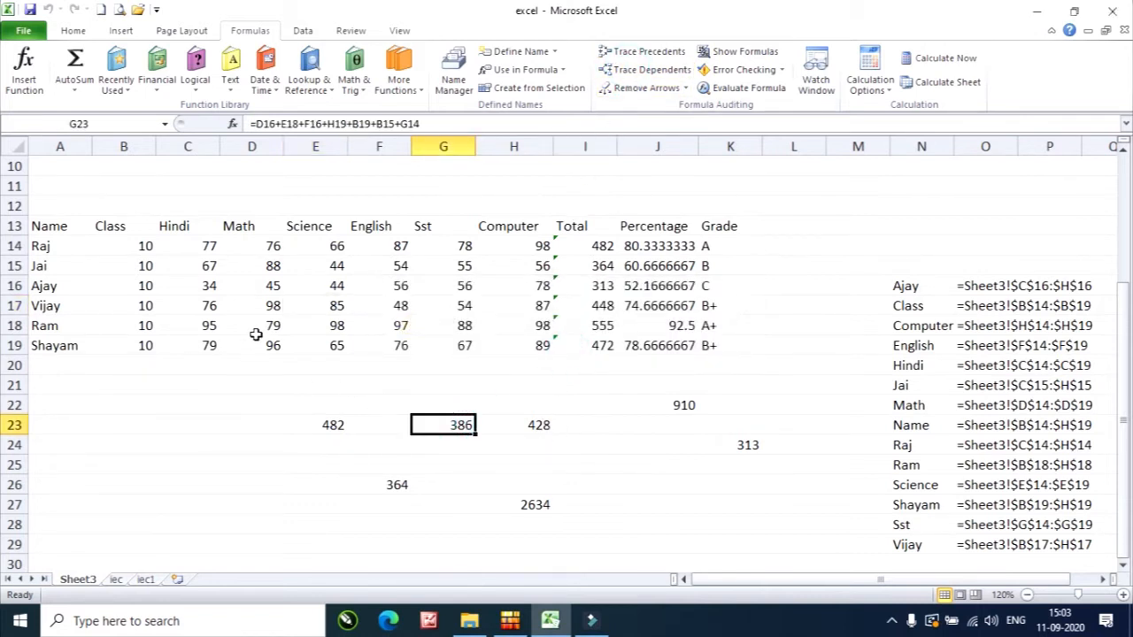
Try to remove tracer arrows with D15 selected, and view the separate precedent and dependent arrow removal options
{"action": "left_click", "coordinate": [234, 265]}
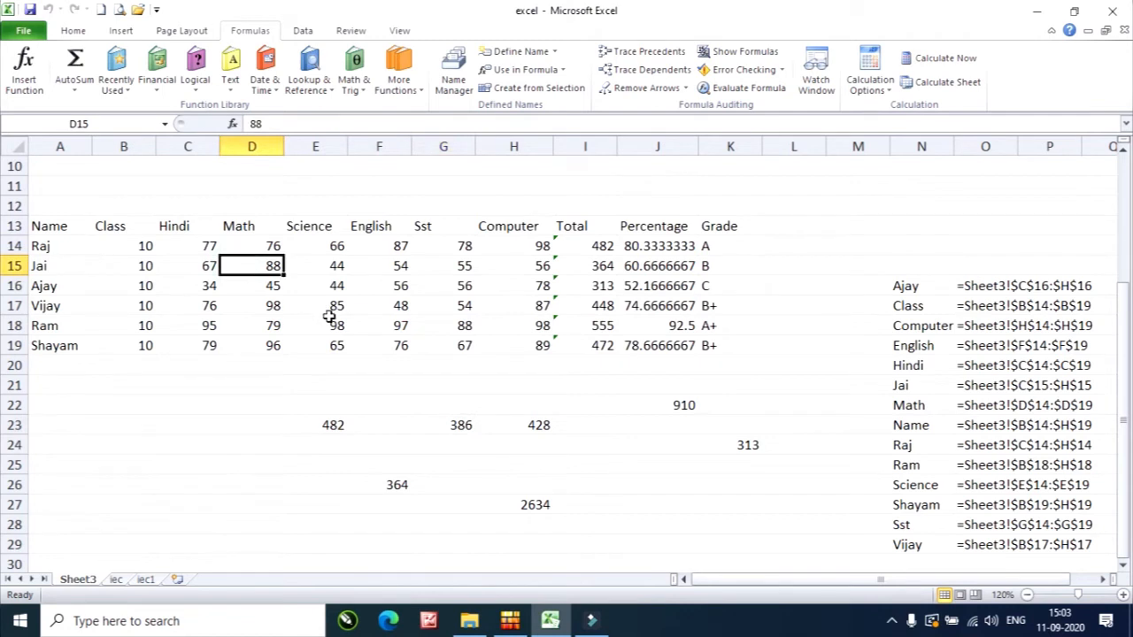
{"action": "left_click", "coordinate": [668, 88]}
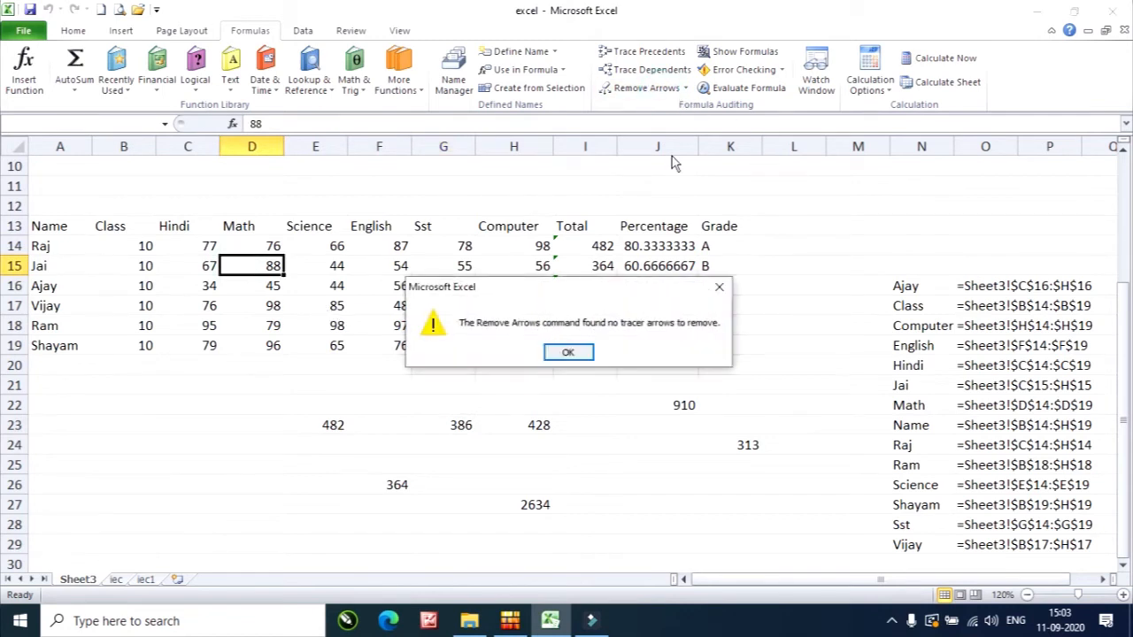
{"action": "left_click", "coordinate": [568, 352]}
{"action": "left_click", "coordinate": [687, 88]}
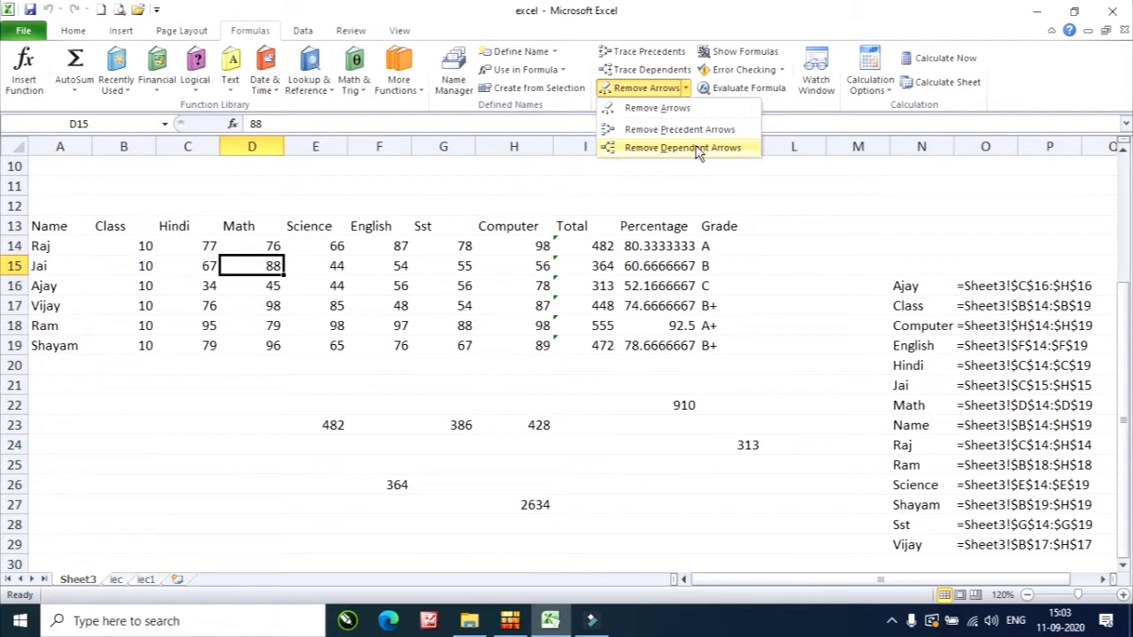
{"action": "left_click", "coordinate": [379, 310]}
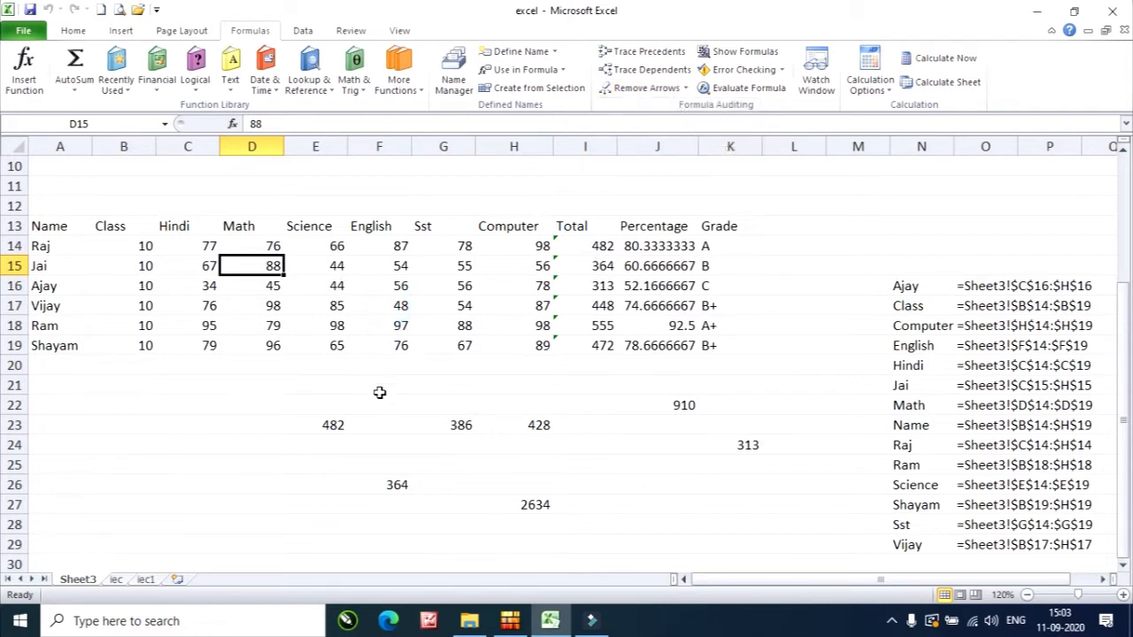
Trace the precedents of the addition formula in G23 and the dependents of the Math mark in D14
{"action": "left_click", "coordinate": [460, 425]}
{"action": "left_click", "coordinate": [646, 52]}
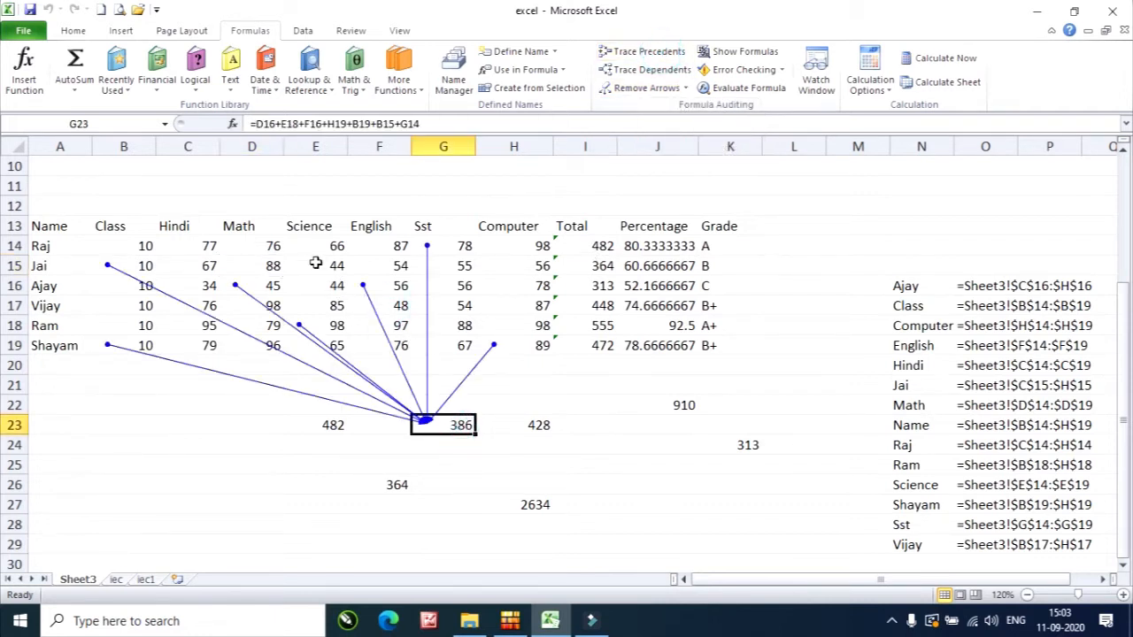
{"action": "left_click", "coordinate": [282, 246]}
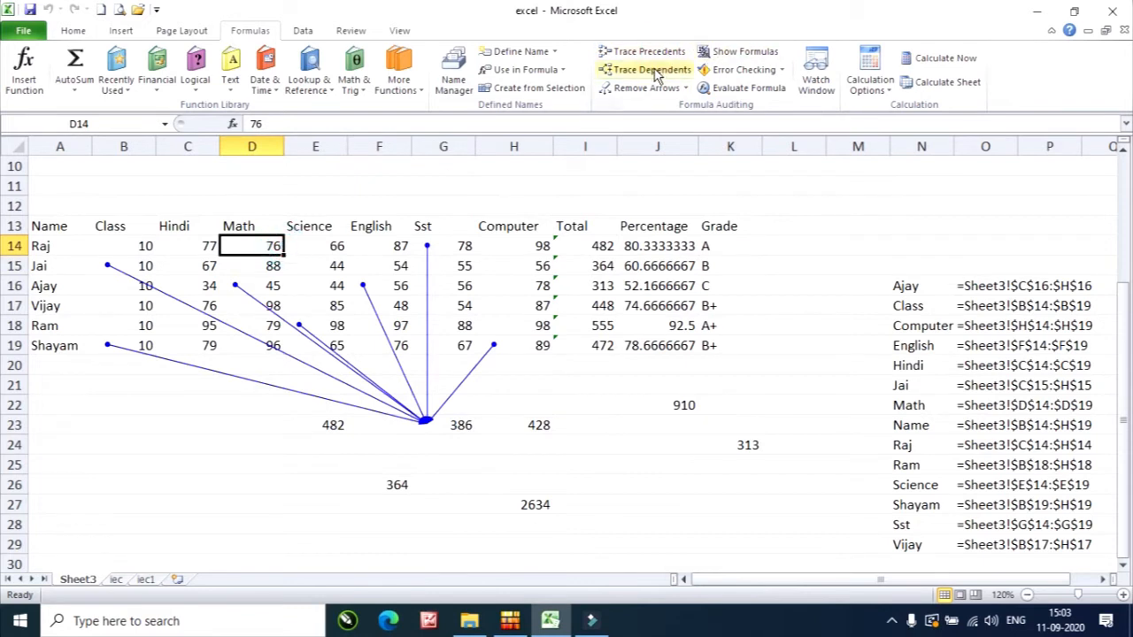
{"action": "left_click", "coordinate": [652, 70]}
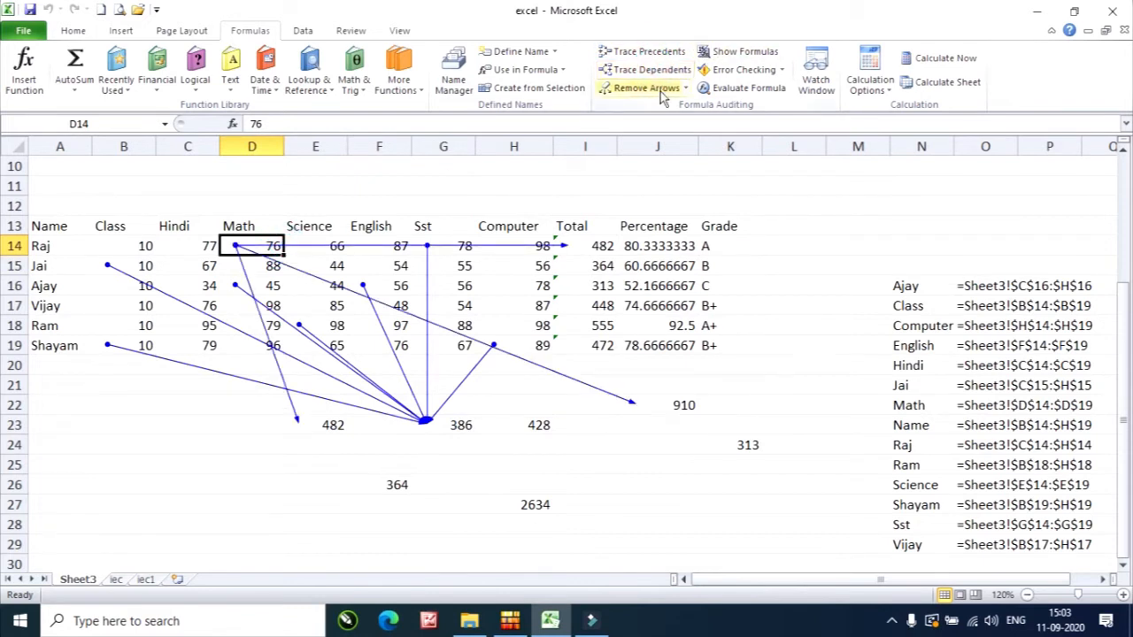
Remove the dependent arrows from D14, try the precedent arrow removal there, and remove all remaining tracer arrows
{"action": "left_click", "coordinate": [686, 88]}
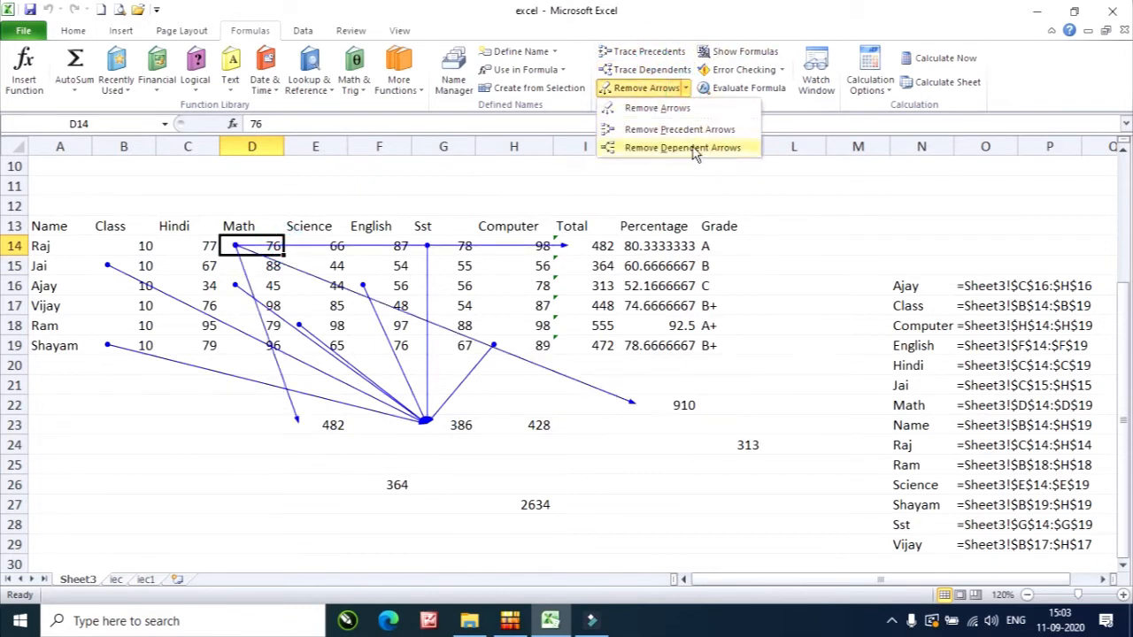
{"action": "left_click", "coordinate": [696, 150]}
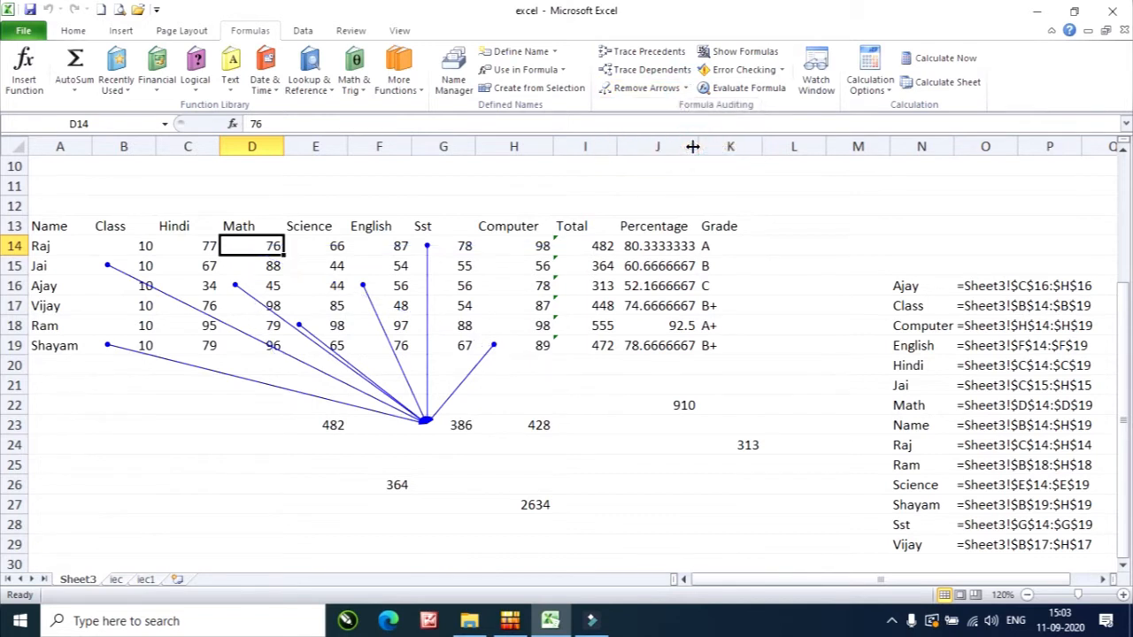
{"action": "left_click", "coordinate": [685, 89]}
{"action": "left_click", "coordinate": [699, 131]}
{"action": "left_click", "coordinate": [669, 90]}
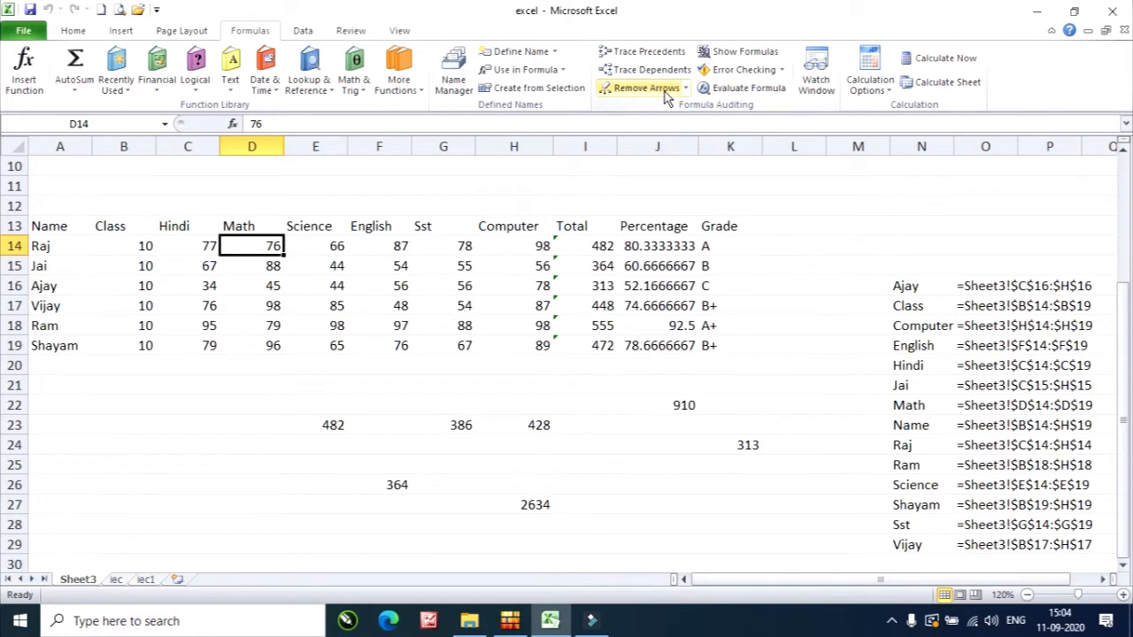
Show the formulas in the cells and examine them across the marks table, including the named-range sum in H23
{"action": "left_click", "coordinate": [750, 55]}
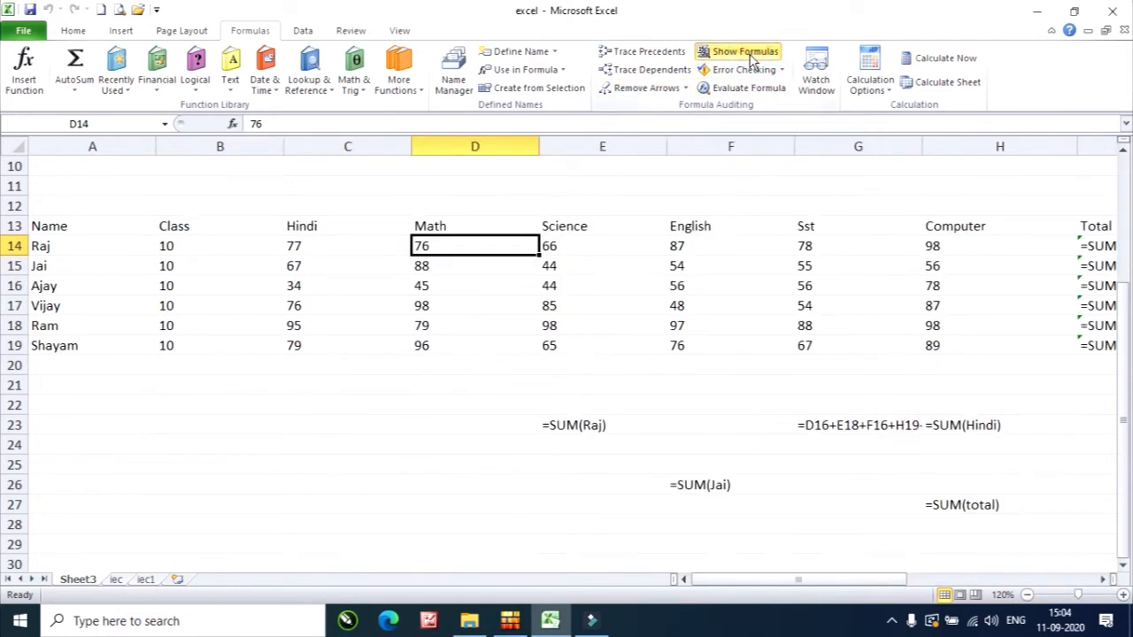
{"action": "left_click_drag", "start_coordinate": [874, 583], "coordinate": [905, 591]}
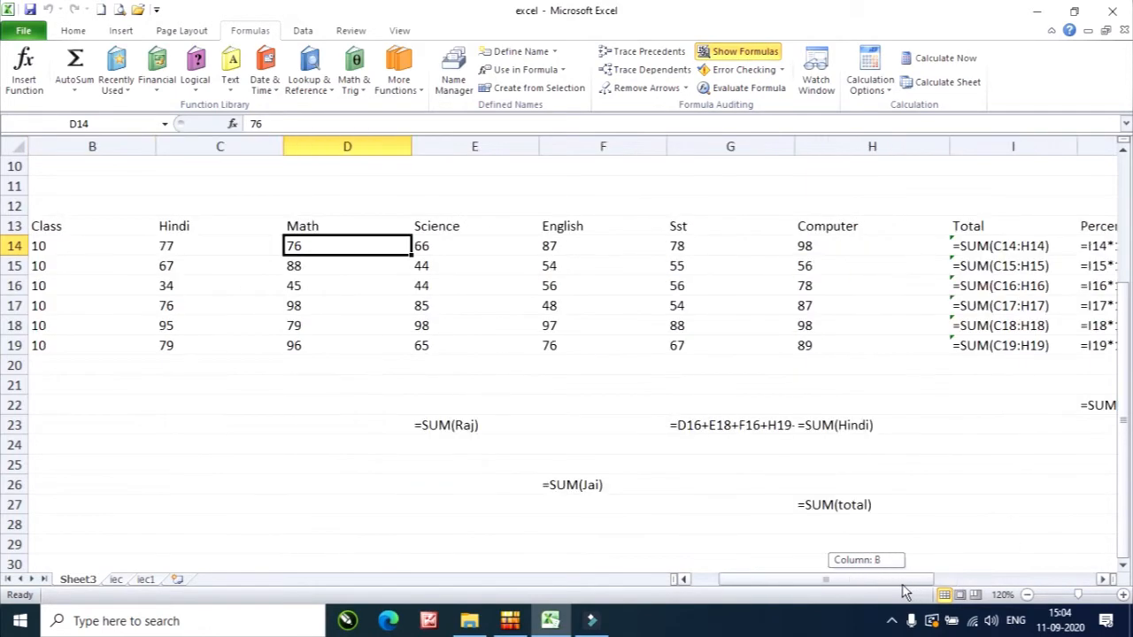
{"action": "left_click", "coordinate": [475, 425]}
{"action": "left_click", "coordinate": [825, 425]}
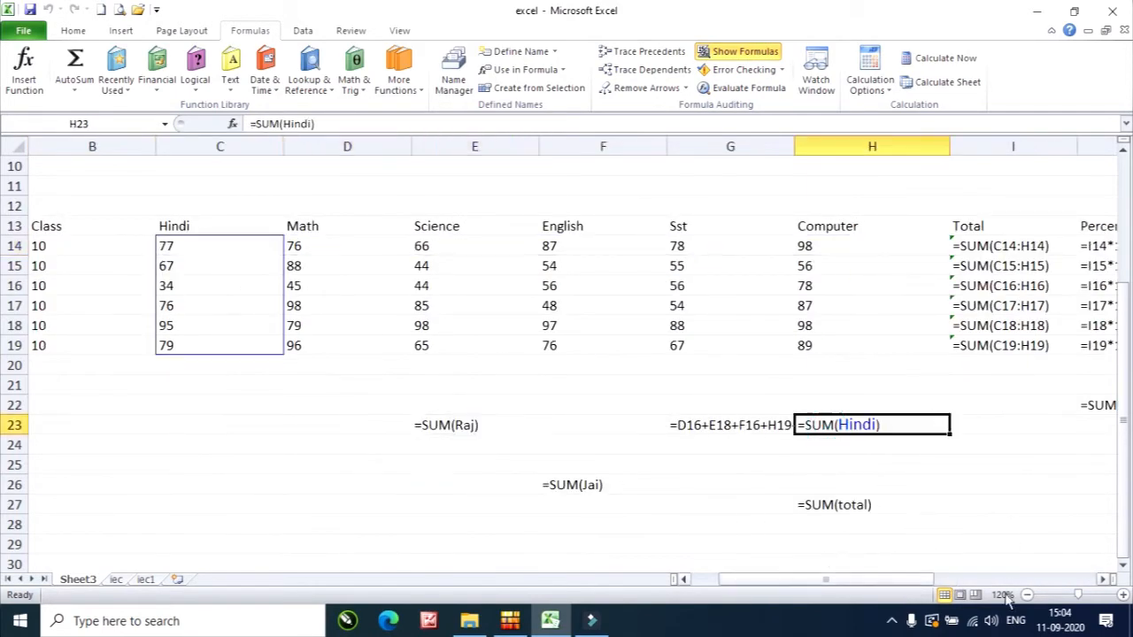
{"action": "left_click_drag", "start_coordinate": [890, 581], "coordinate": [973, 584]}
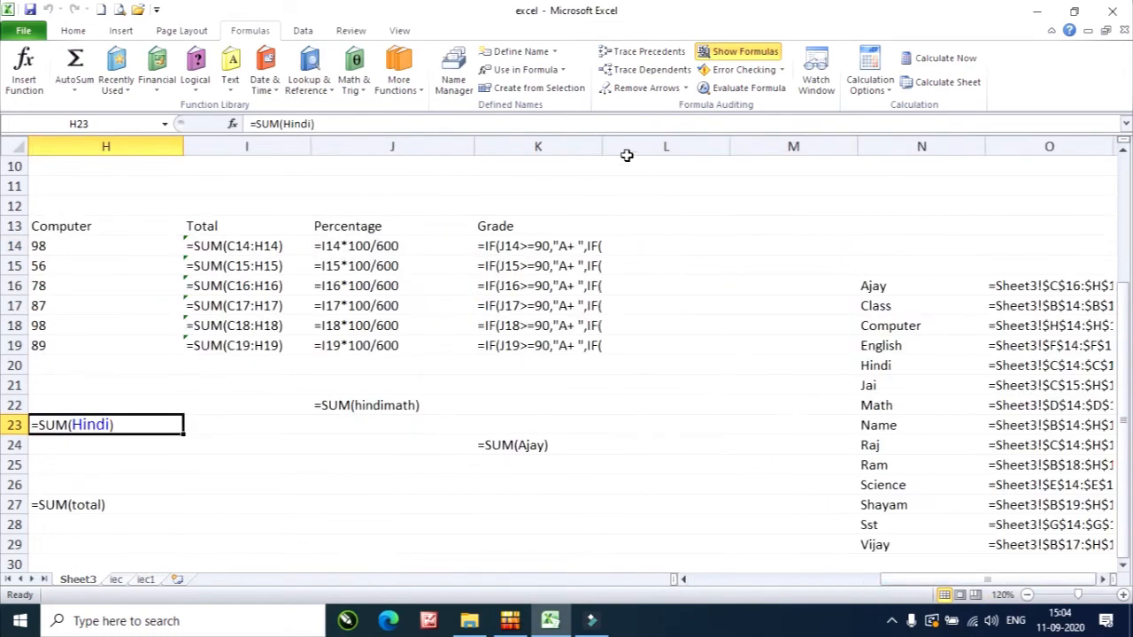
Fit column K to the full width of the Grade formulas, and switch the sheet back to showing values
{"action": "double_click", "coordinate": [599, 147]}
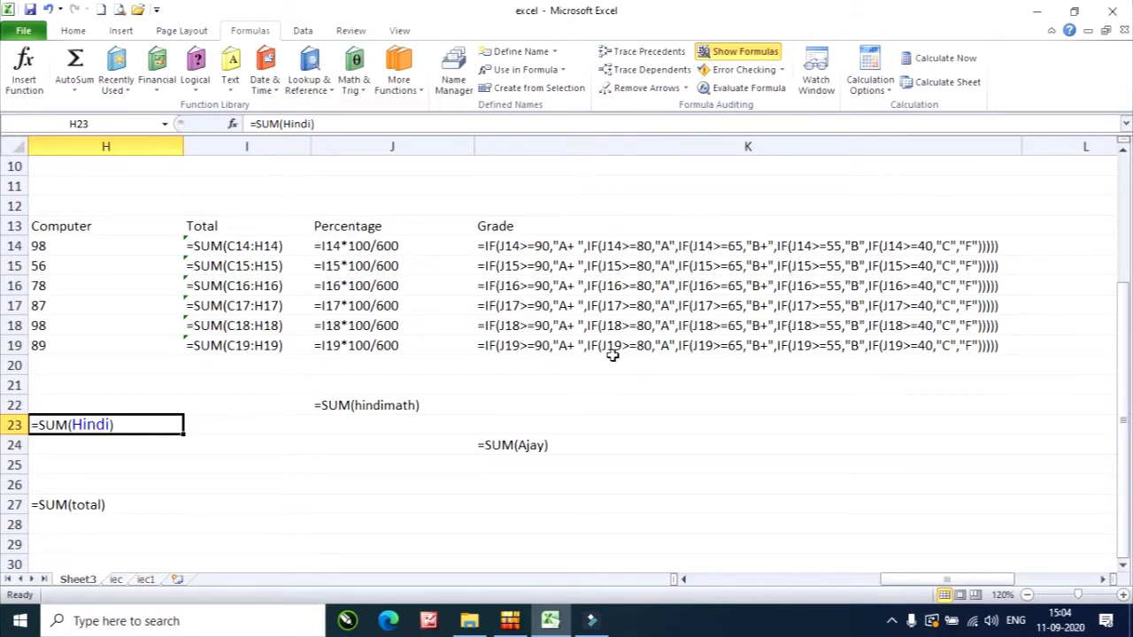
{"action": "left_click", "coordinate": [740, 55]}
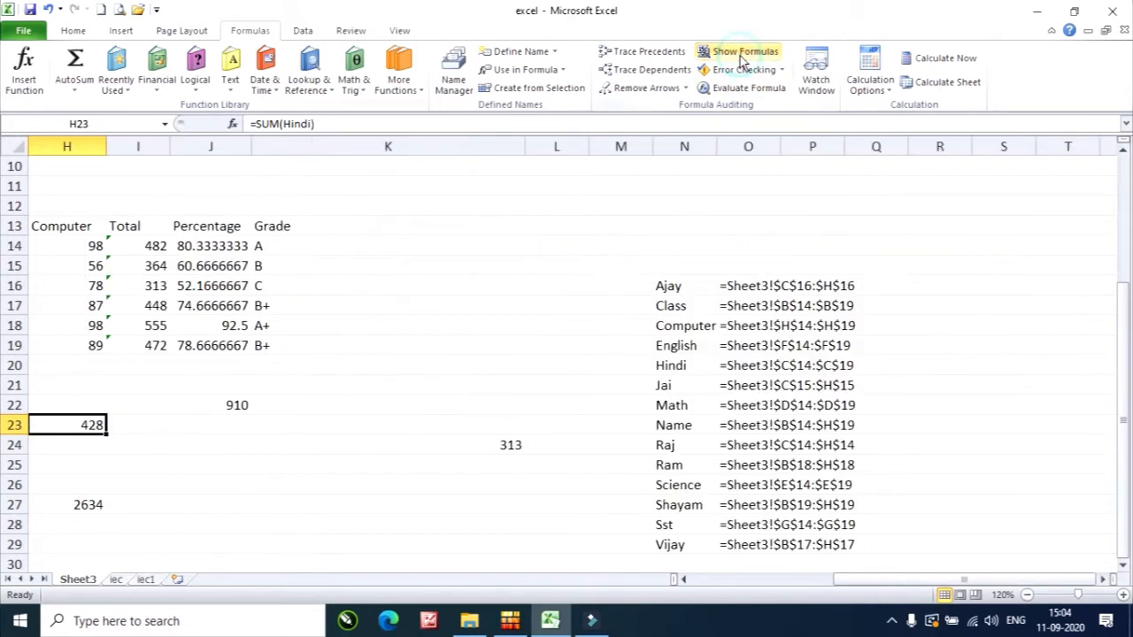
{"action": "left_click_drag", "start_coordinate": [898, 580], "coordinate": [731, 591]}
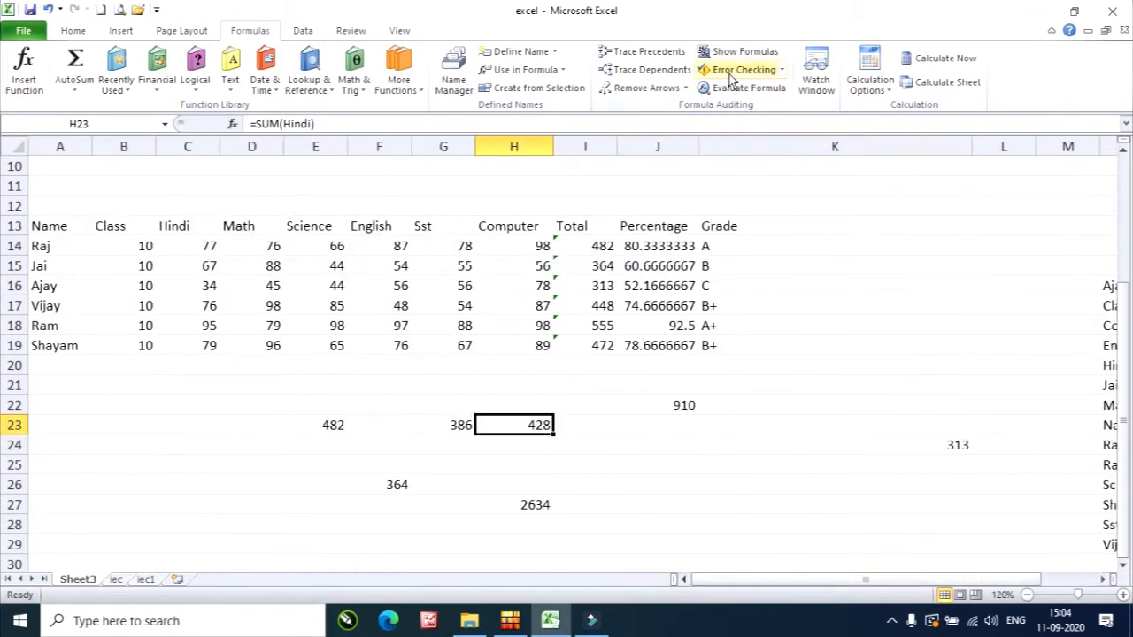
Run error checking on the sheet to view the options for the error in I14, and close the check
{"action": "left_click", "coordinate": [760, 71]}
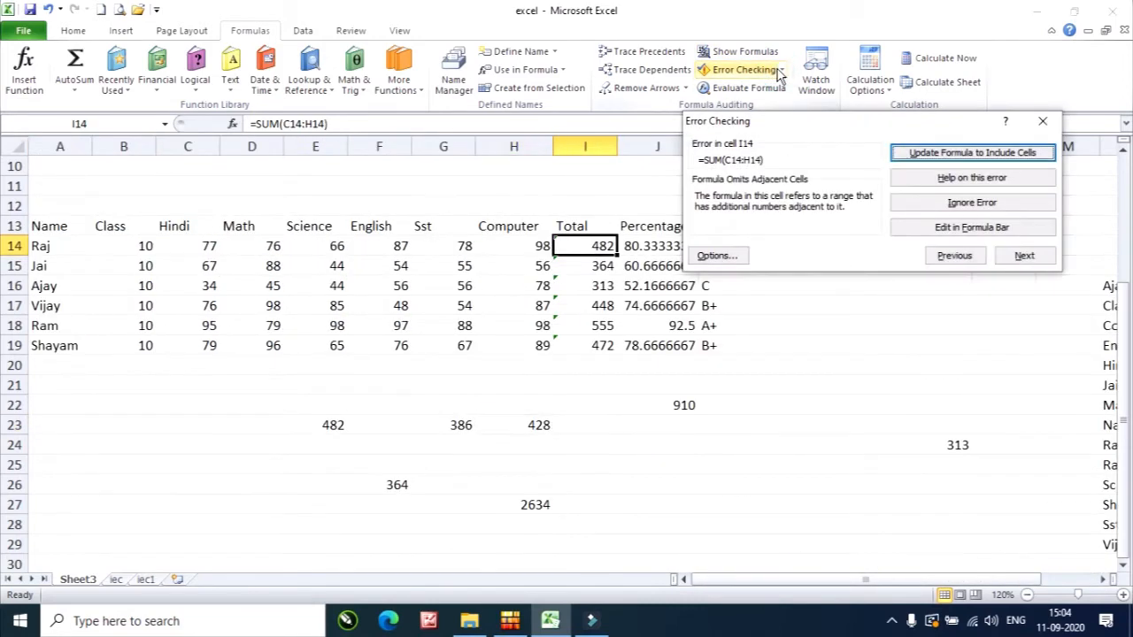
{"action": "left_click_drag", "start_coordinate": [868, 124], "coordinate": [902, 301]}
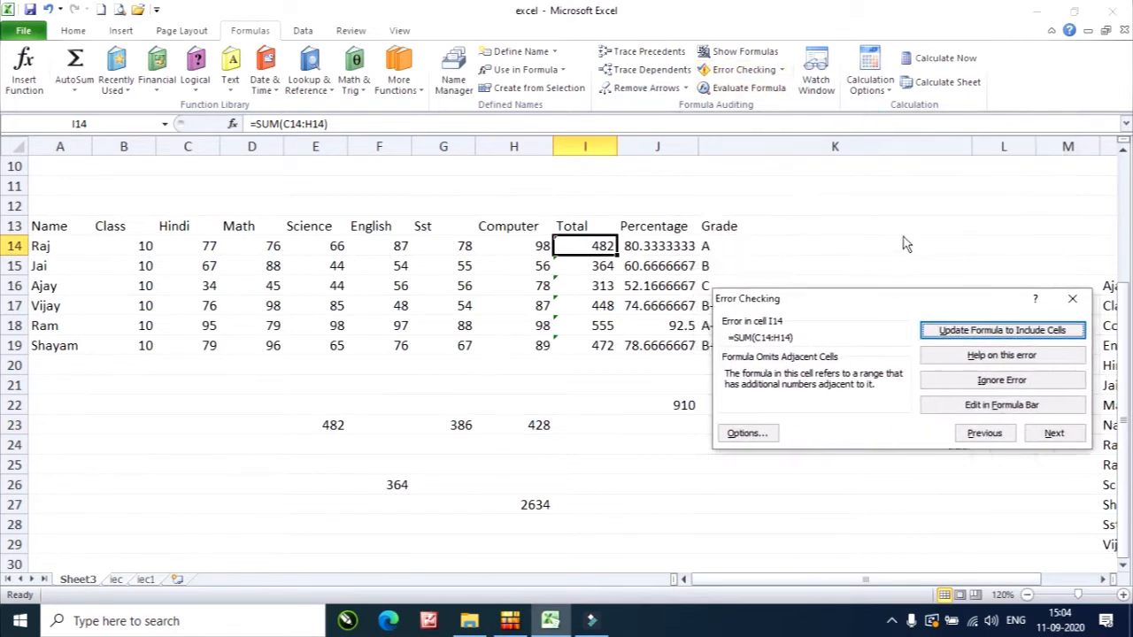
{"action": "left_click_drag", "start_coordinate": [905, 244], "coordinate": [900, 141]}
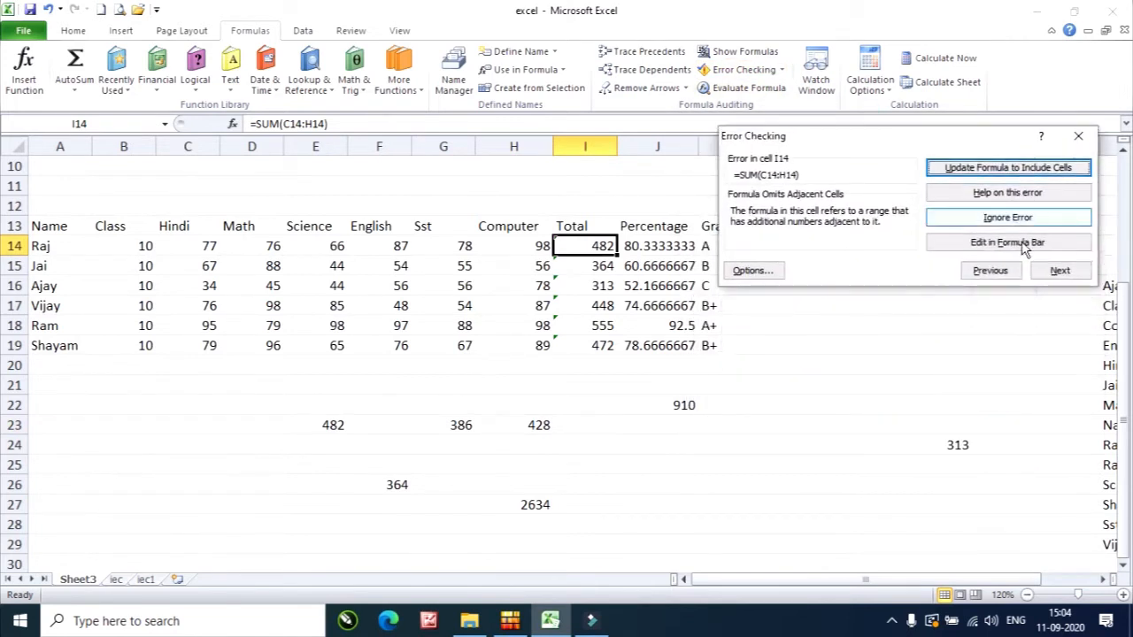
{"action": "left_click", "coordinate": [1081, 139]}
{"action": "left_click", "coordinate": [327, 189]}
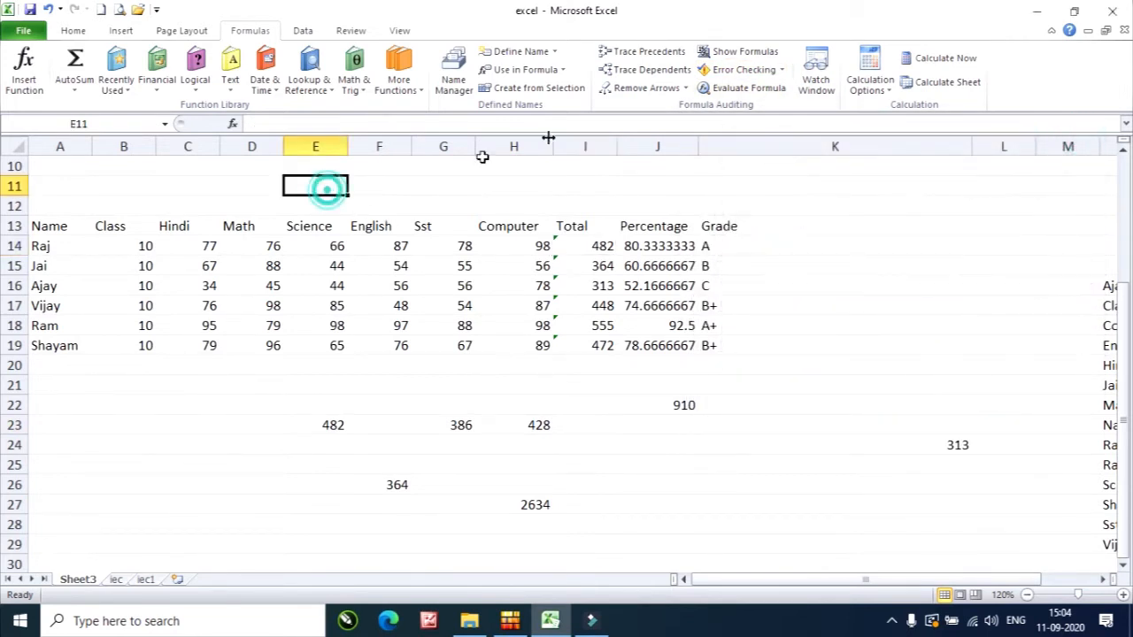
Rerun error checking, review the range in I14's formula, and update the totals in I14 and I15 to include the adjacent cells
{"action": "left_click", "coordinate": [741, 70]}
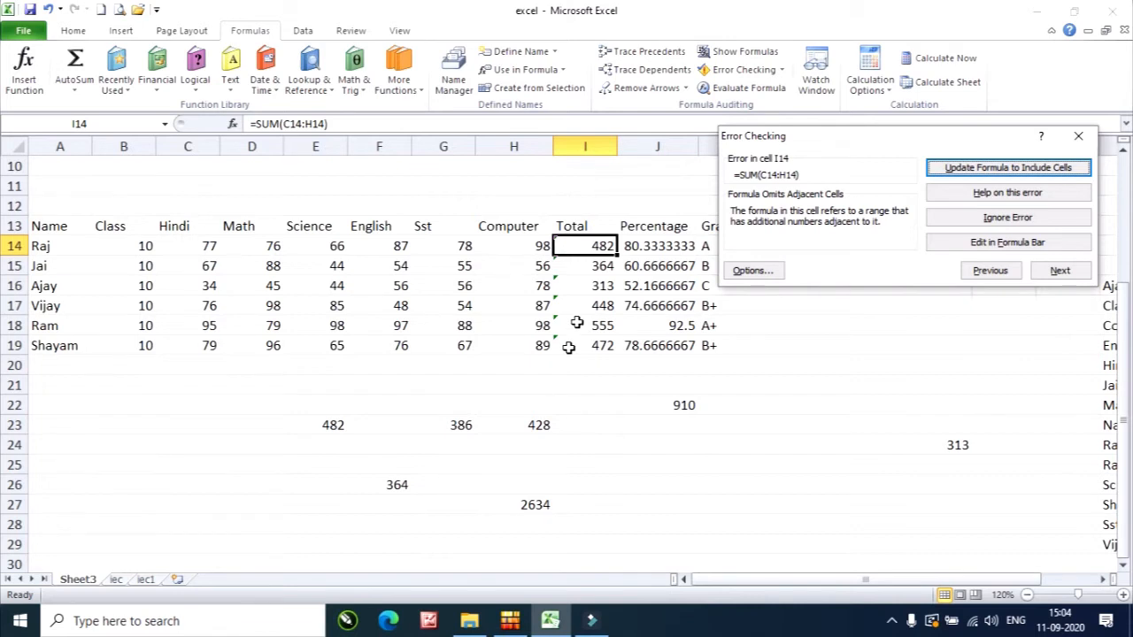
{"action": "left_click", "coordinate": [301, 123]}
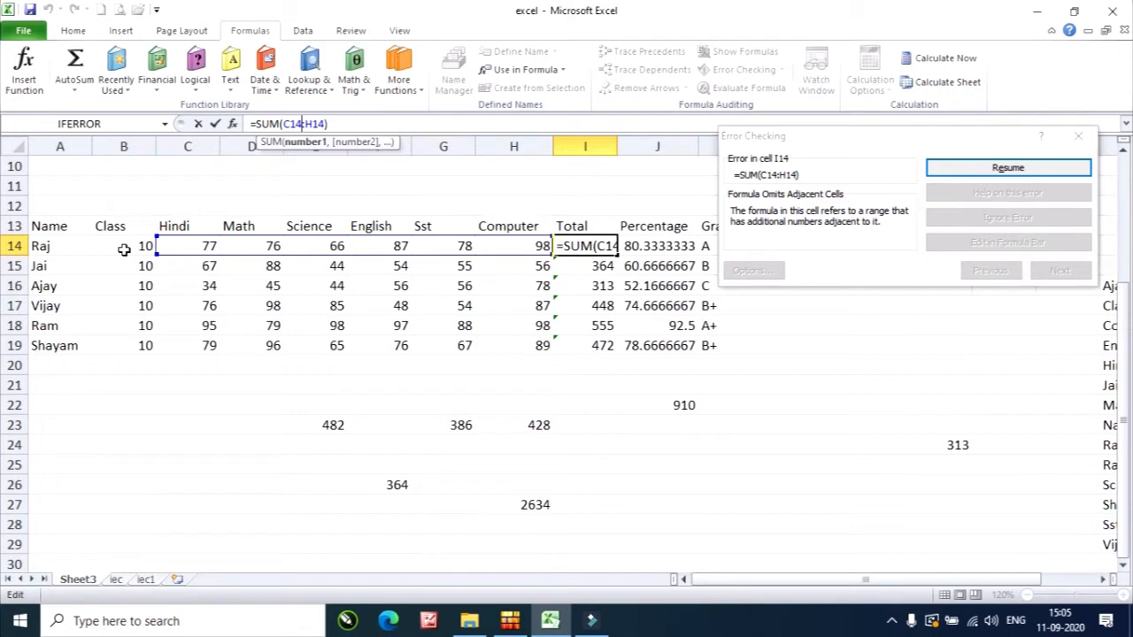
{"action": "key", "text": "Return"}
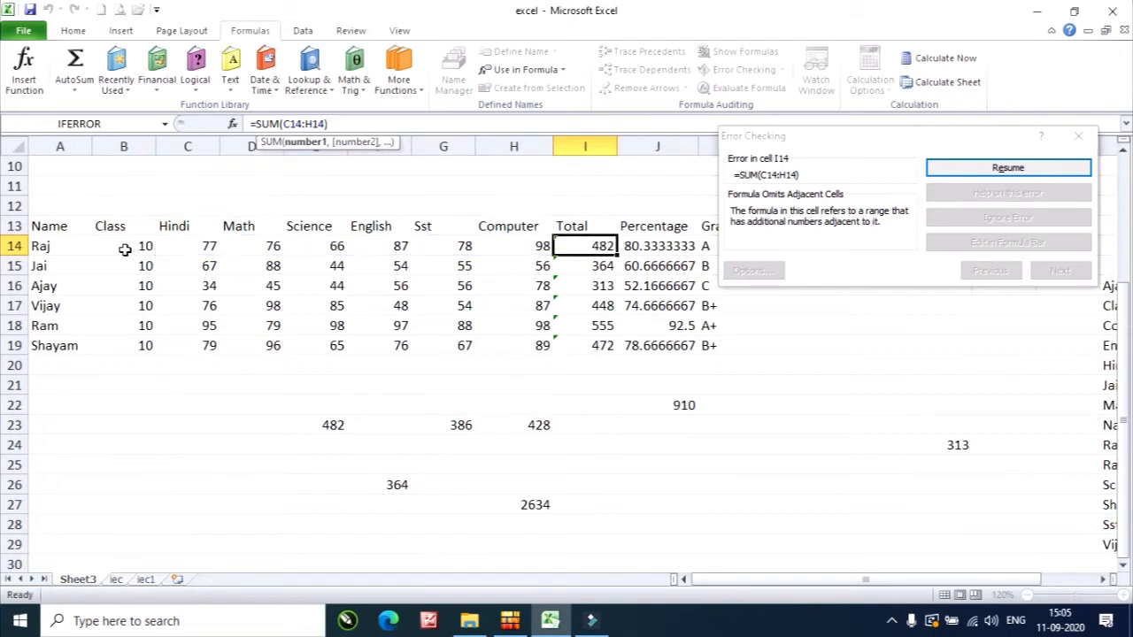
{"action": "left_click", "coordinate": [1031, 172]}
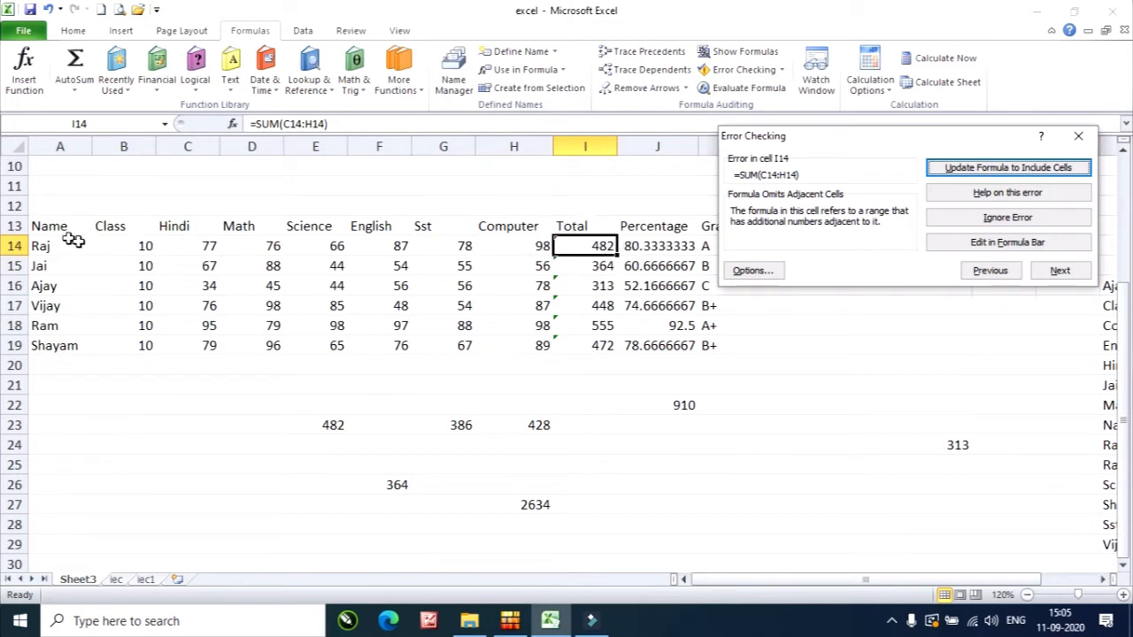
{"action": "left_click", "coordinate": [998, 174]}
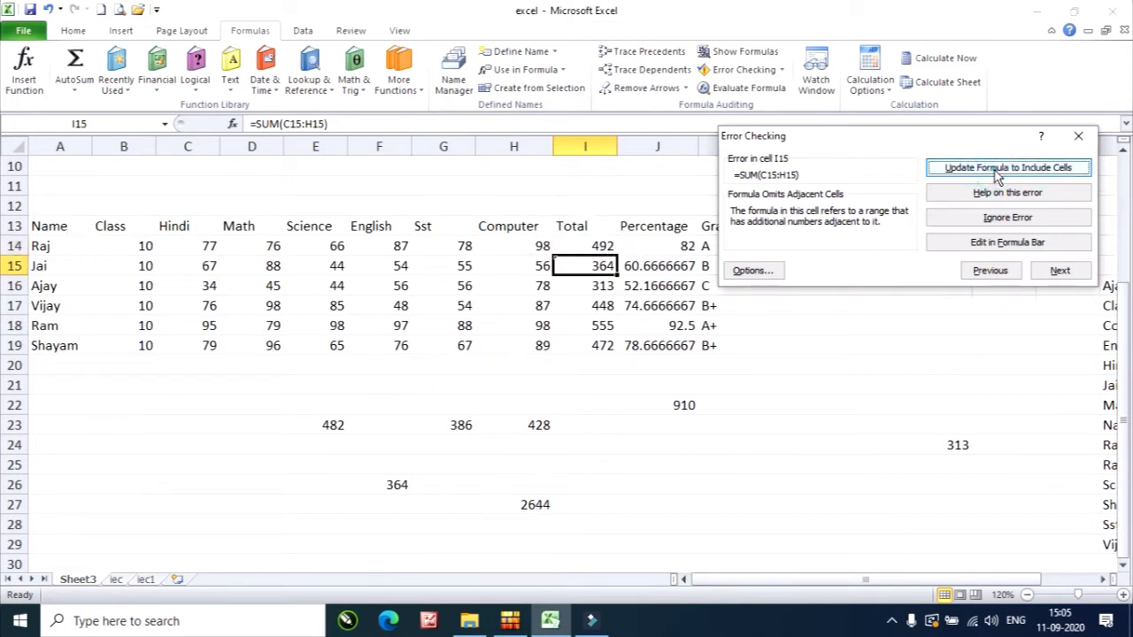
{"action": "left_click", "coordinate": [996, 170]}
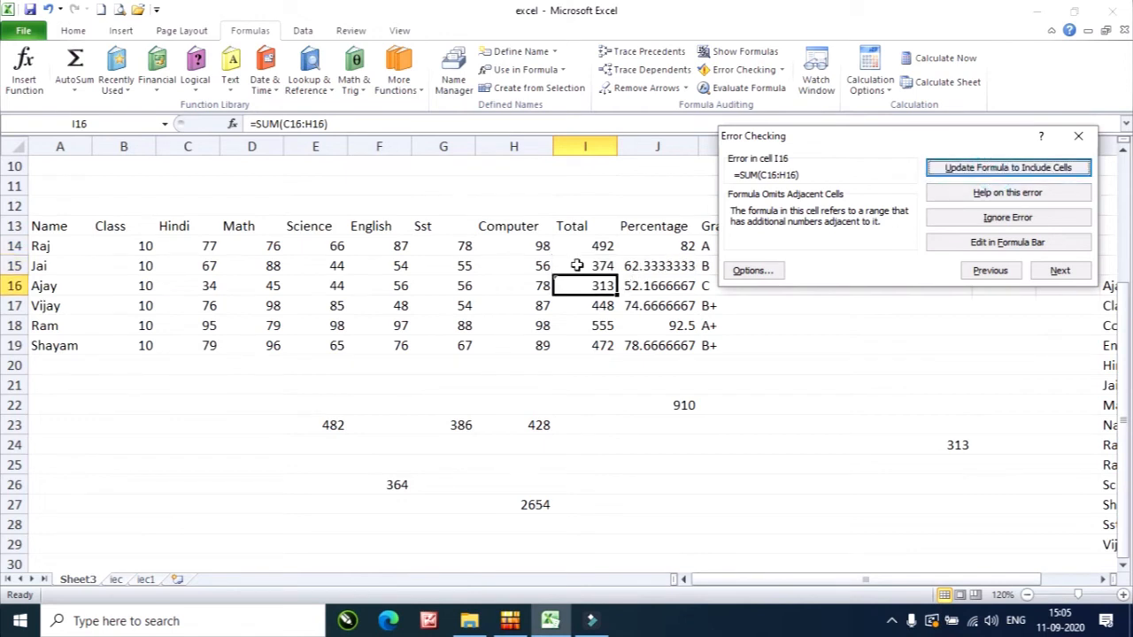
View the help for the error in I16, and ignore that error
{"action": "left_click", "coordinate": [1014, 194]}
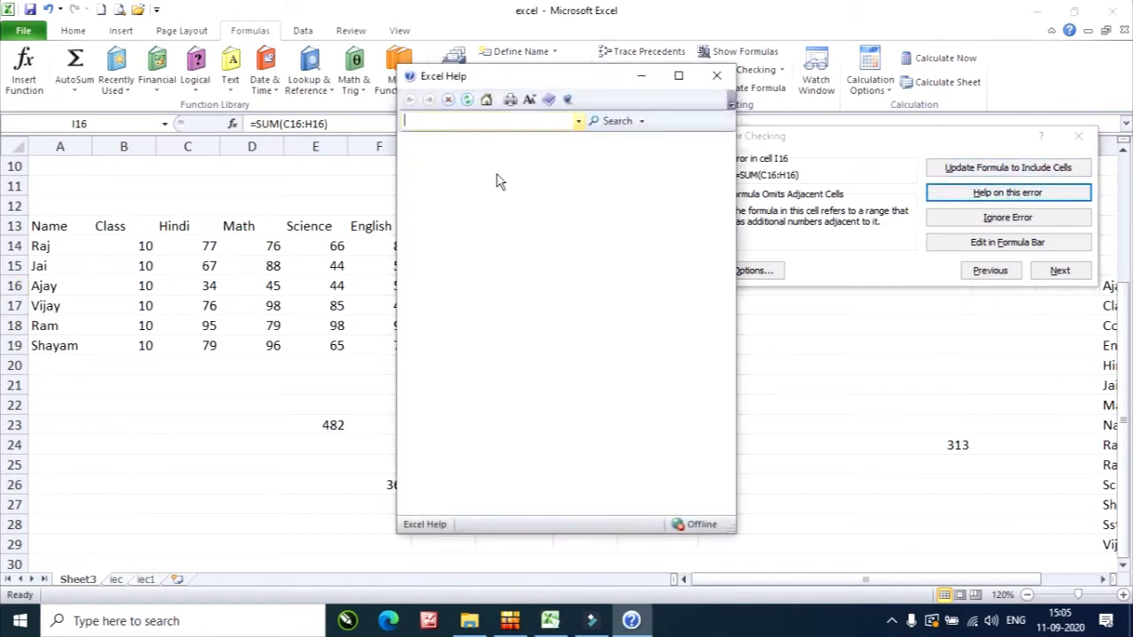
{"action": "left_click", "coordinate": [717, 77]}
{"action": "left_click", "coordinate": [1032, 227]}
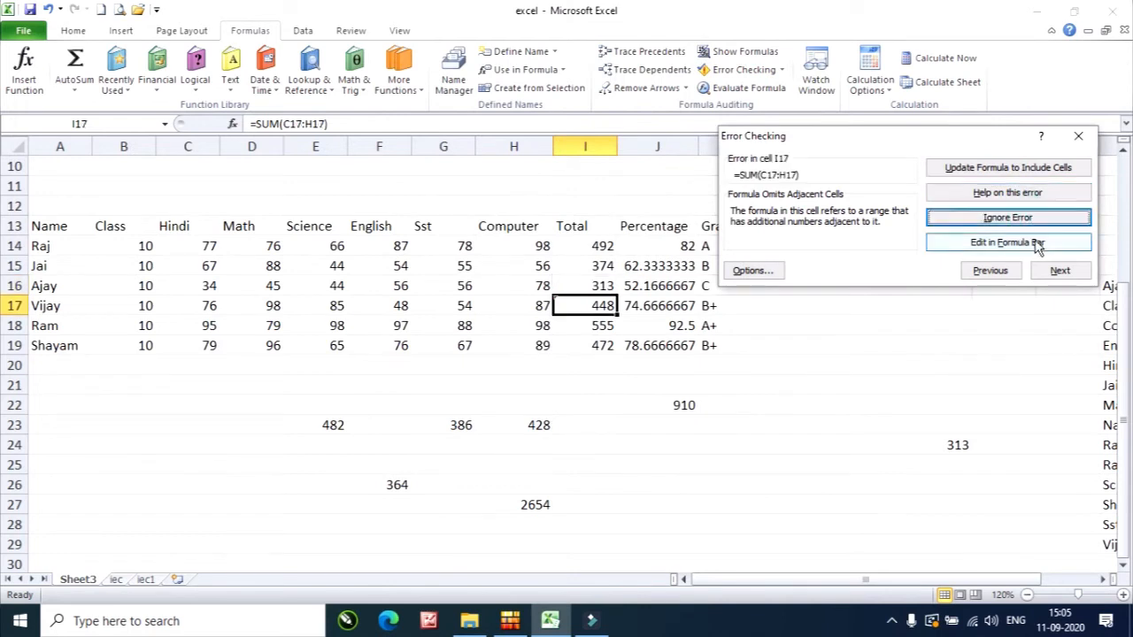
Open the I17 total formula for editing from the error check, resume without changes, and close the check
{"action": "left_click", "coordinate": [1035, 243]}
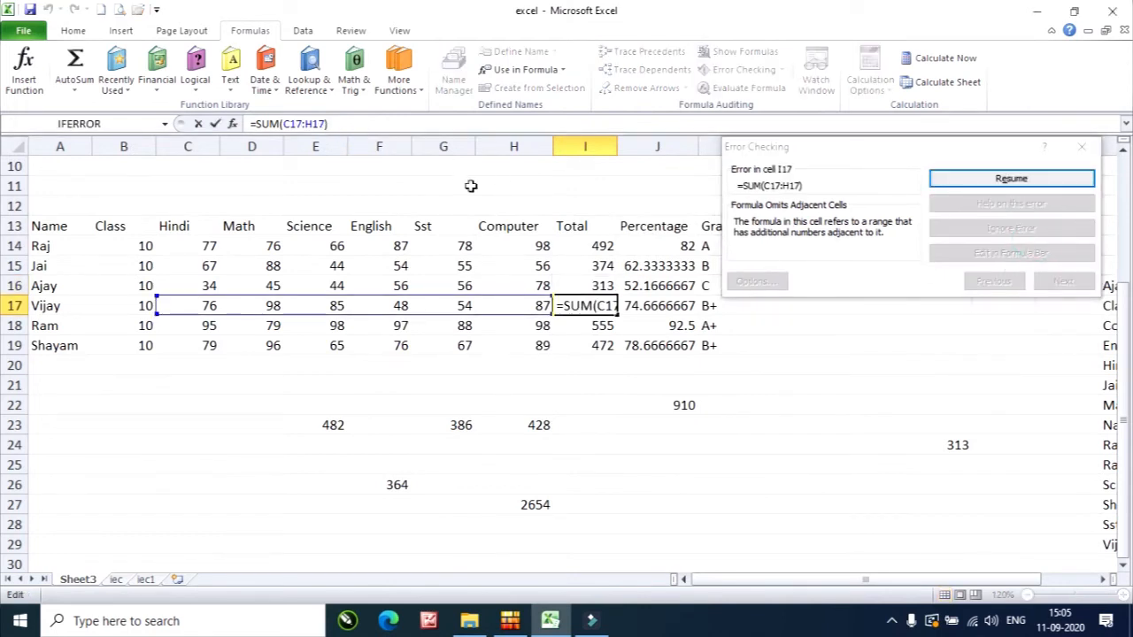
{"action": "key", "text": "Return"}
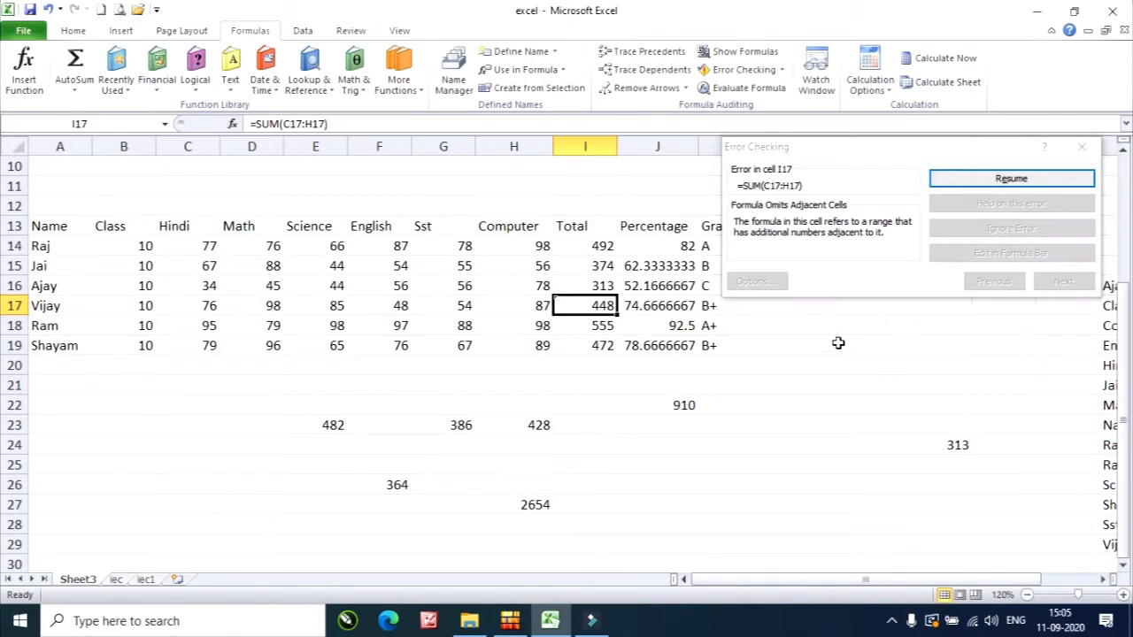
{"action": "left_click", "coordinate": [1012, 180]}
{"action": "left_click", "coordinate": [1081, 147]}
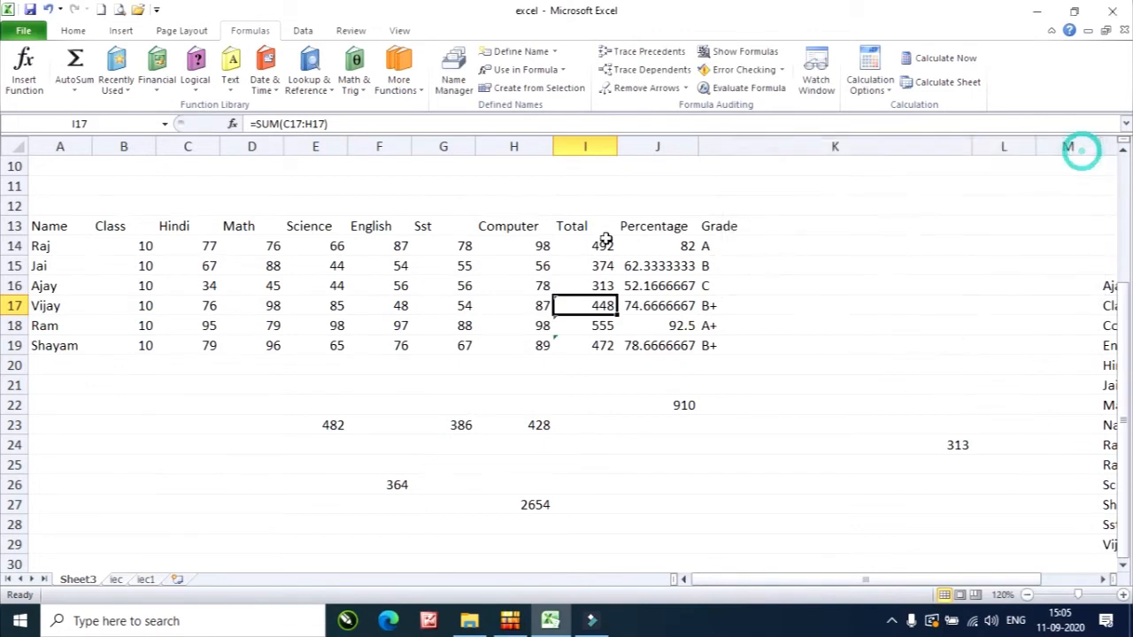
Review the updated total formula in I14, and undo the error-checking changes to the Total column
{"action": "key", "text": "Up"}
{"action": "key", "text": "Up"}
{"action": "key", "text": "Up"}
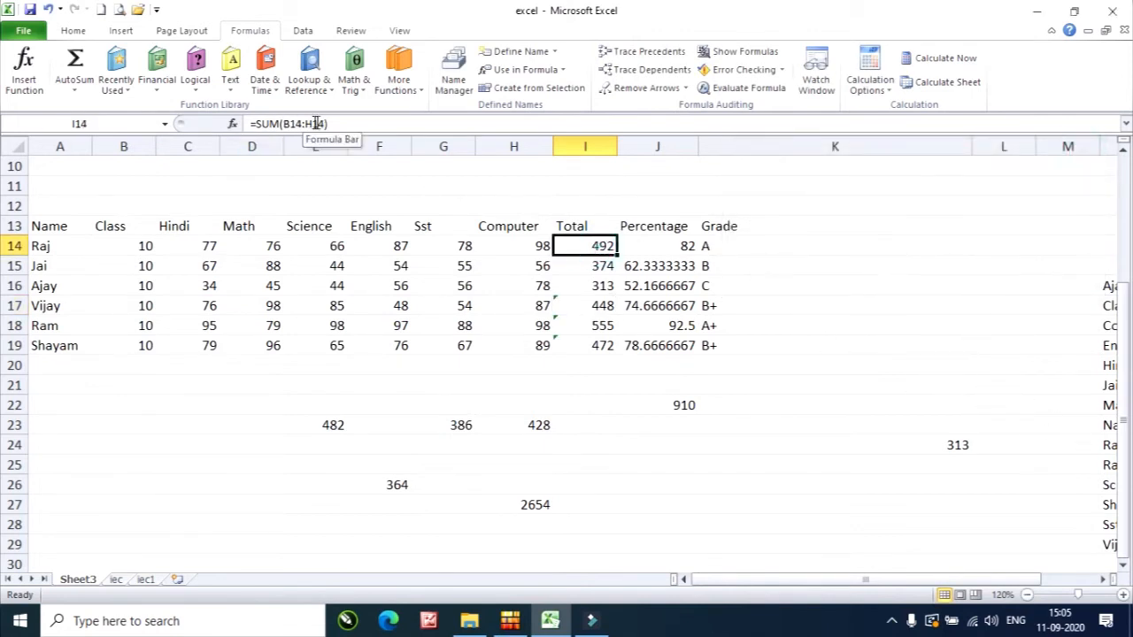
{"action": "left_click", "coordinate": [842, 483]}
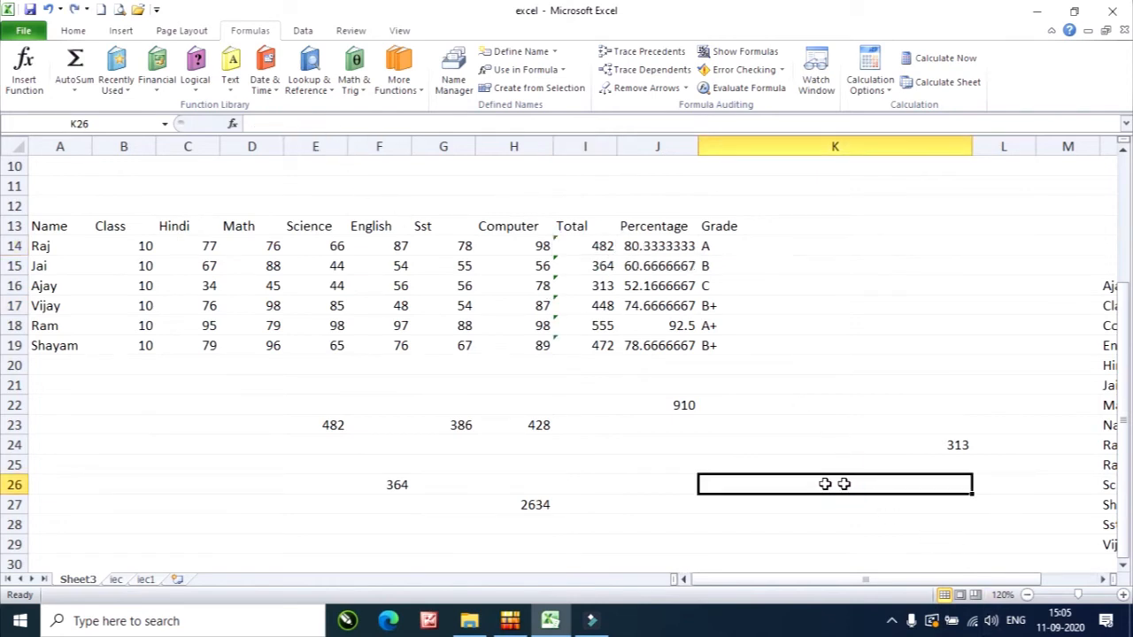
Enter the formula =a13*b16 in cell C23, multiplying the Name header by a class value
{"action": "left_click", "coordinate": [588, 423]}
{"action": "left_click_drag", "start_coordinate": [584, 246], "coordinate": [589, 345]}
{"action": "left_click", "coordinate": [214, 423]}
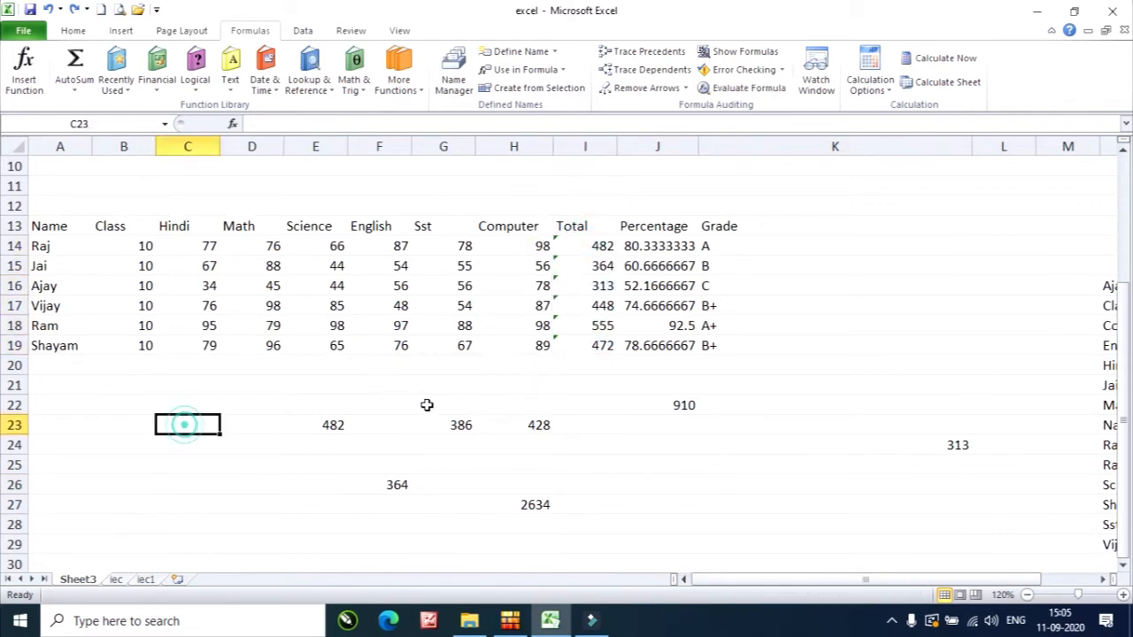
{"action": "type", "text": "="}
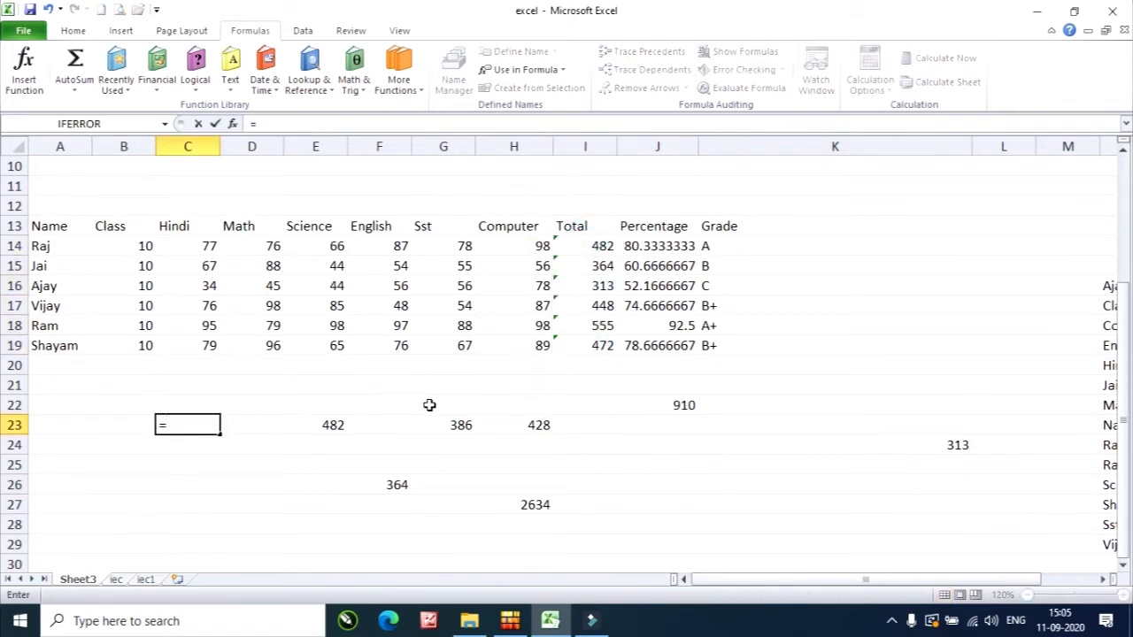
{"action": "type", "text": "a"}
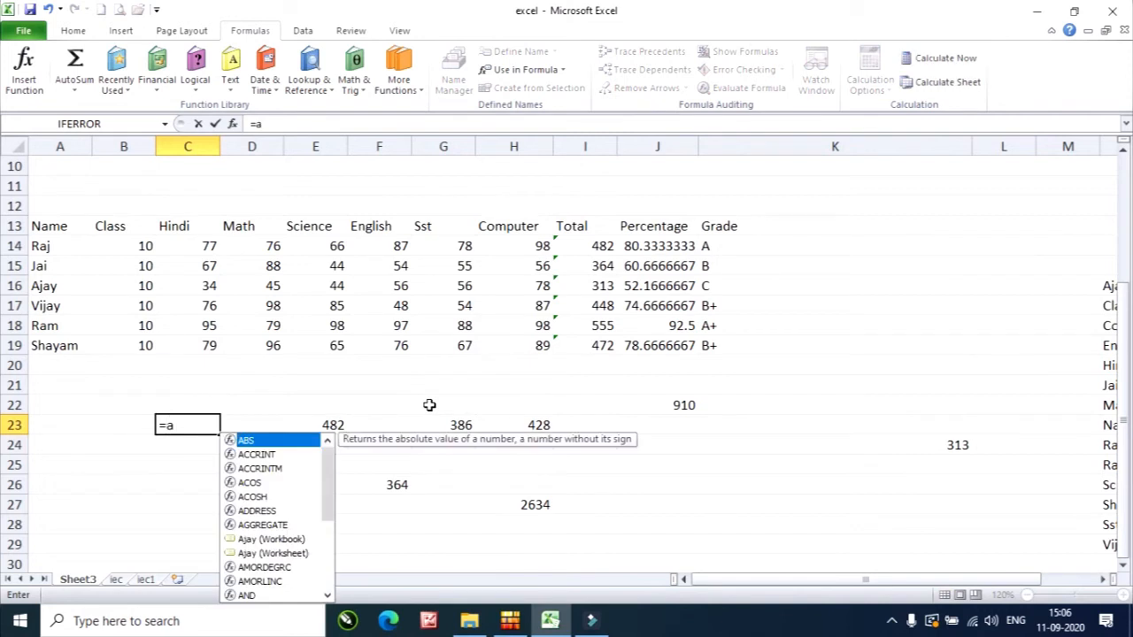
{"action": "type", "text": "13"}
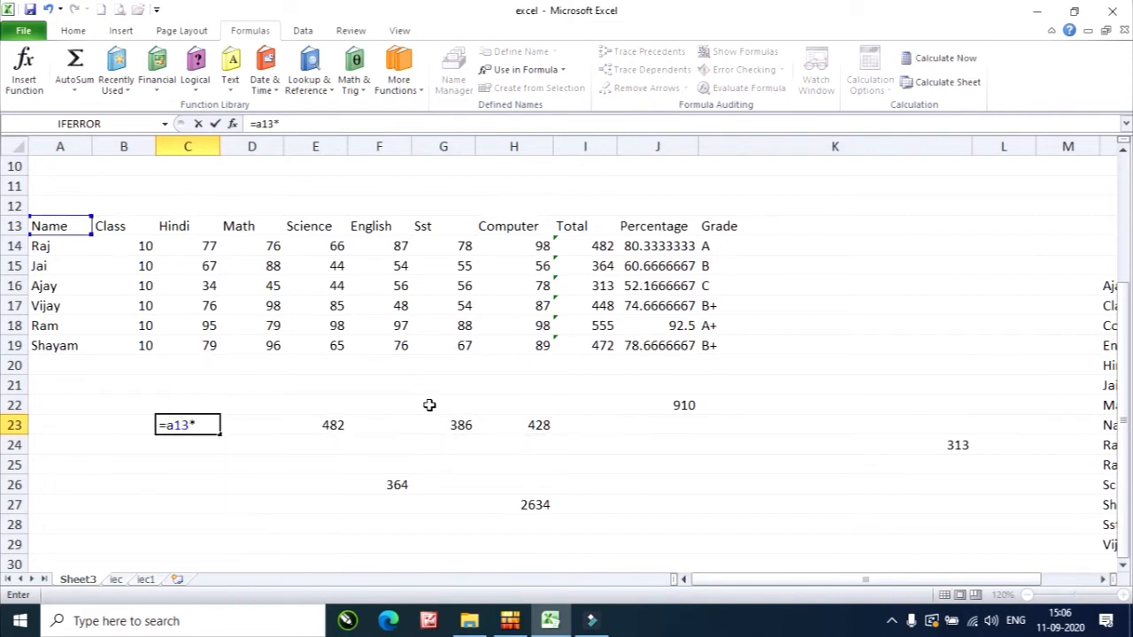
{"action": "type", "text": "*b16"}
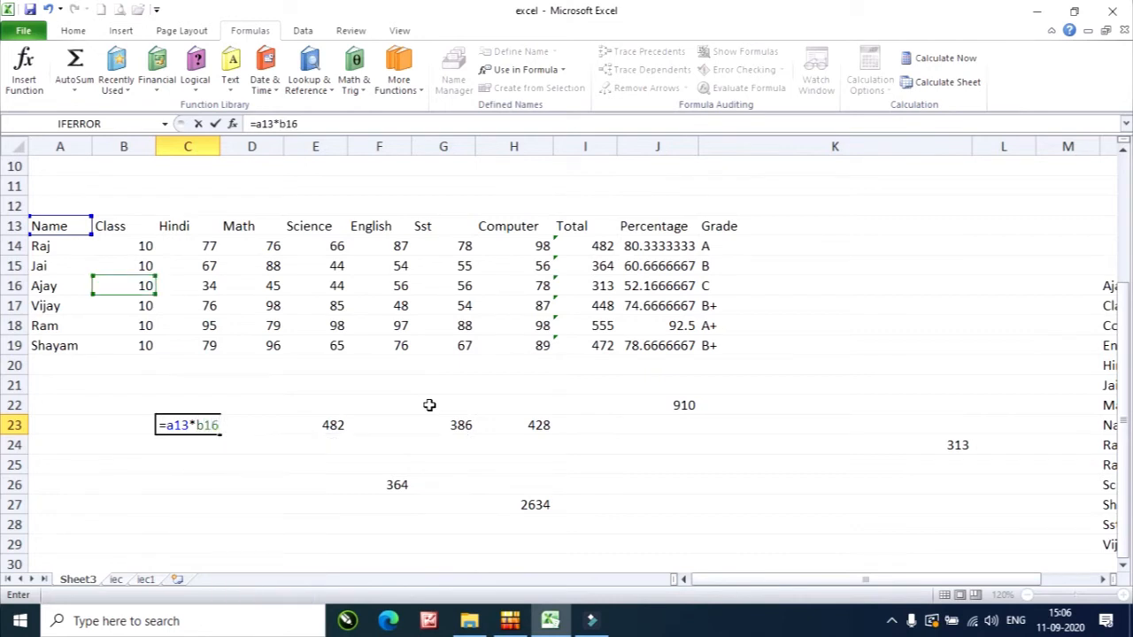
{"action": "key", "text": "Return"}
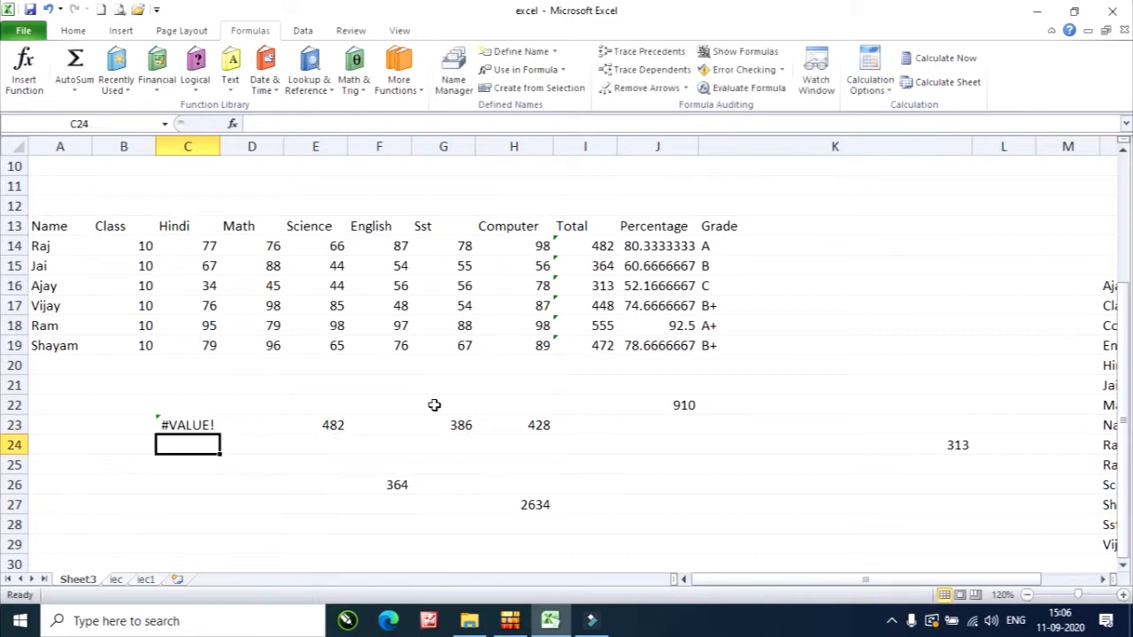
Run error checking on C23, evaluate its calculation steps to the end, and close the check
{"action": "left_click", "coordinate": [190, 427]}
{"action": "left_click", "coordinate": [736, 69]}
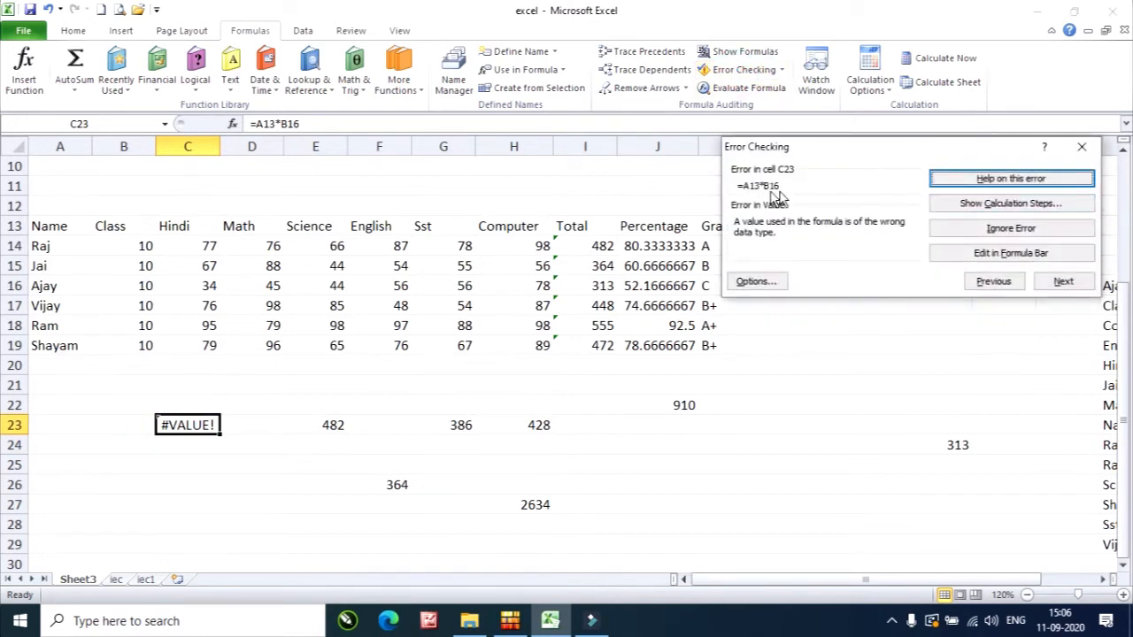
{"action": "left_click", "coordinate": [998, 205]}
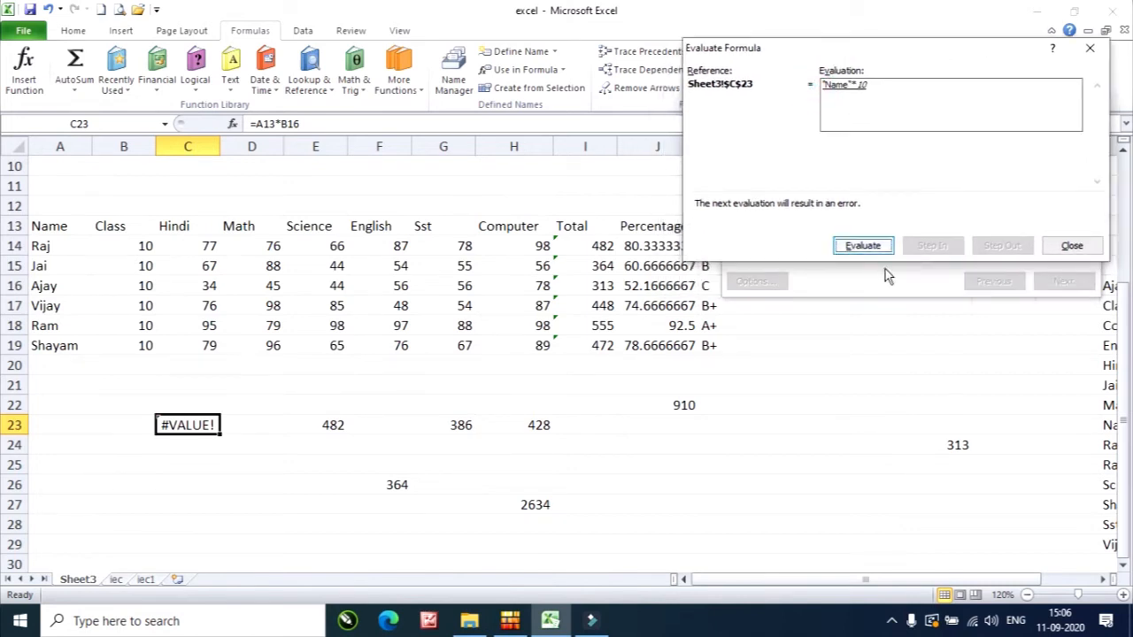
{"action": "left_click", "coordinate": [869, 249]}
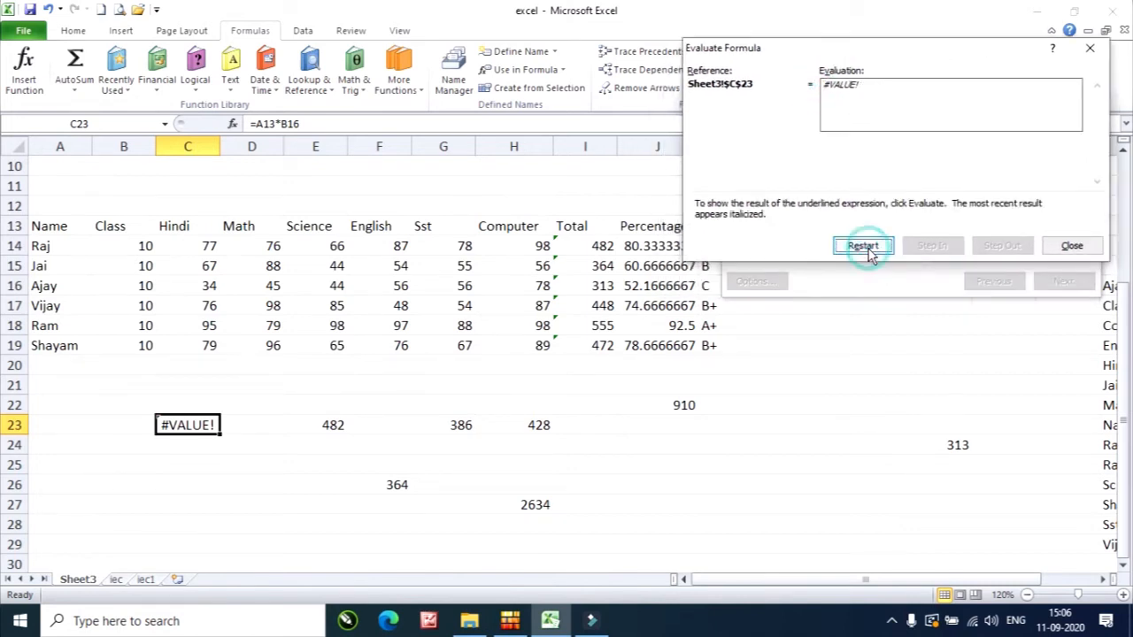
{"action": "left_click", "coordinate": [1069, 248]}
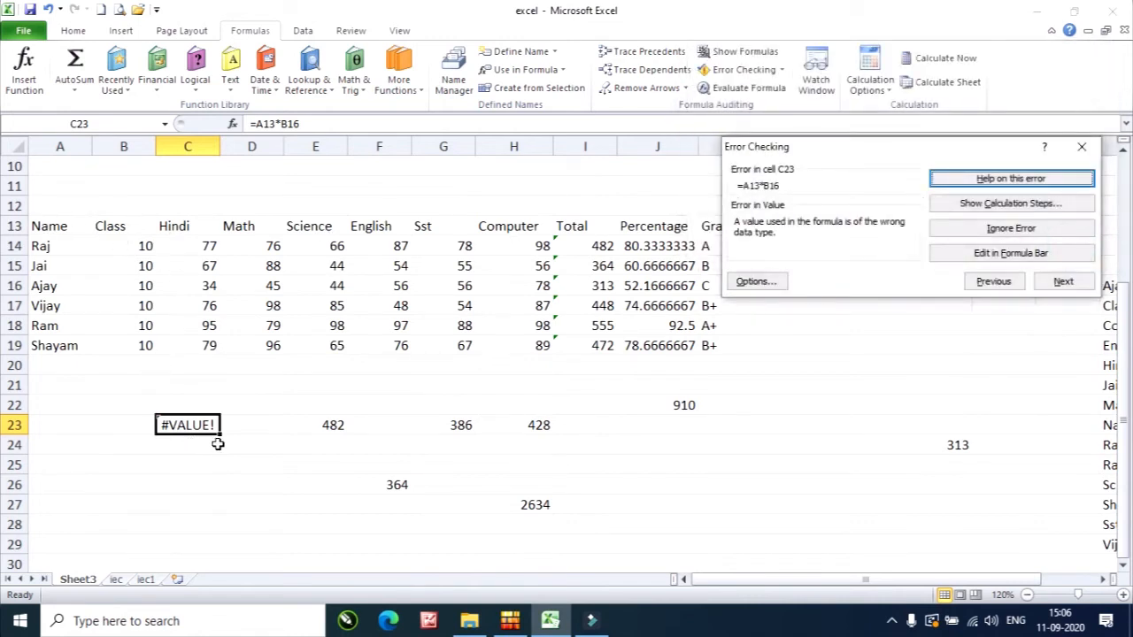
{"action": "left_click", "coordinate": [1083, 151]}
{"action": "left_click", "coordinate": [251, 404]}
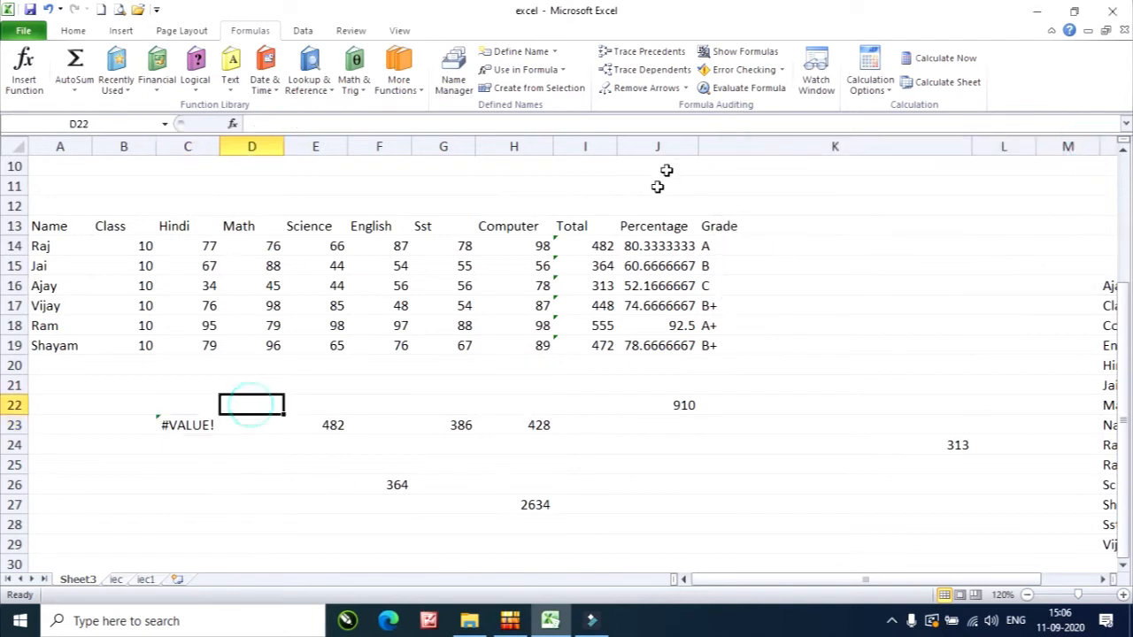
Evaluate the percentage formula in J14 step by step through to its result, and close the evaluation
{"action": "left_click", "coordinate": [686, 248]}
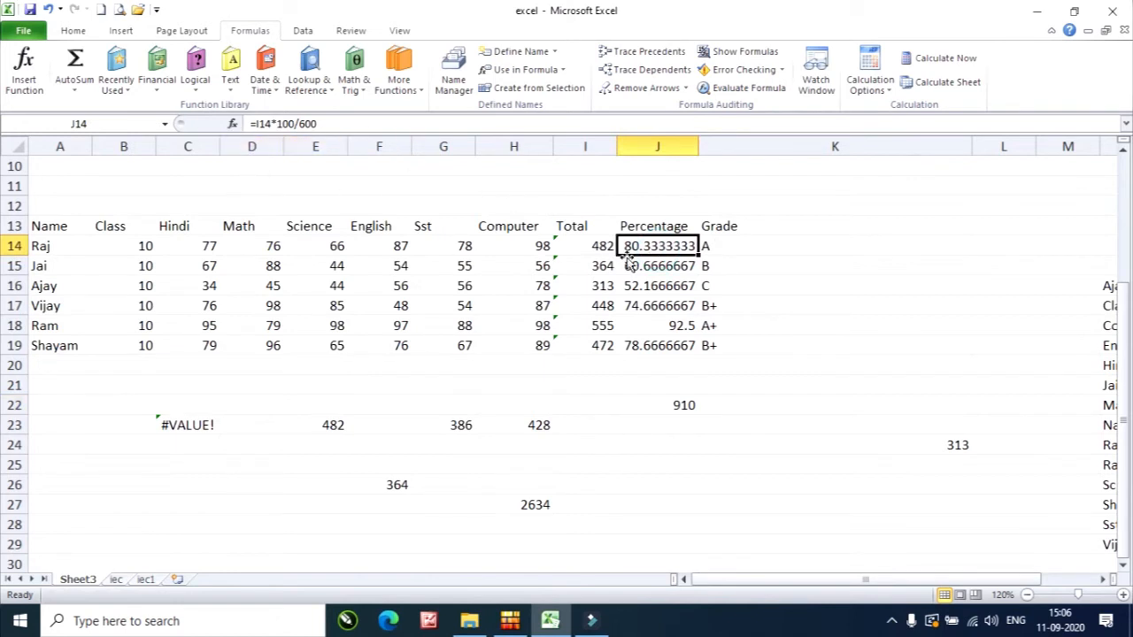
{"action": "left_click", "coordinate": [743, 87]}
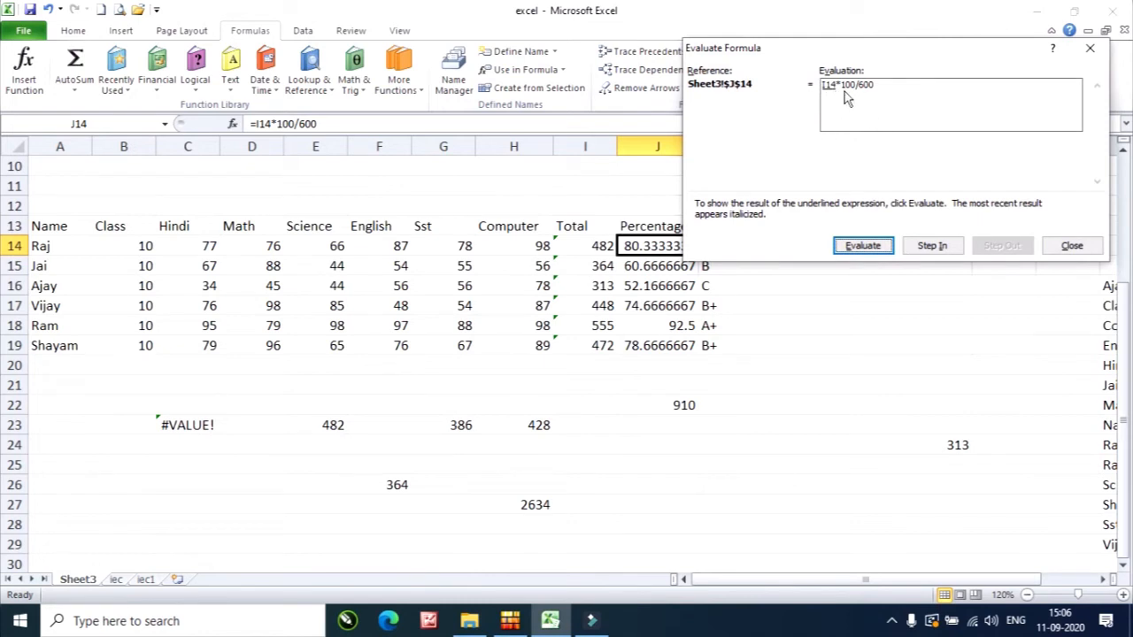
{"action": "left_click", "coordinate": [864, 246]}
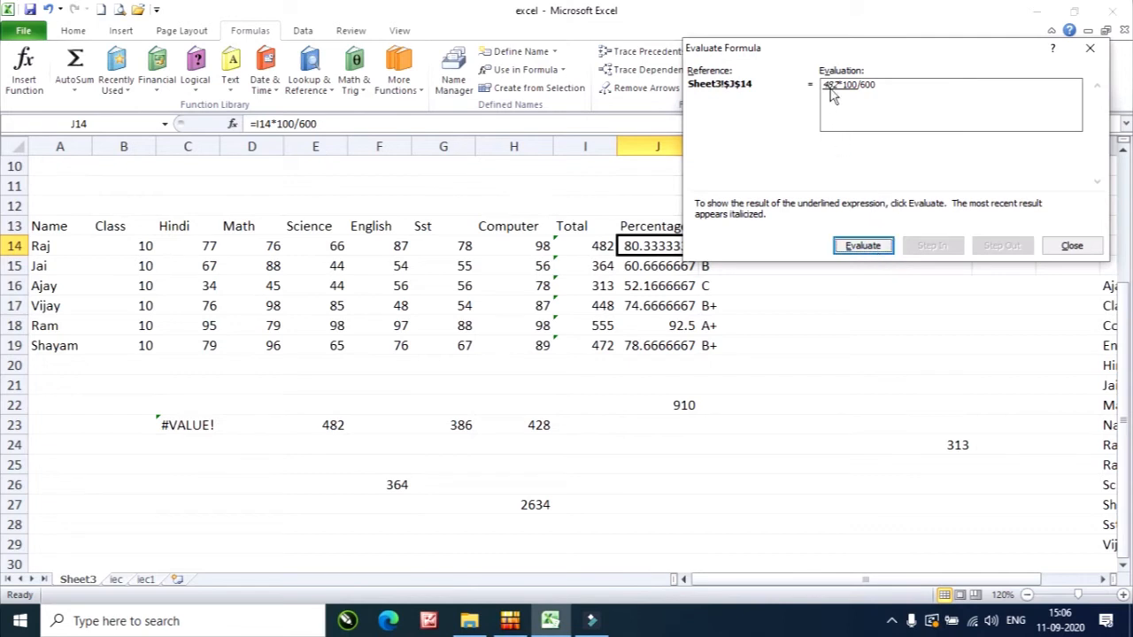
{"action": "left_click", "coordinate": [864, 248]}
{"action": "left_click", "coordinate": [872, 252]}
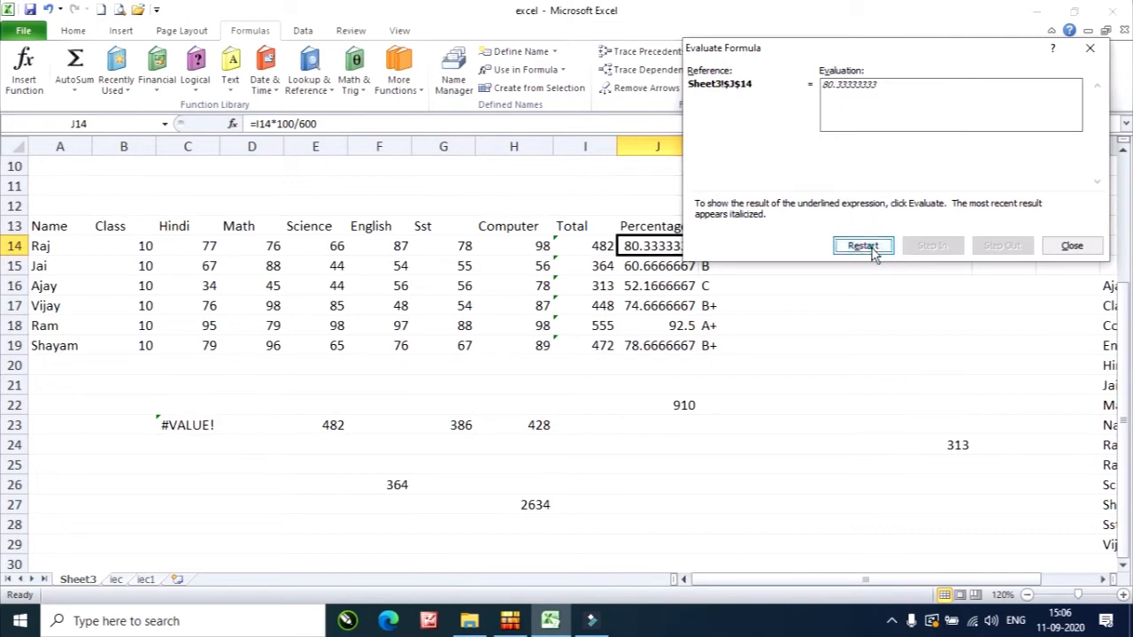
{"action": "left_click", "coordinate": [1071, 247]}
Evaluate the nested IF grade formula in K14 step by step, restart the evaluation once it finishes, and close it
{"action": "left_click", "coordinate": [748, 239]}
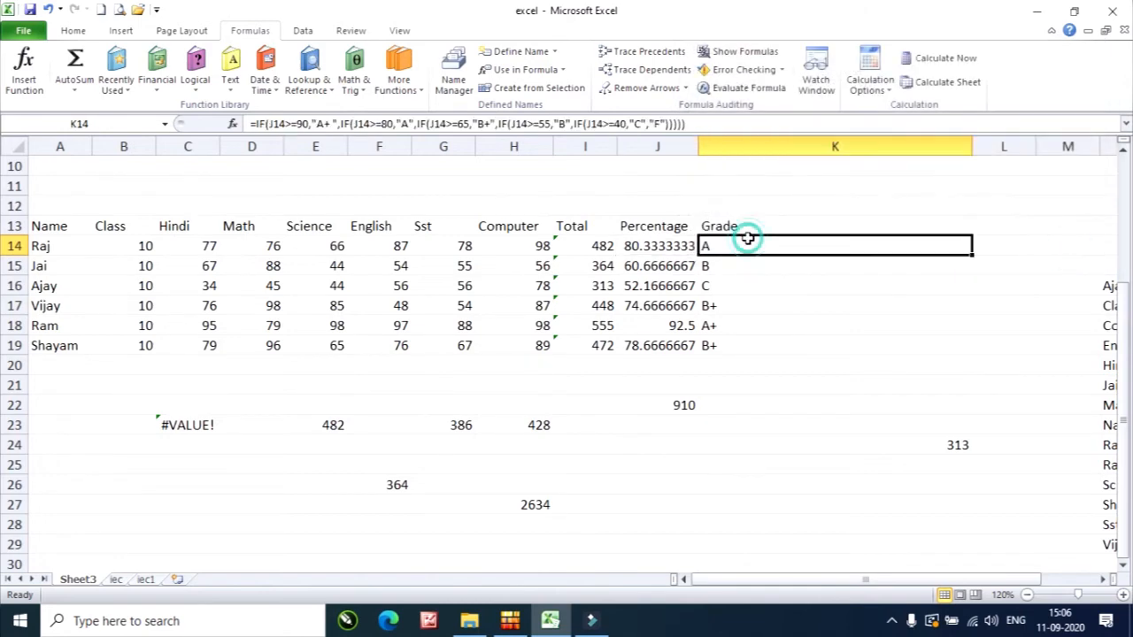
{"action": "left_click", "coordinate": [749, 88]}
{"action": "left_click_drag", "start_coordinate": [835, 45], "coordinate": [387, 394]}
{"action": "left_click_drag", "start_coordinate": [467, 399], "coordinate": [409, 248]}
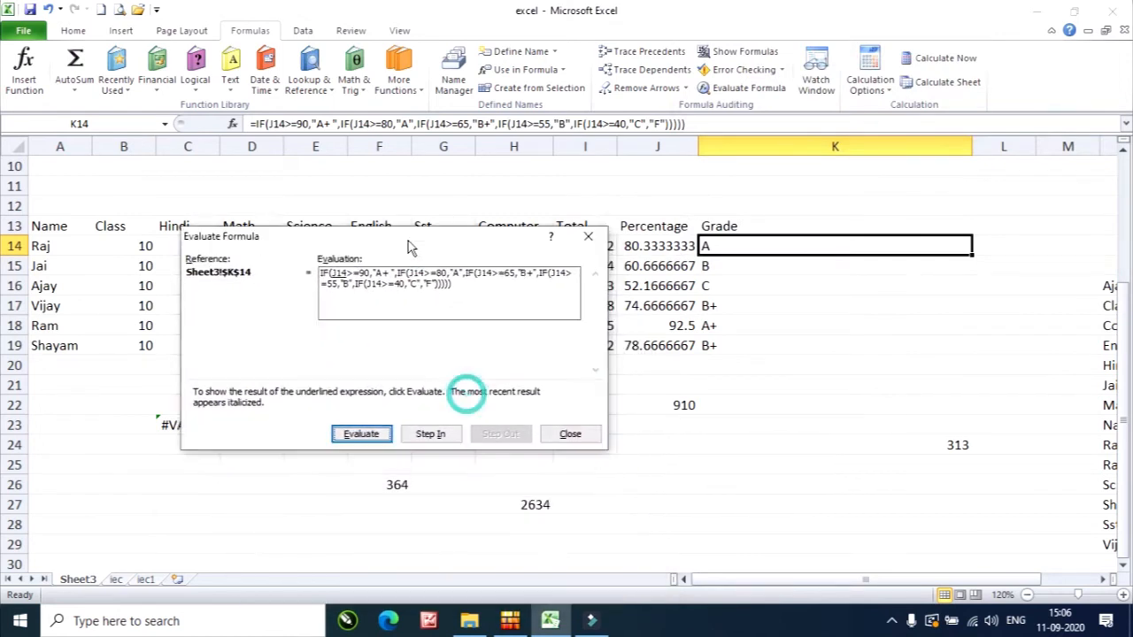
{"action": "left_click", "coordinate": [362, 434]}
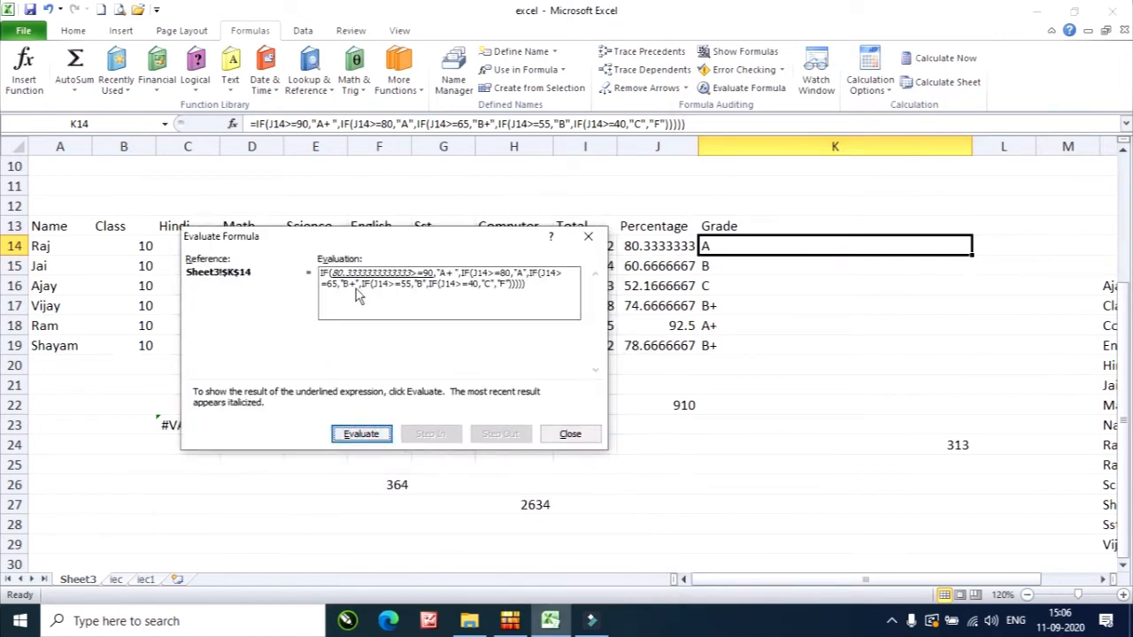
{"action": "left_click", "coordinate": [367, 435]}
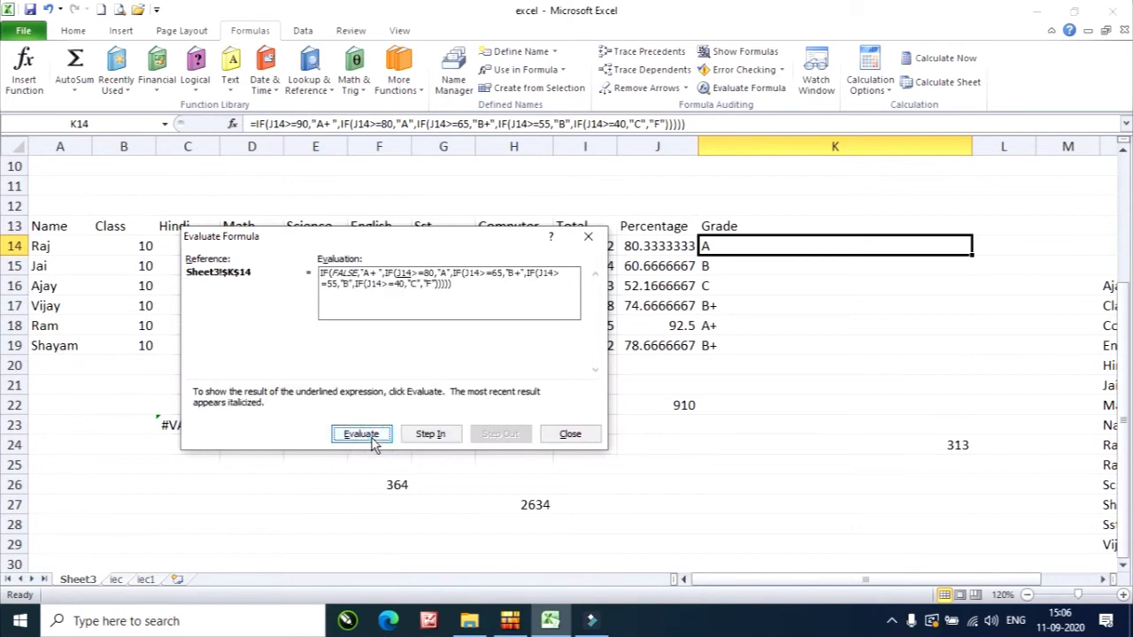
{"action": "left_click", "coordinate": [370, 436]}
{"action": "left_click", "coordinate": [371, 439]}
{"action": "left_click", "coordinate": [370, 440]}
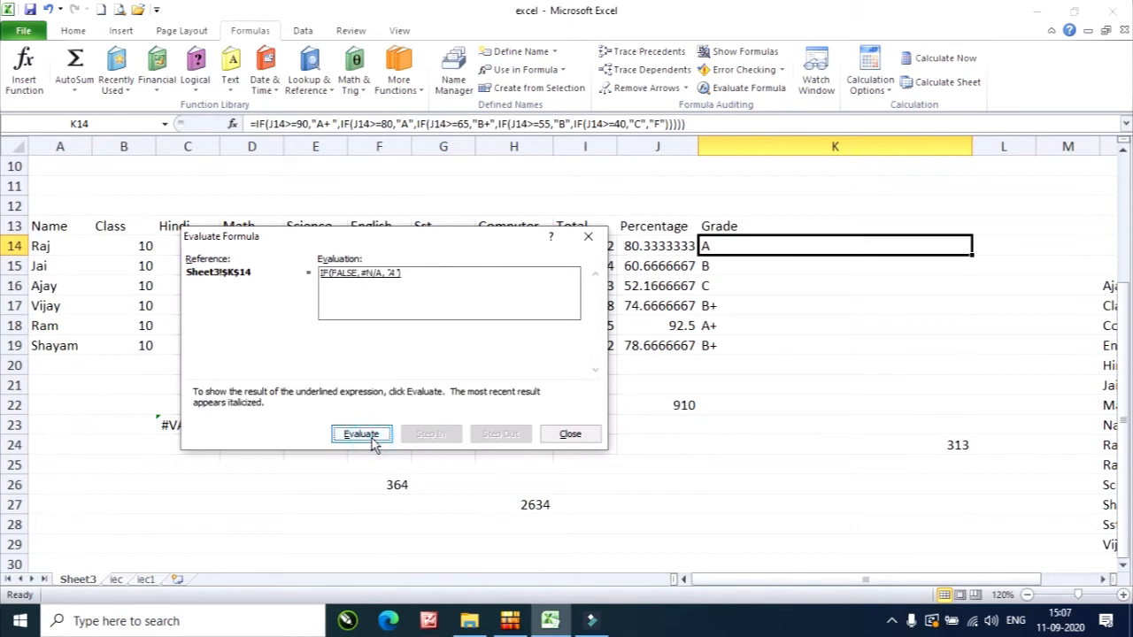
{"action": "left_click", "coordinate": [372, 440]}
{"action": "left_click", "coordinate": [372, 440]}
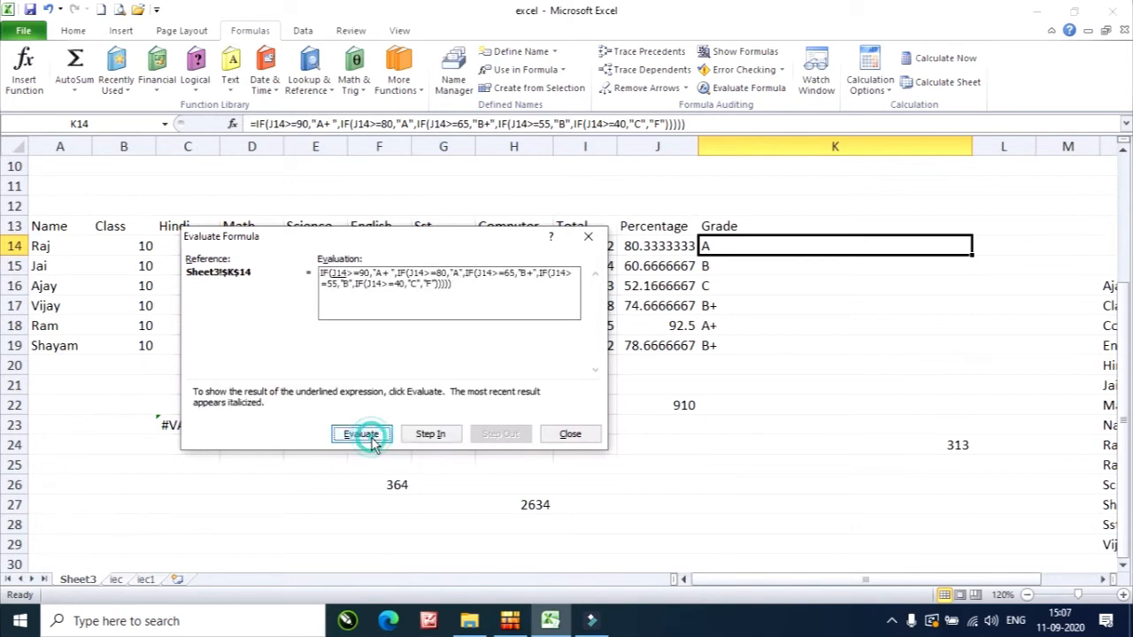
{"action": "left_click", "coordinate": [589, 434]}
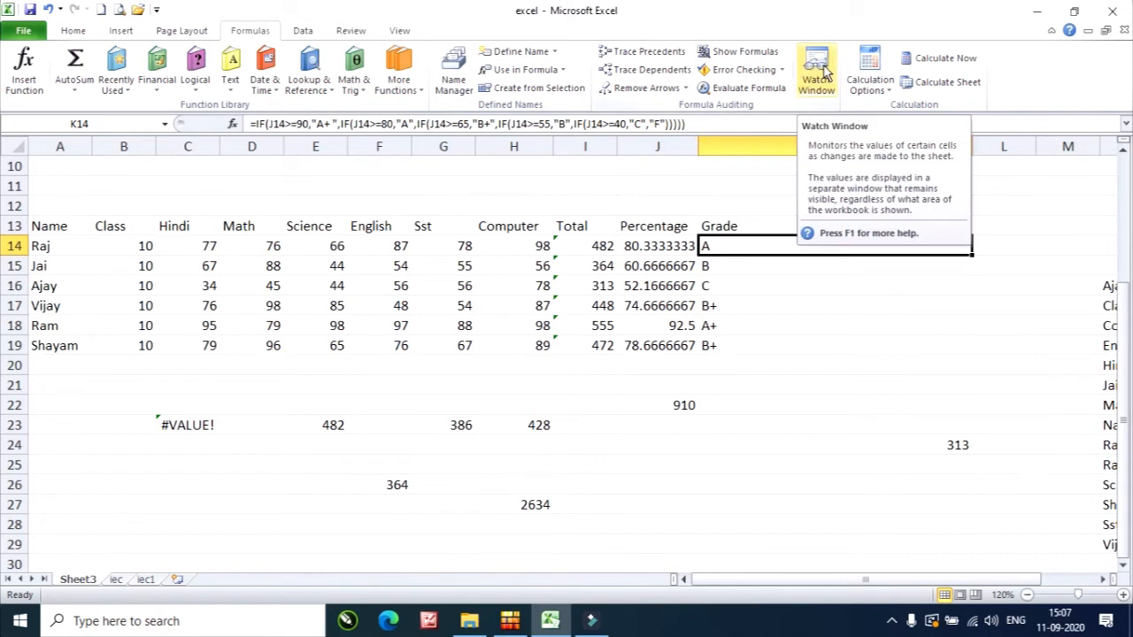
{"action": "left_click", "coordinate": [790, 361]}
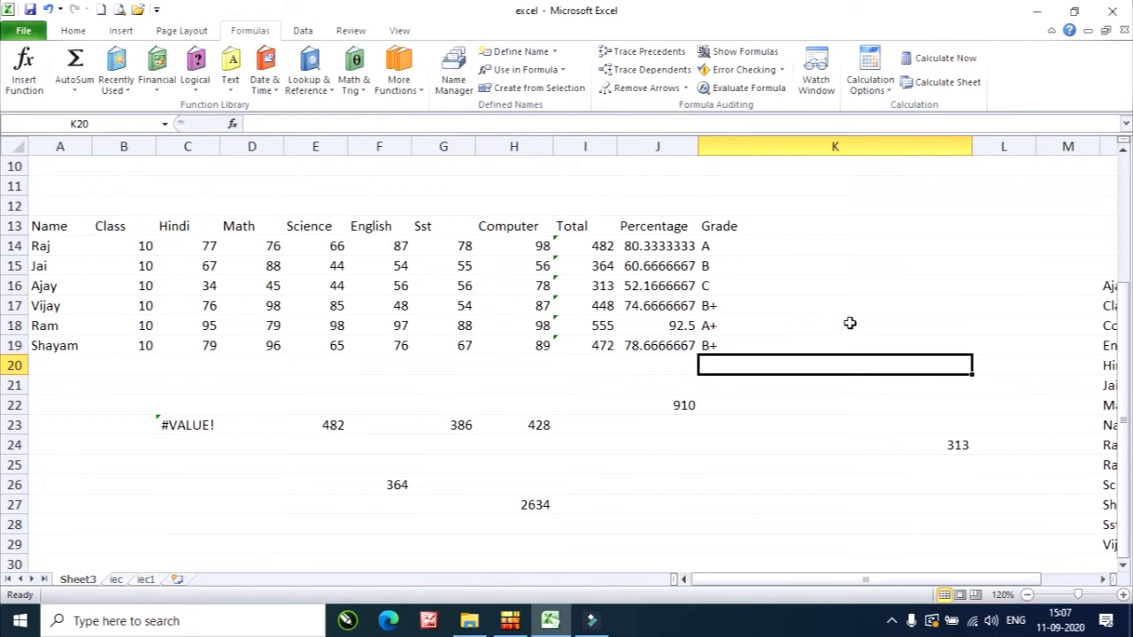
Add a watch on empty cell G153 in the Watch Window and enter "sa" in that cell
{"action": "scroll", "coordinate": [658, 427], "scroll_direction": "down", "scroll_amount": 20}
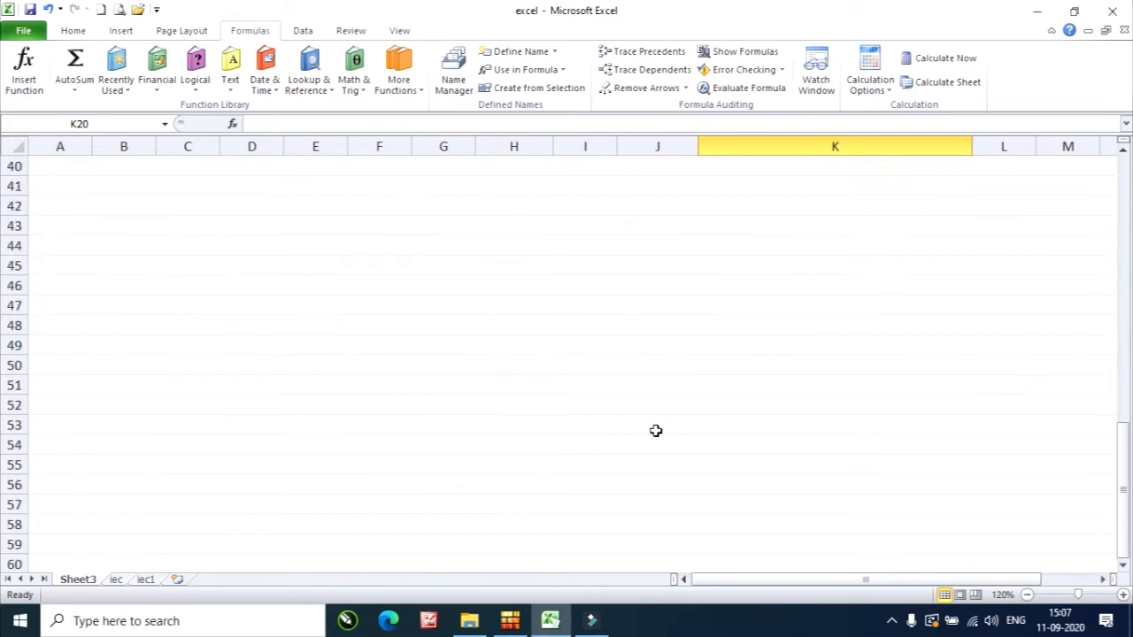
{"action": "scroll", "coordinate": [656, 431], "scroll_direction": "down", "scroll_amount": 12}
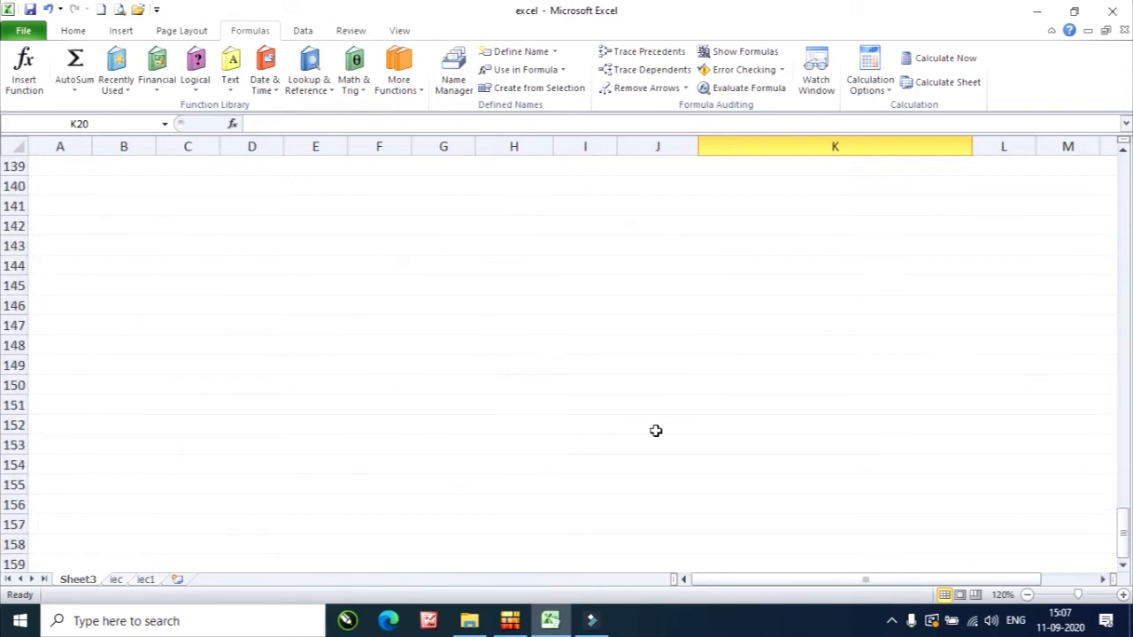
{"action": "left_click", "coordinate": [437, 445]}
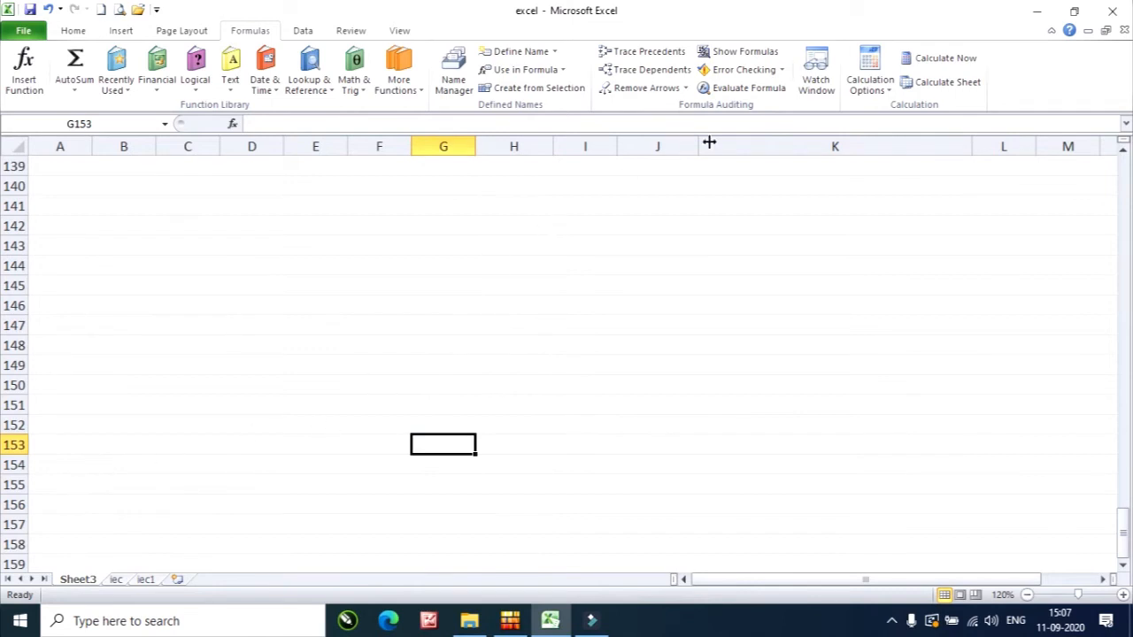
{"action": "left_click", "coordinate": [820, 85]}
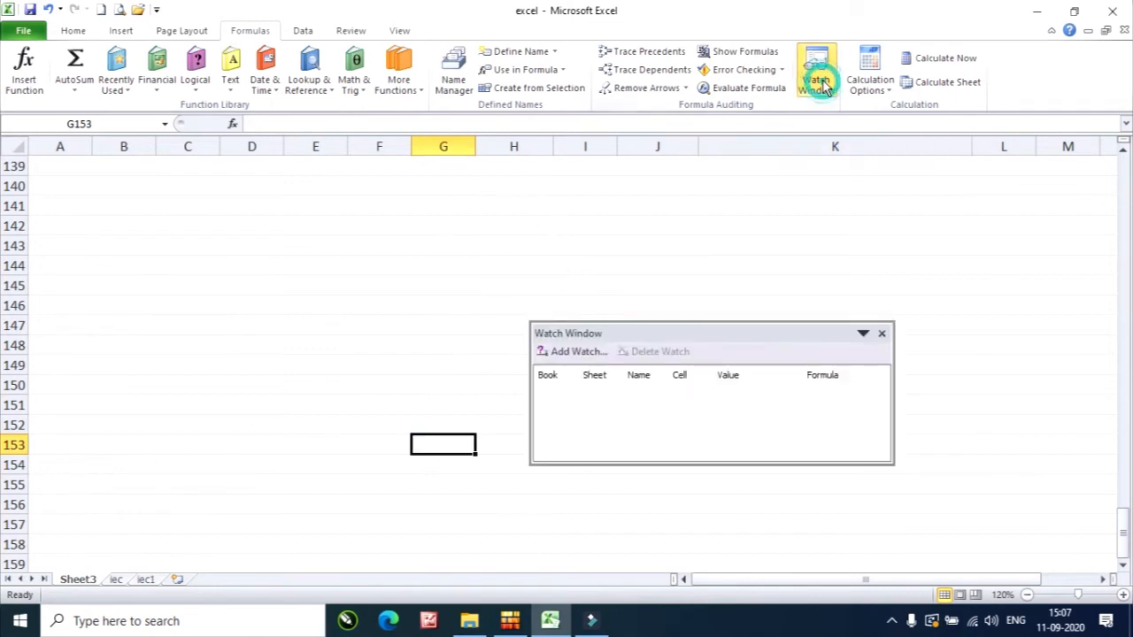
{"action": "left_click", "coordinate": [575, 354]}
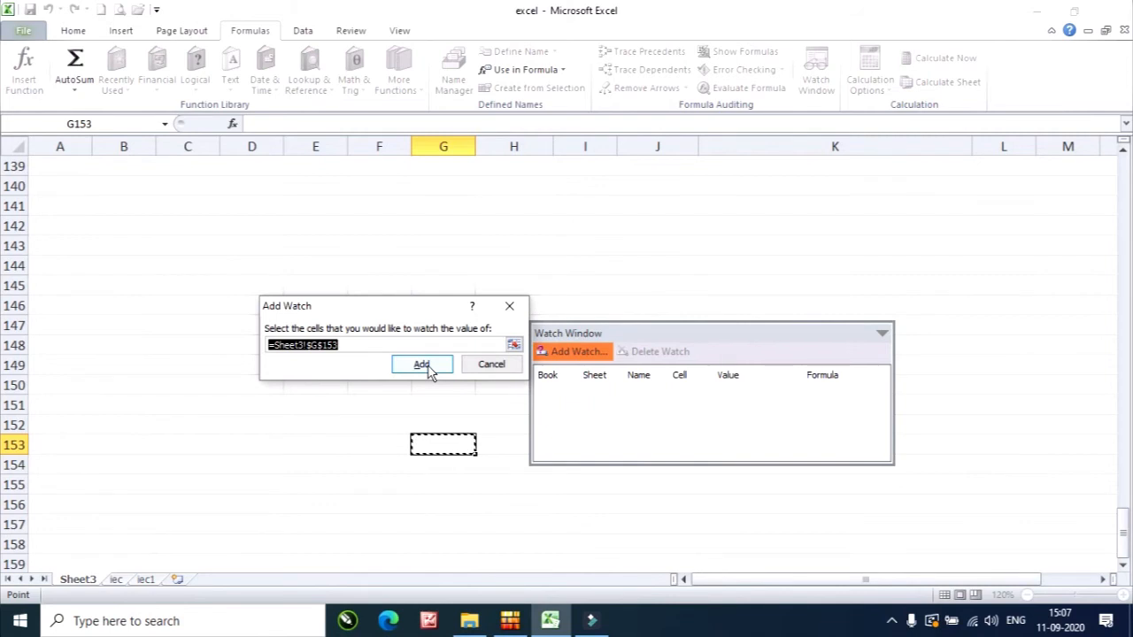
{"action": "left_click", "coordinate": [422, 364]}
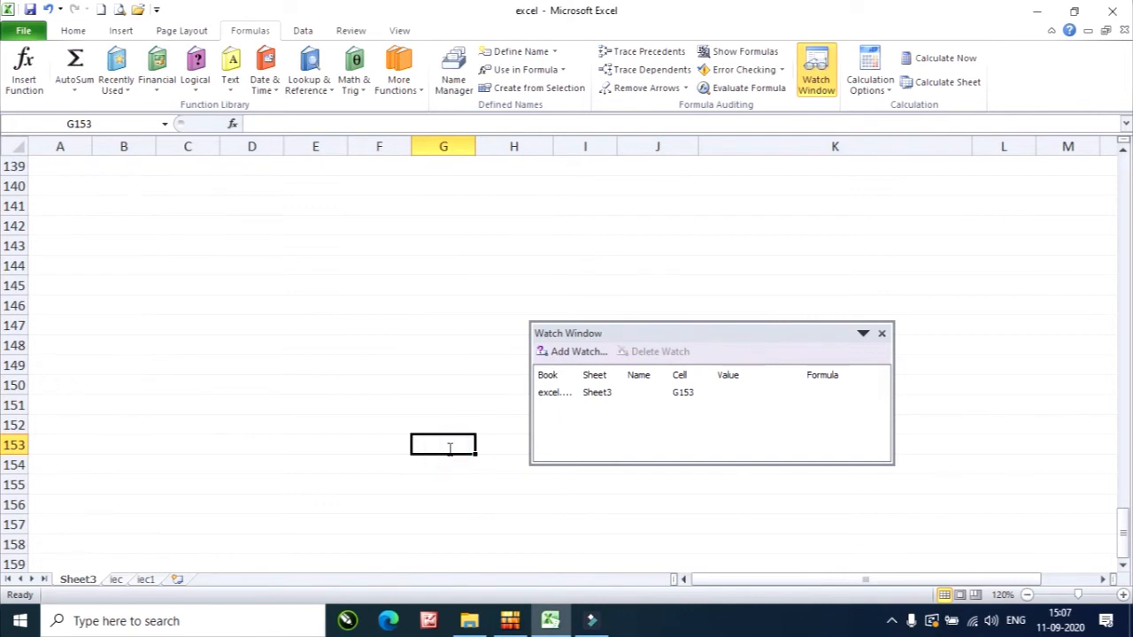
{"action": "type", "text": "sa"}
{"action": "left_click", "coordinate": [498, 470]}
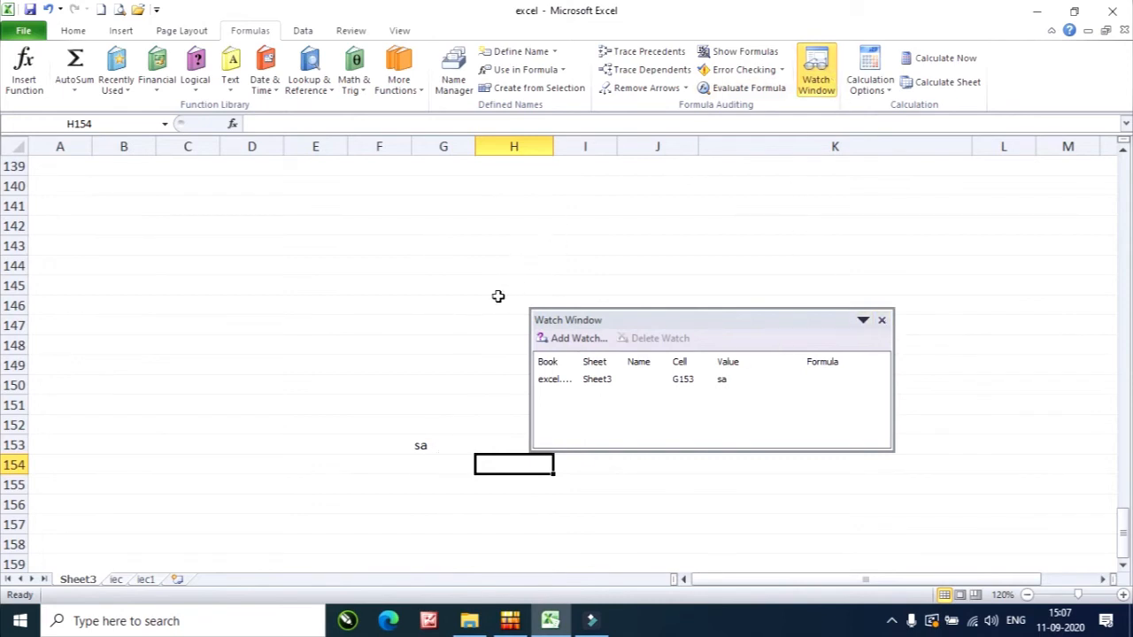
Add a second watch on cell M276 and enter "fsd" in that cell
{"action": "scroll", "coordinate": [371, 330], "scroll_direction": "down", "scroll_amount": 7}
{"action": "scroll", "coordinate": [371, 330], "scroll_direction": "down", "scroll_amount": 20}
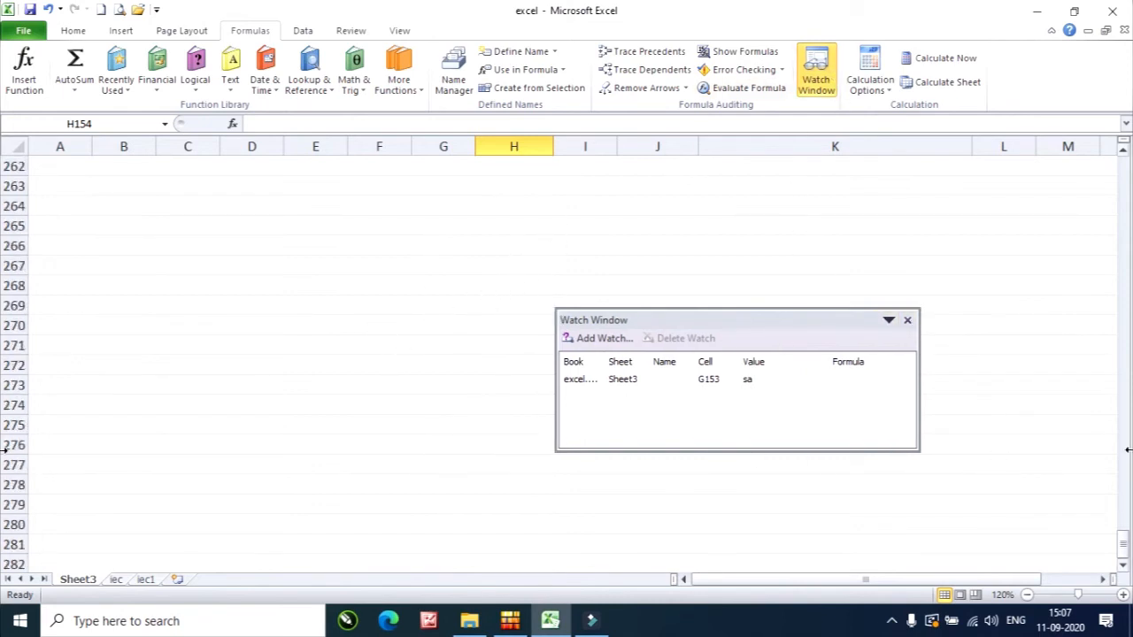
{"action": "left_click", "coordinate": [1099, 447]}
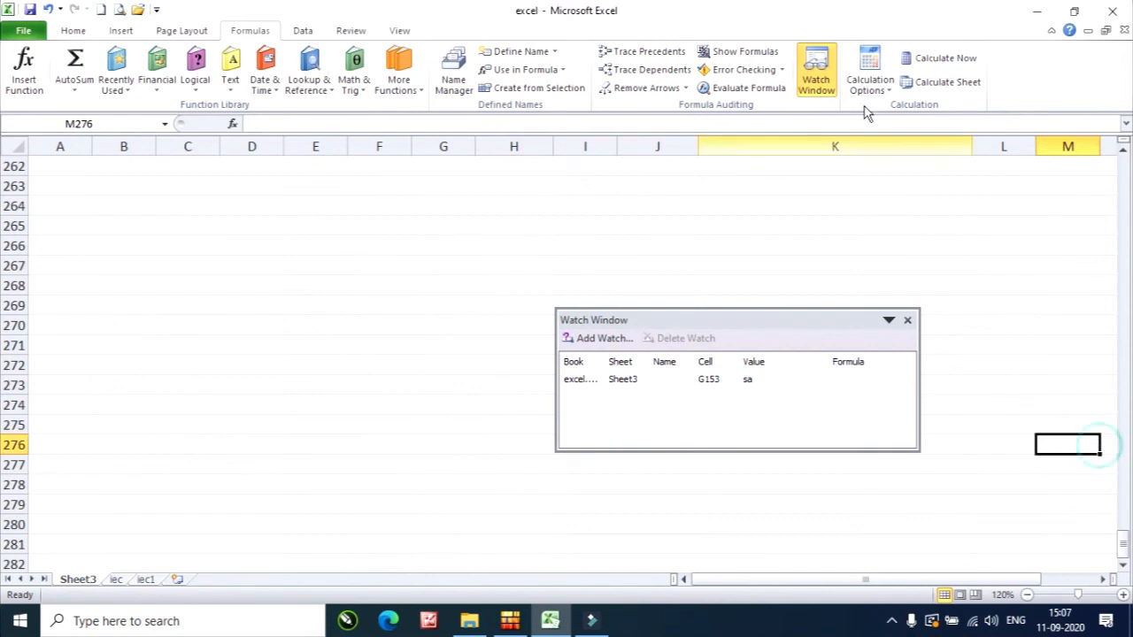
{"action": "left_click", "coordinate": [592, 341]}
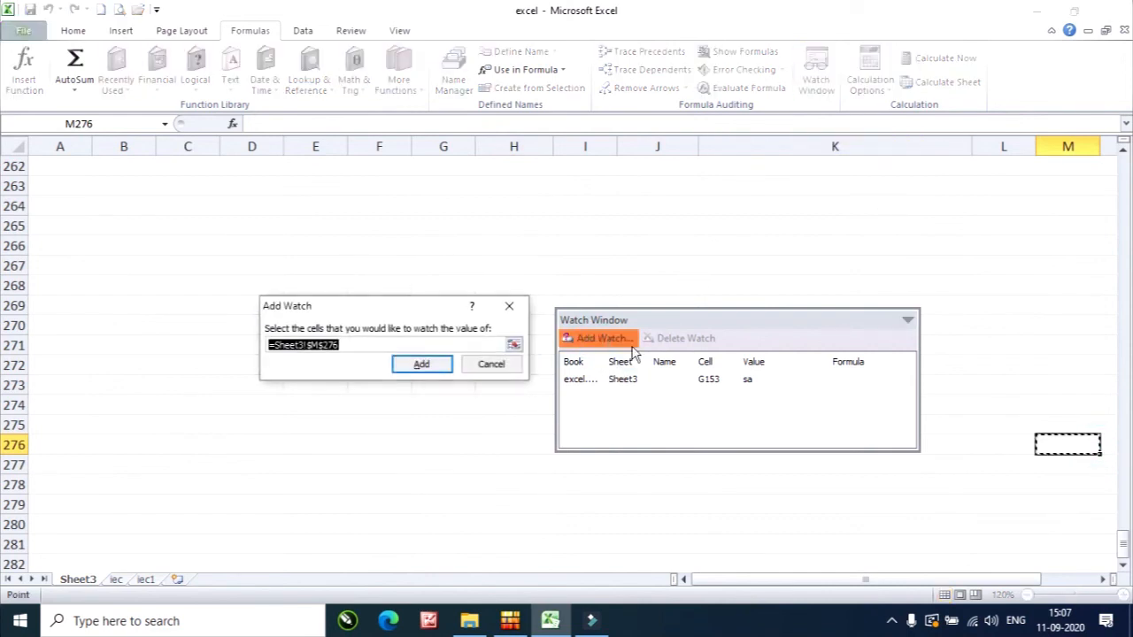
{"action": "left_click", "coordinate": [440, 368]}
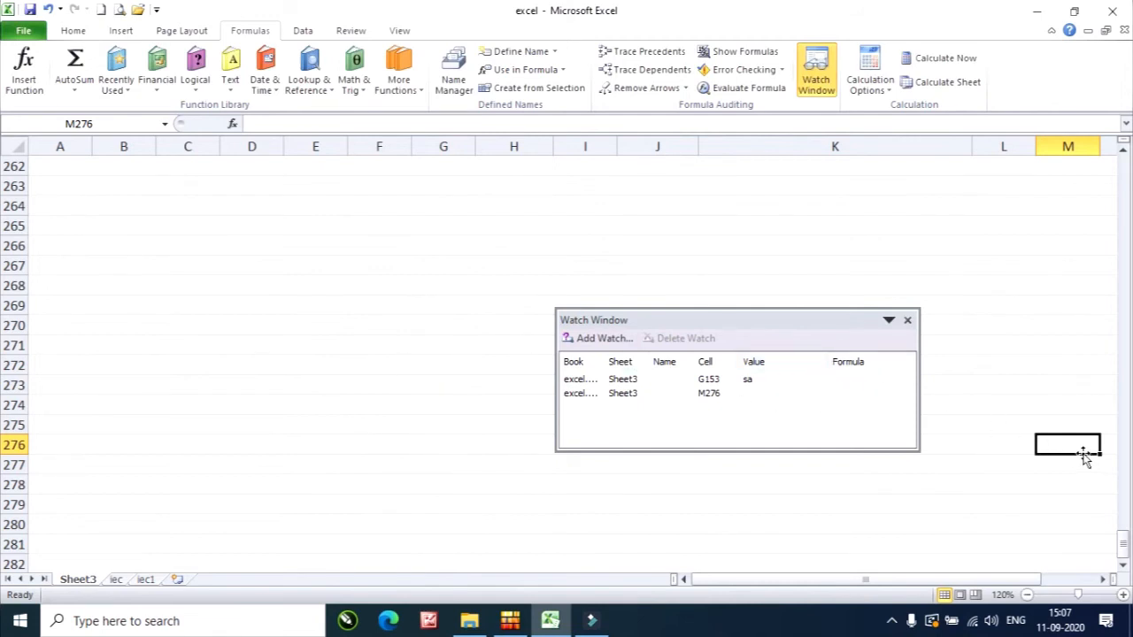
{"action": "type", "text": "fsd"}
{"action": "left_click", "coordinate": [1067, 365]}
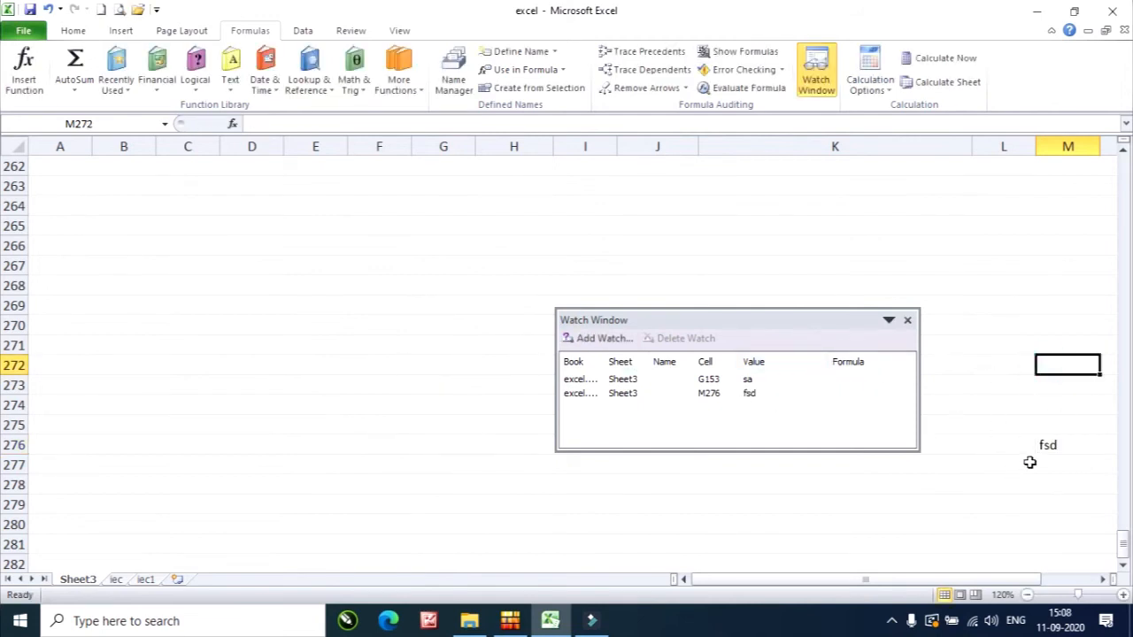
Close the Watch Window and go directly from cell M276 to cell A1
{"action": "left_click", "coordinate": [1071, 448]}
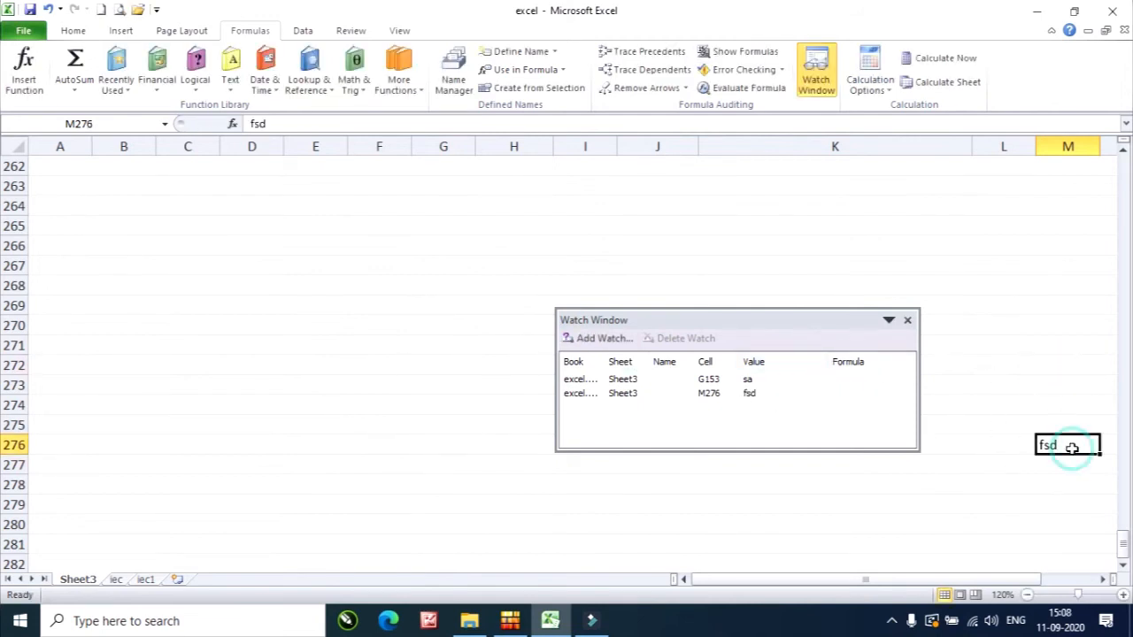
{"action": "left_click", "coordinate": [907, 320]}
{"action": "scroll", "coordinate": [485, 208], "scroll_direction": "up", "scroll_amount": 5}
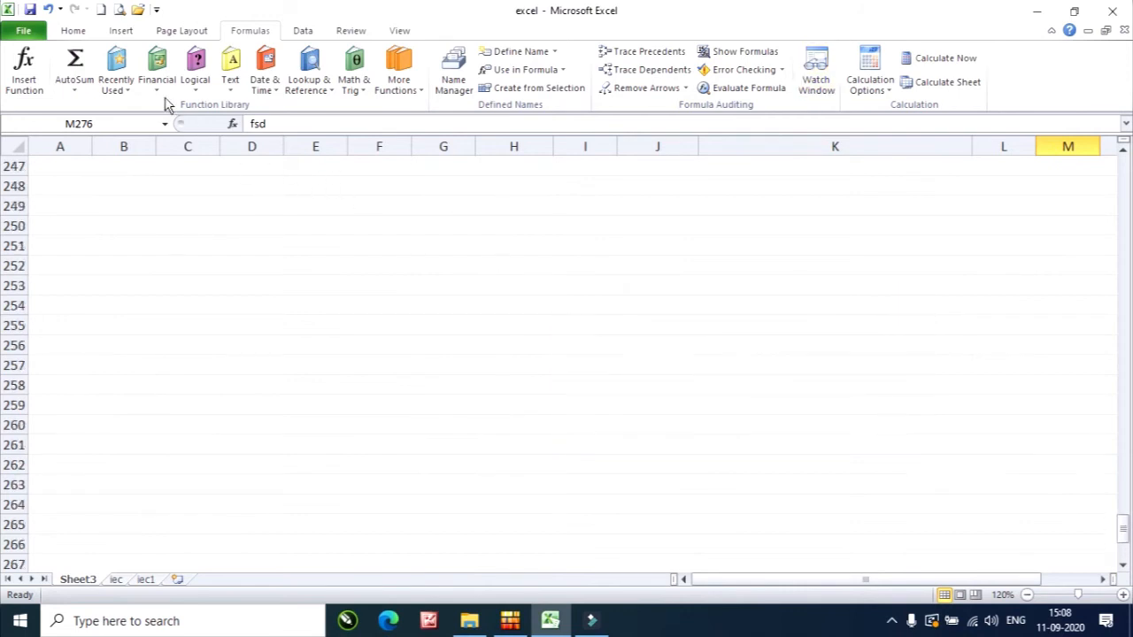
{"action": "left_click", "coordinate": [113, 125]}
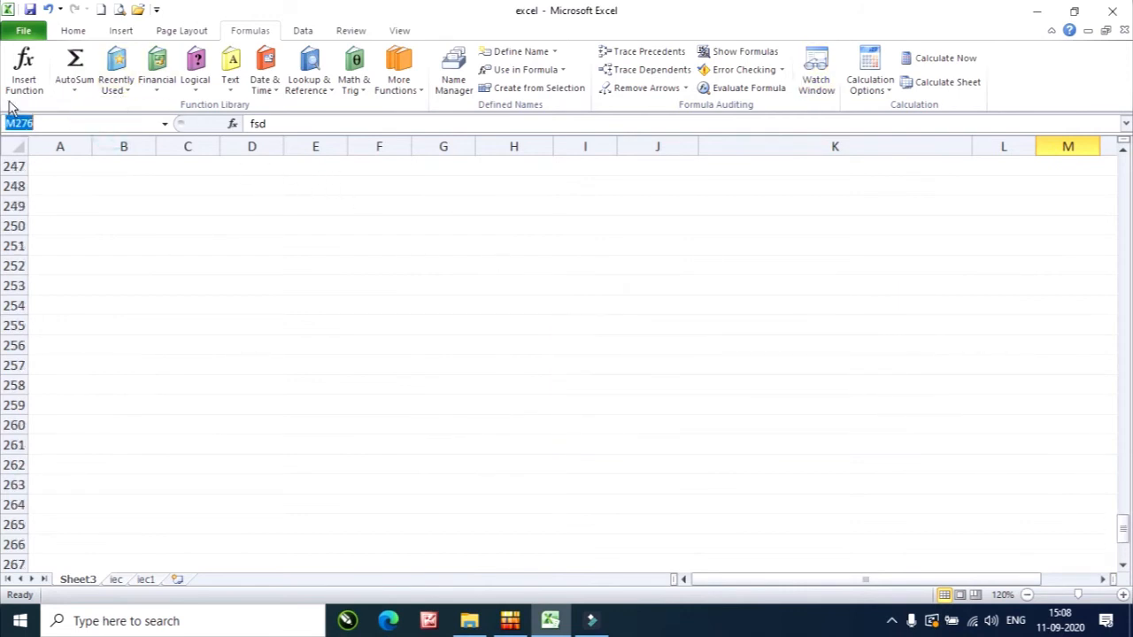
{"action": "type", "text": "a1"}
{"action": "key", "text": "Return"}
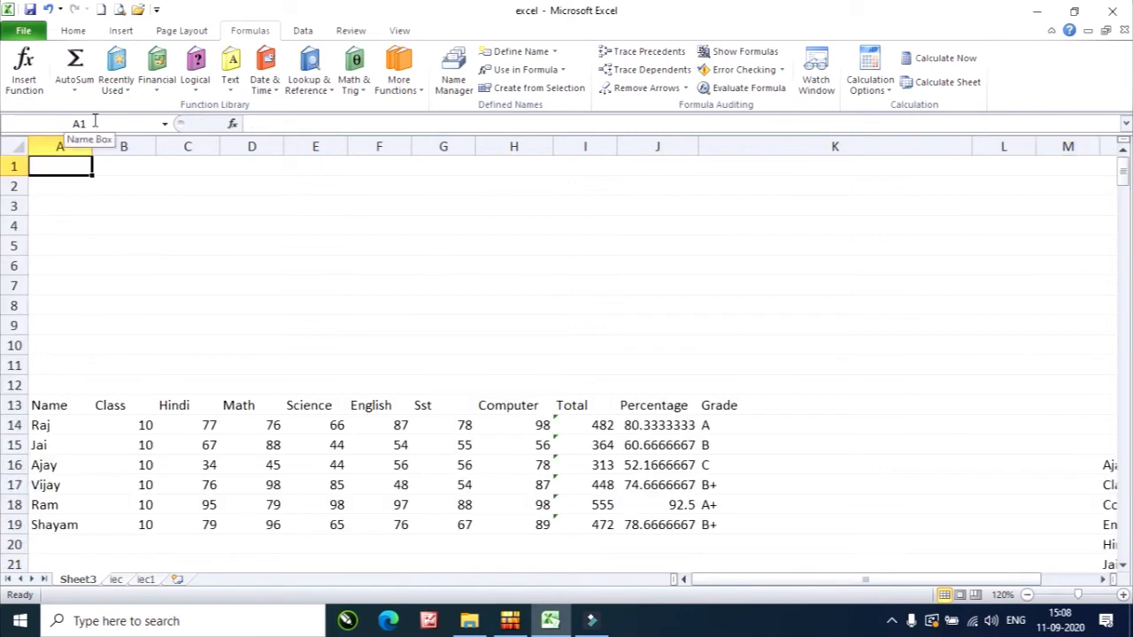
{"action": "left_click", "coordinate": [97, 124]}
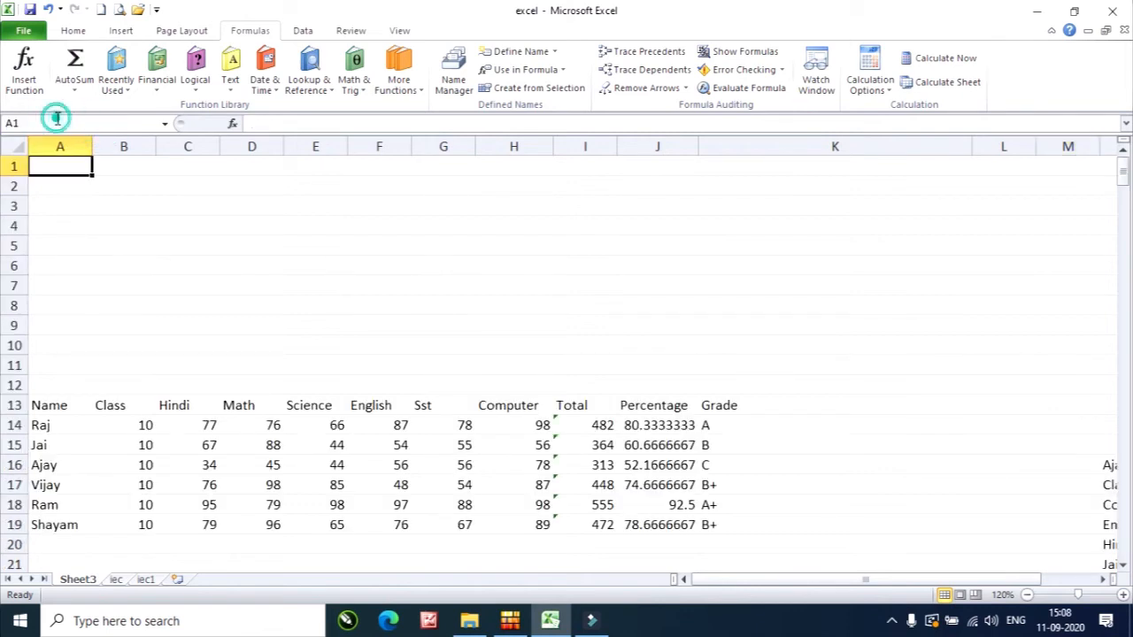
{"action": "left_click", "coordinate": [96, 185]}
{"action": "left_click", "coordinate": [96, 122]}
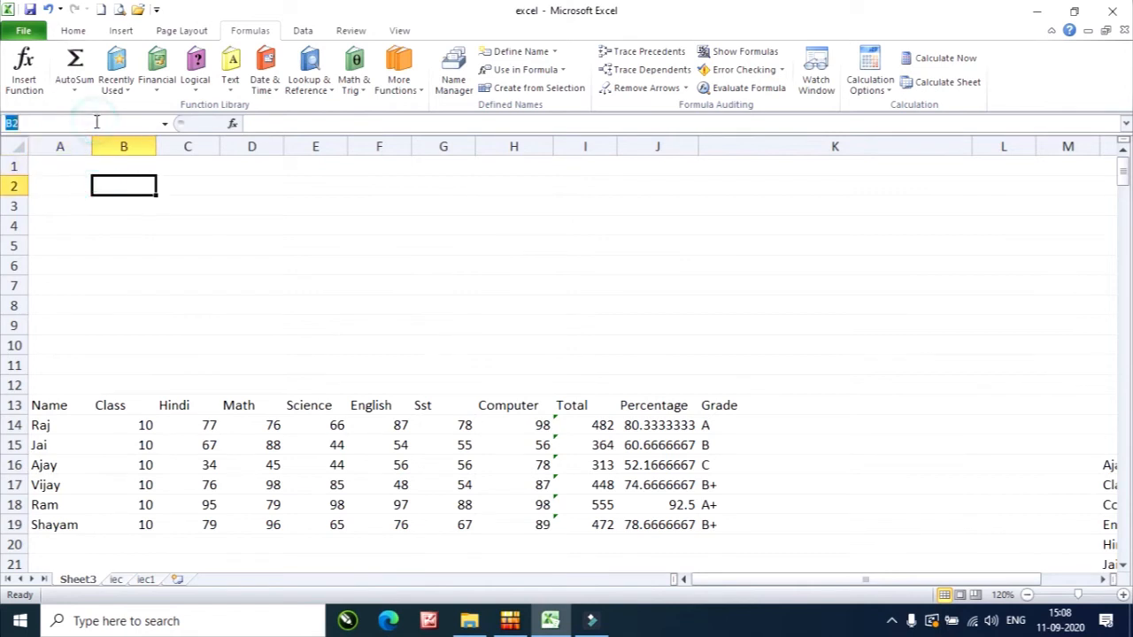
{"action": "left_click", "coordinate": [103, 205]}
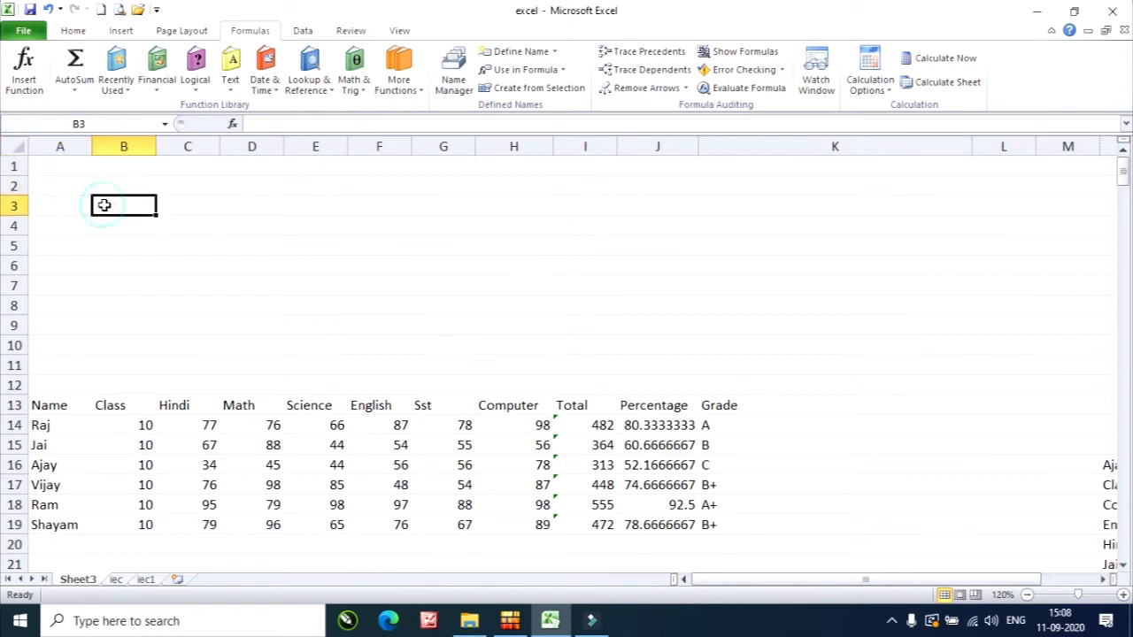
Reopen the Watch Window and use its entries to jump to the watched cells G153 and M276
{"action": "left_click", "coordinate": [815, 76]}
{"action": "left_click", "coordinate": [622, 380]}
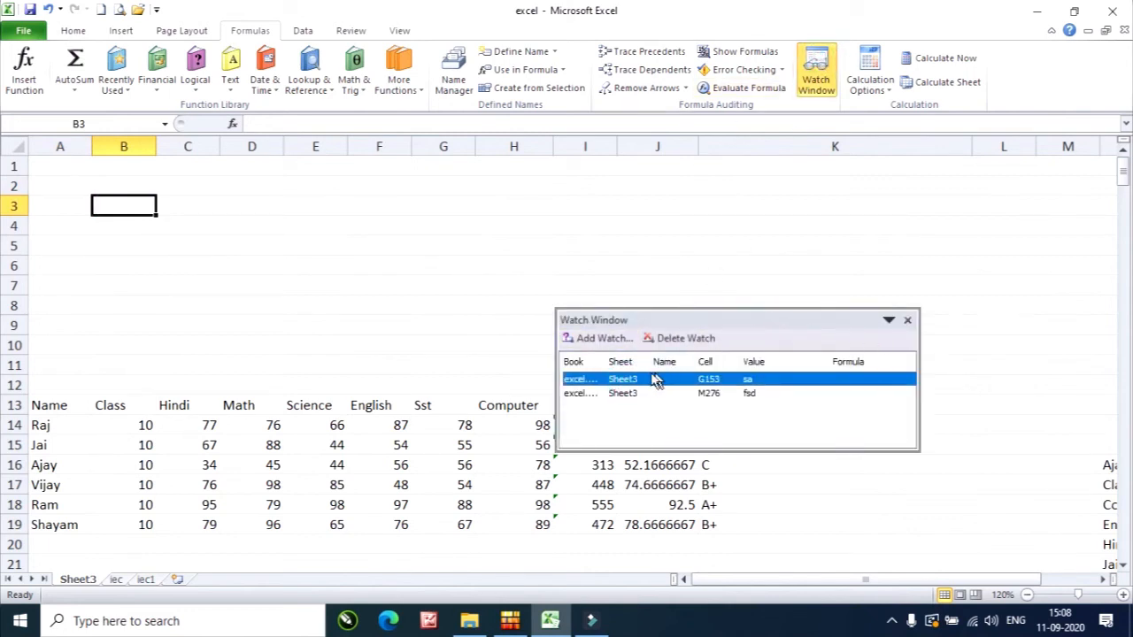
{"action": "double_click", "coordinate": [617, 383]}
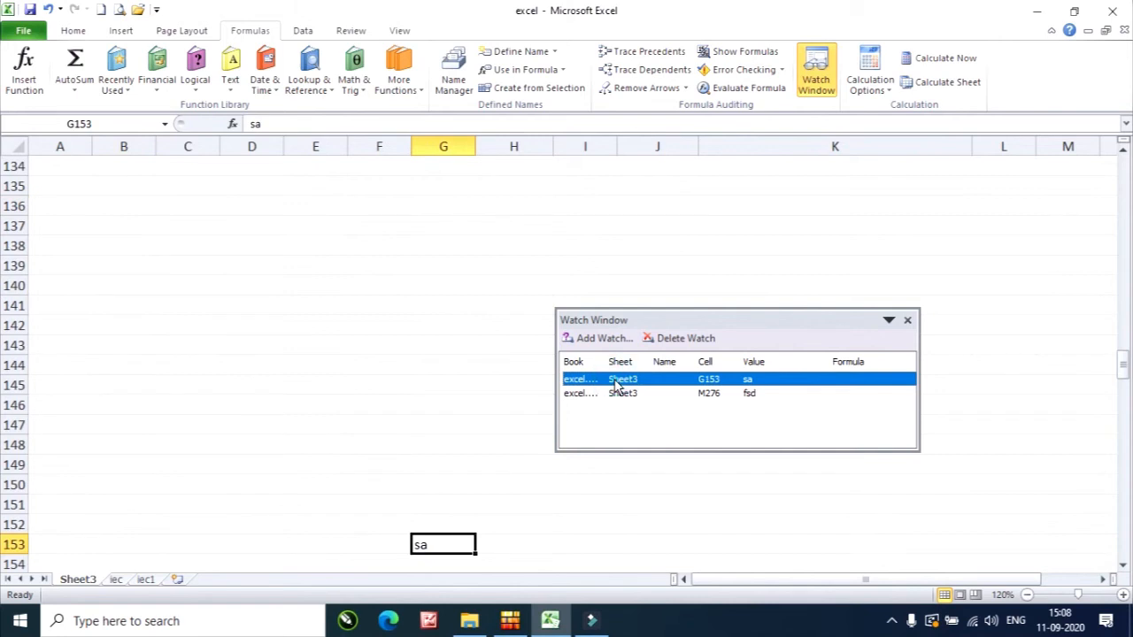
{"action": "left_click", "coordinate": [624, 394]}
{"action": "double_click", "coordinate": [624, 395]}
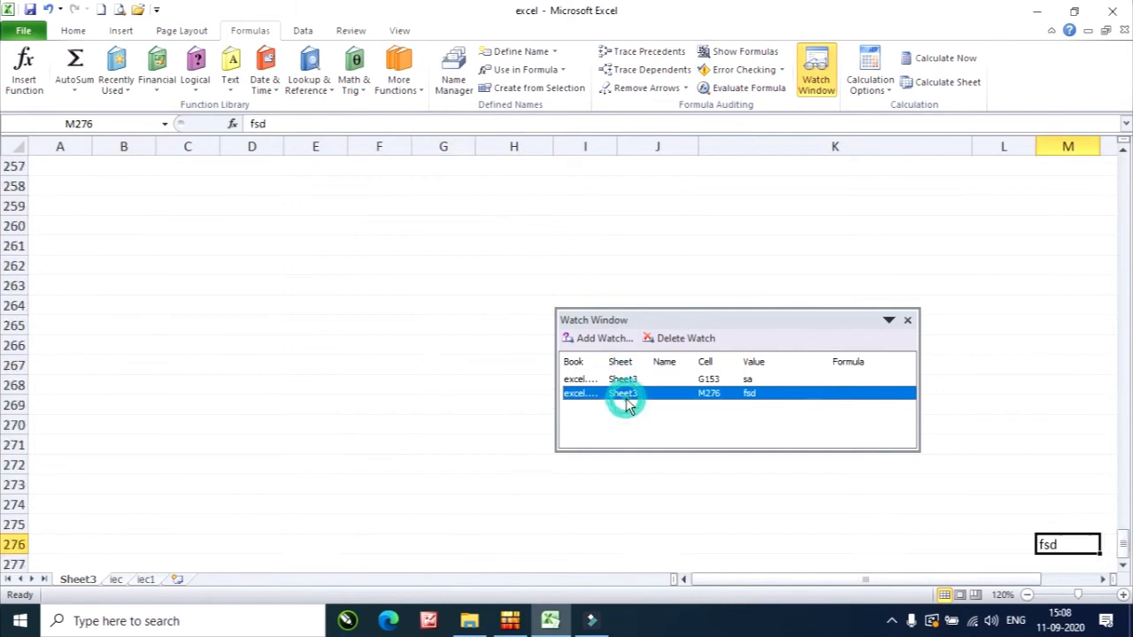
Close the Watch Window and return to the top of the sheet, selecting cell C4
{"action": "left_click", "coordinate": [907, 320]}
{"action": "scroll", "coordinate": [692, 326], "scroll_direction": "up", "scroll_amount": 6}
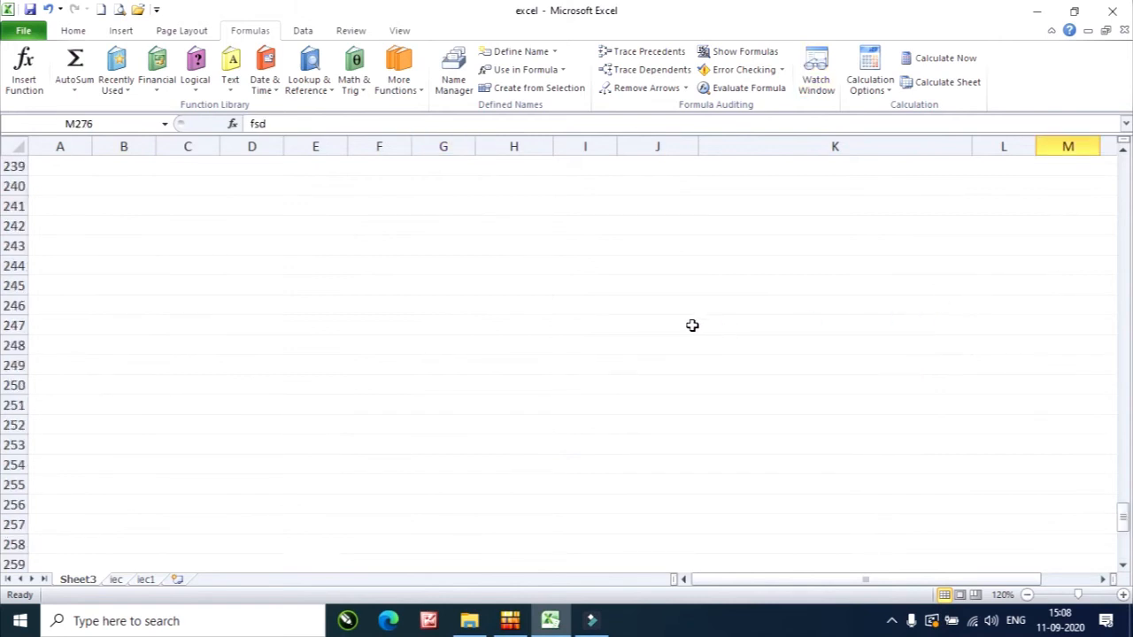
{"action": "scroll", "coordinate": [692, 326], "scroll_direction": "up", "scroll_amount": 13}
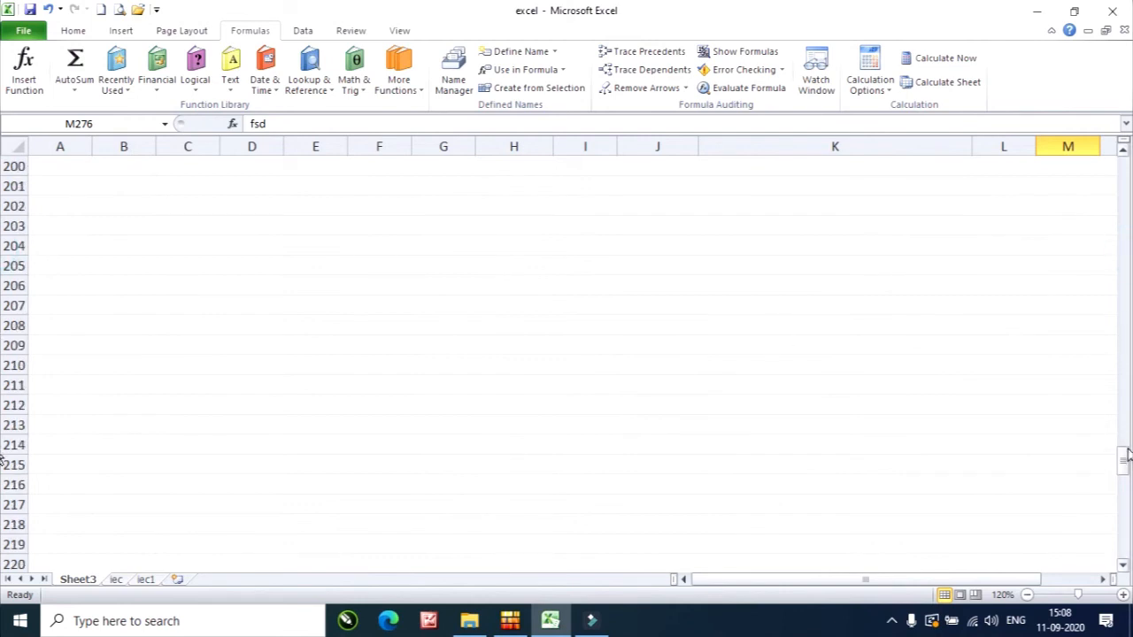
{"action": "left_click_drag", "start_coordinate": [1127, 453], "coordinate": [1122, 160]}
{"action": "left_click", "coordinate": [196, 223]}
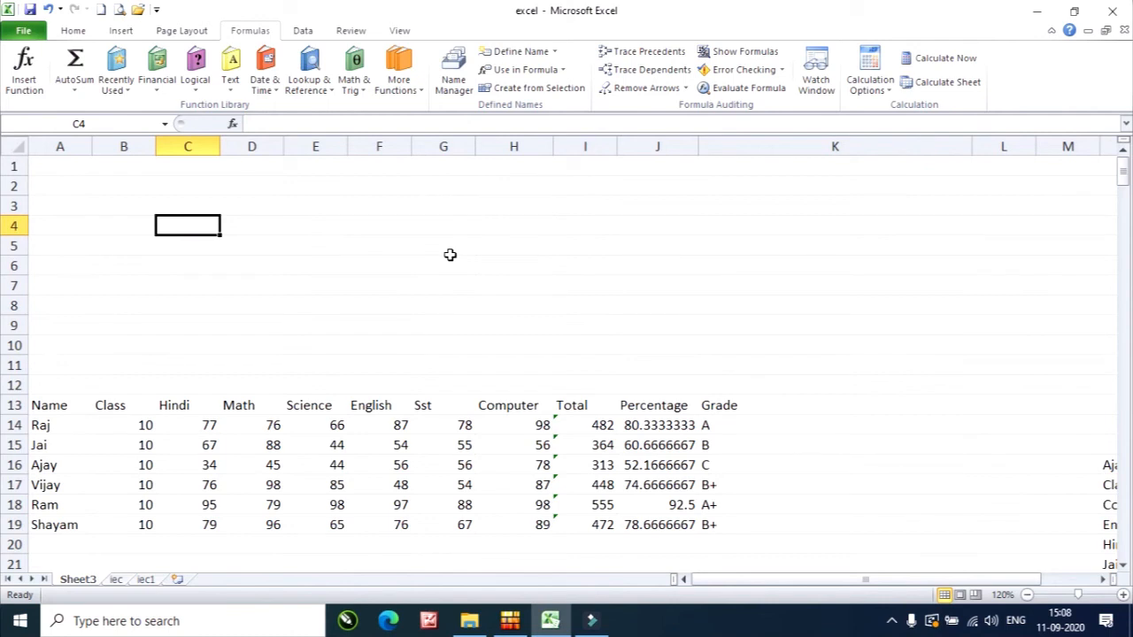
{"action": "left_click", "coordinate": [872, 87]}
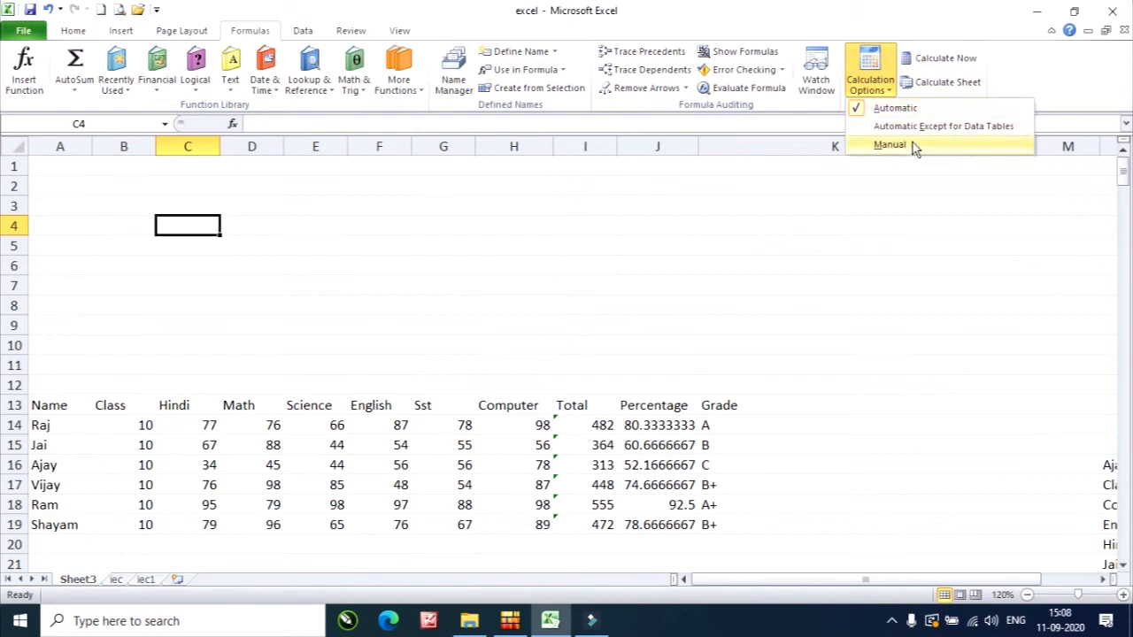
{"action": "left_click", "coordinate": [690, 264]}
{"action": "scroll", "coordinate": [688, 262], "scroll_direction": "down", "scroll_amount": 2}
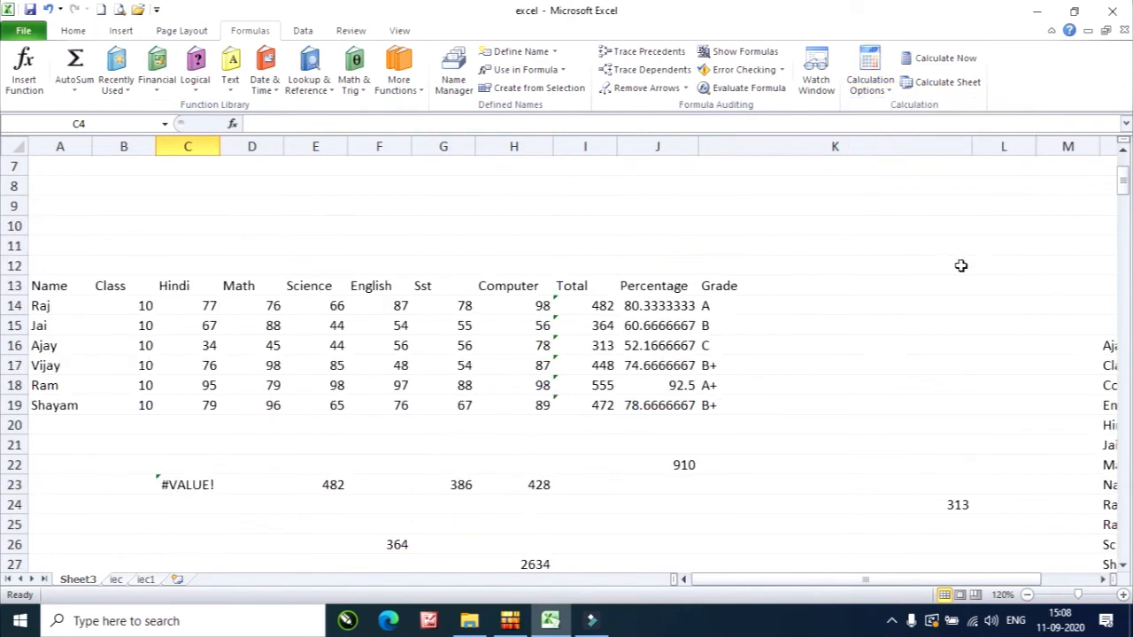
{"action": "left_click", "coordinate": [889, 95]}
{"action": "left_click", "coordinate": [892, 264]}
Check the SUM formula in I14, and set the Hindi mark in C14 to 87
{"action": "left_click", "coordinate": [580, 305]}
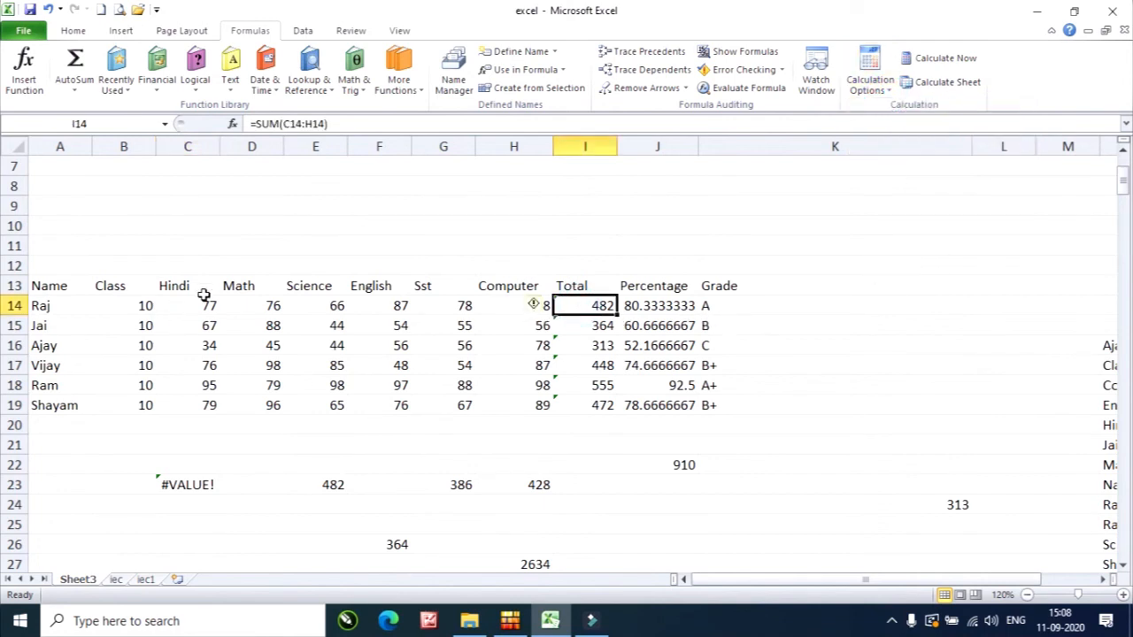
{"action": "left_click", "coordinate": [198, 306]}
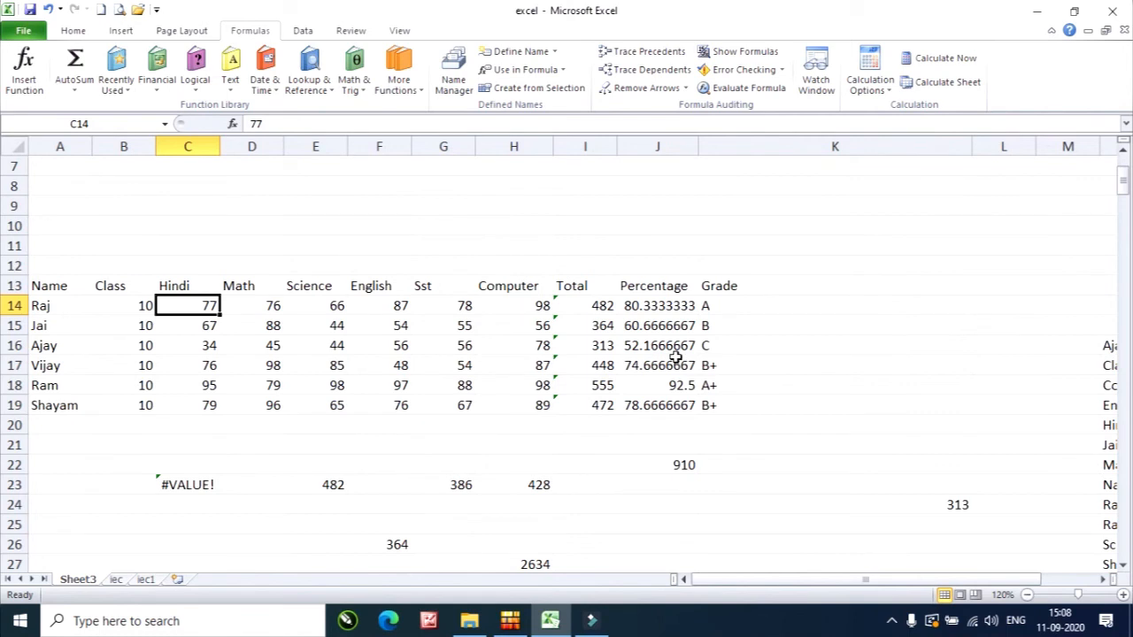
{"action": "type", "text": "87"}
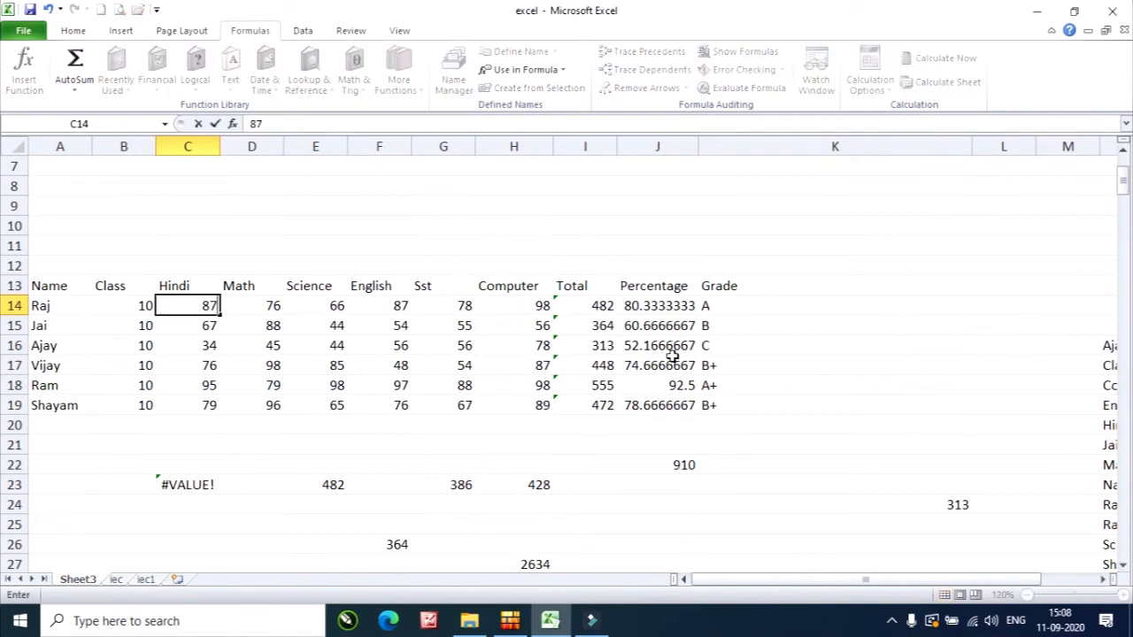
{"action": "key", "text": "Return"}
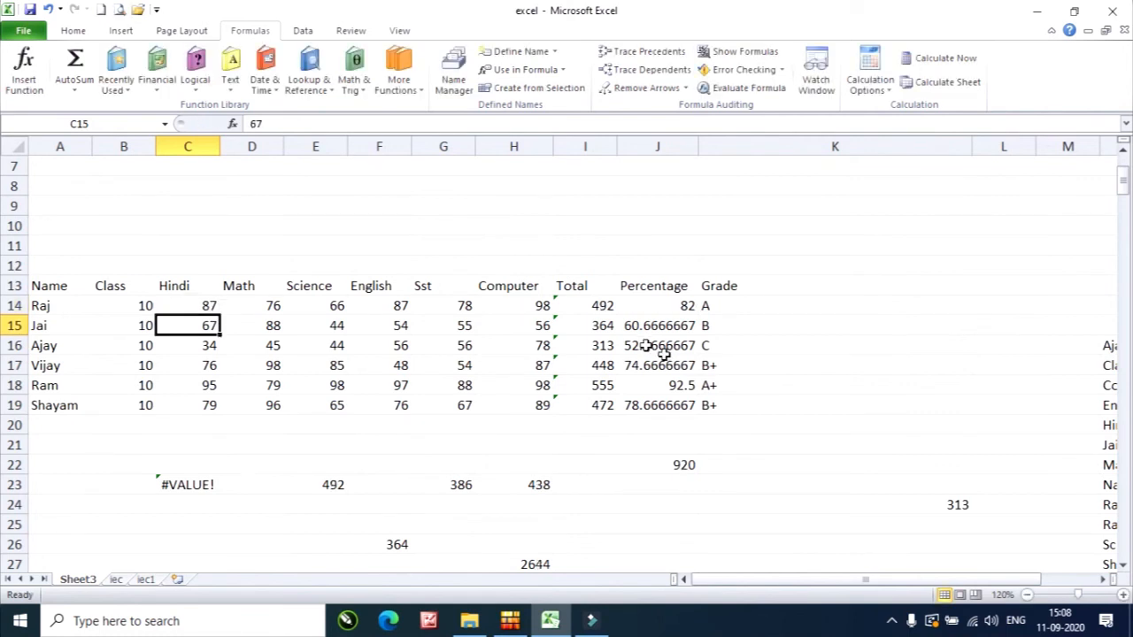
Set the Sst mark in G14 to 100
{"action": "left_click", "coordinate": [576, 305]}
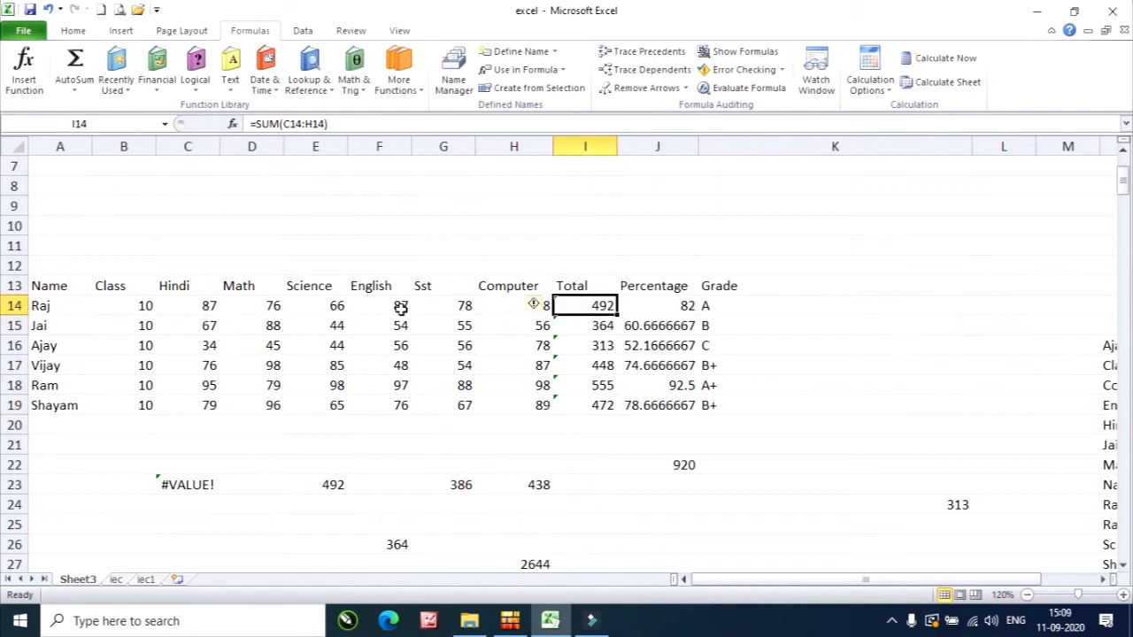
{"action": "left_click", "coordinate": [450, 305]}
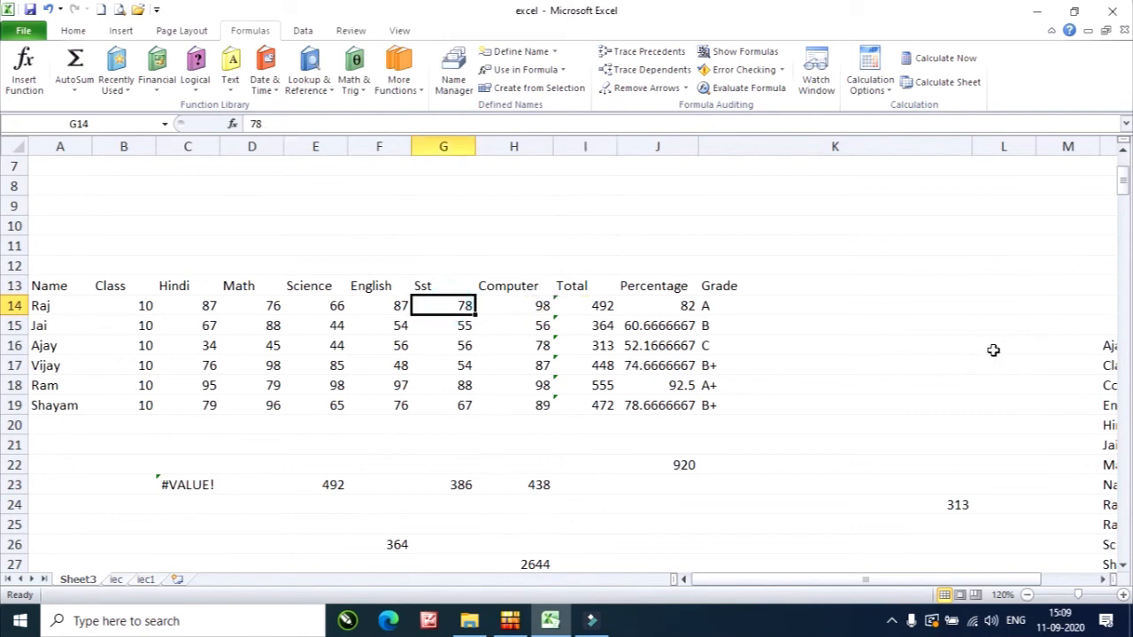
{"action": "type", "text": "100"}
{"action": "key", "text": "Return"}
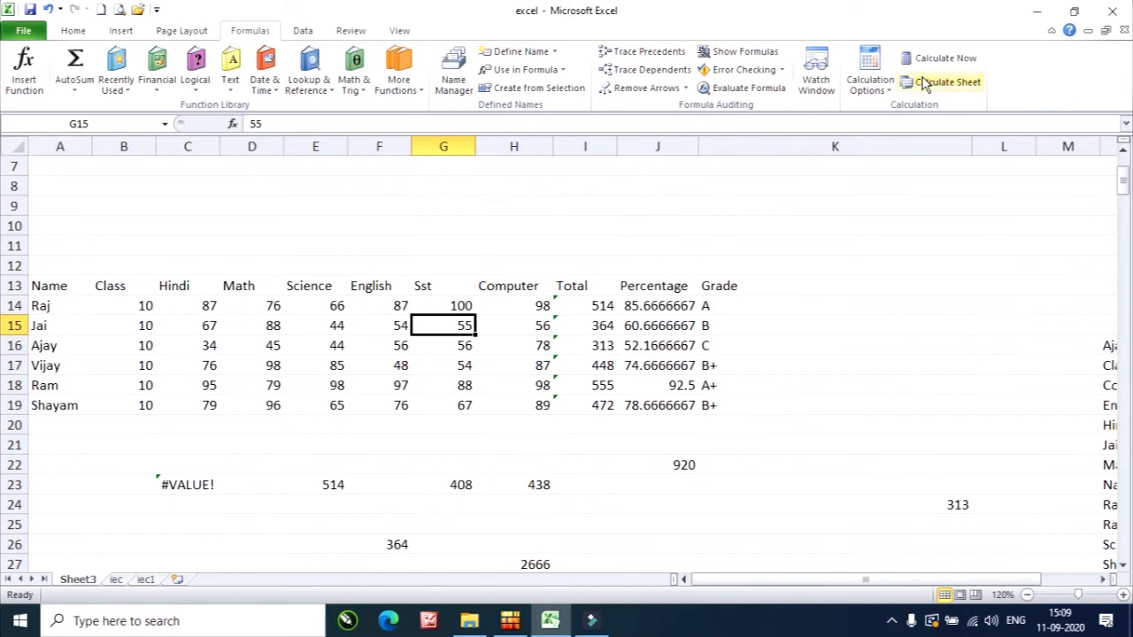
Switch the calculation mode to Manual and set the Computer mark in H15 to 70
{"action": "left_click", "coordinate": [888, 92]}
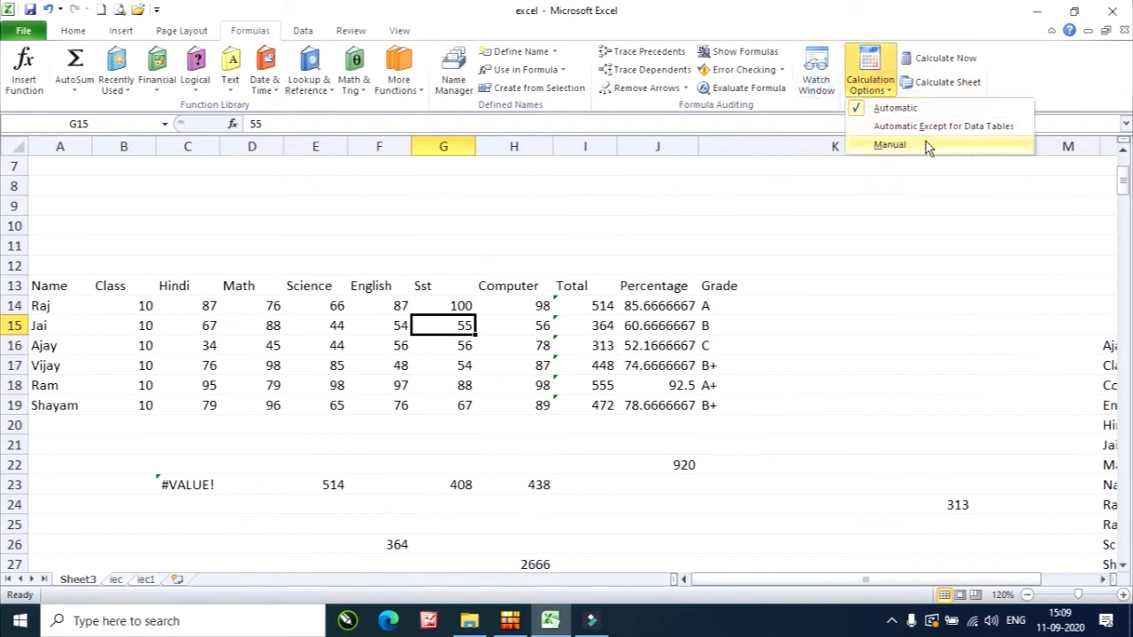
{"action": "left_click", "coordinate": [890, 144]}
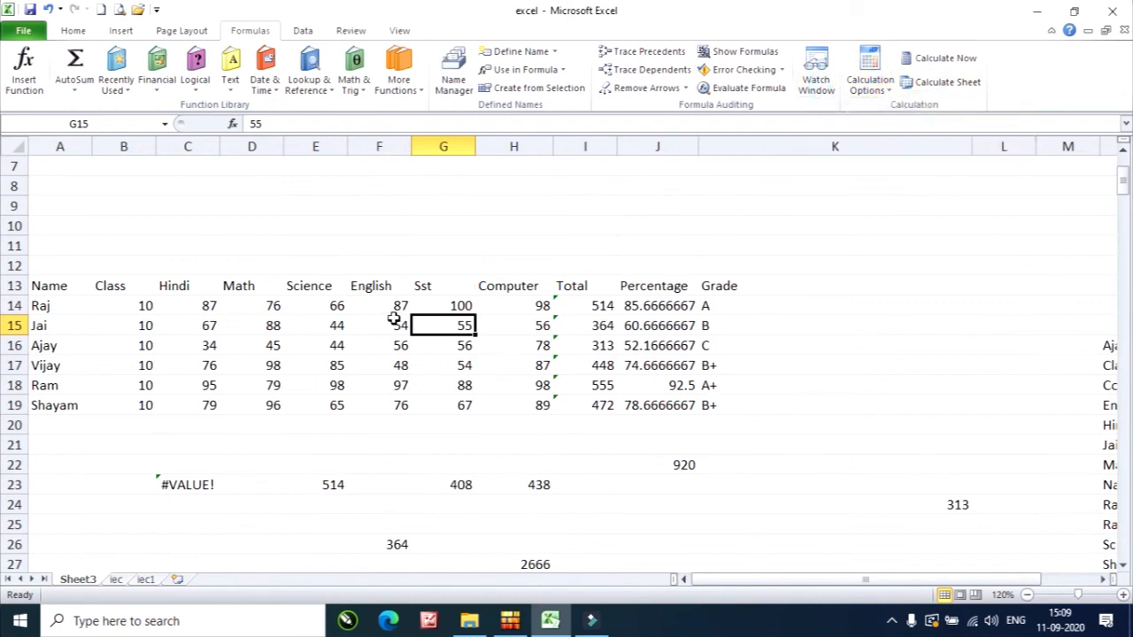
{"action": "left_click", "coordinate": [599, 325]}
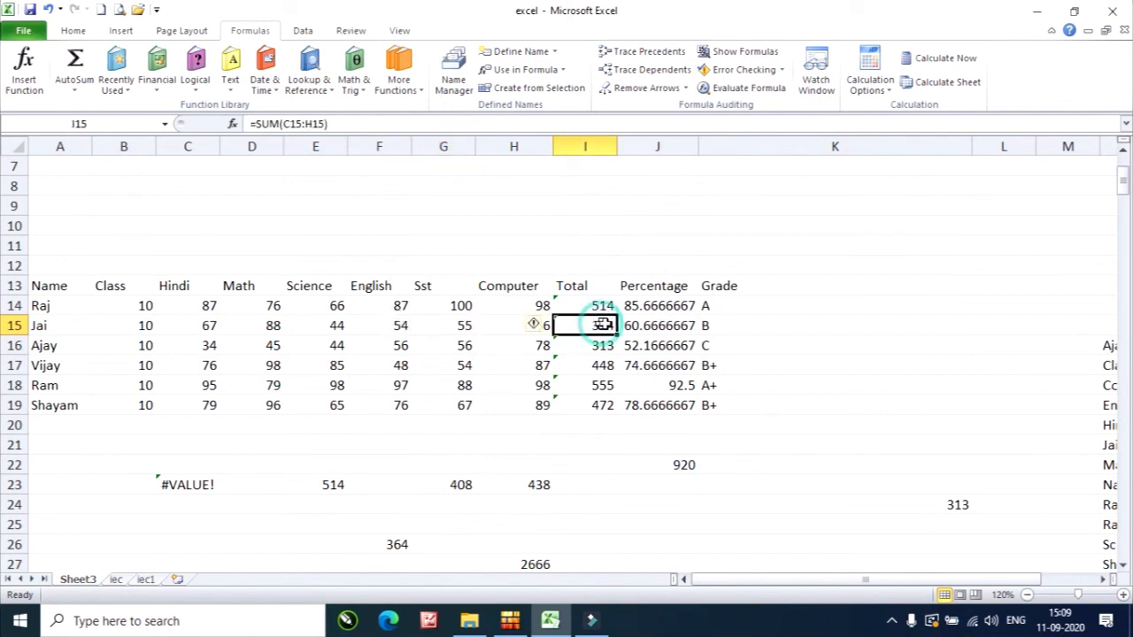
{"action": "left_click", "coordinate": [486, 326]}
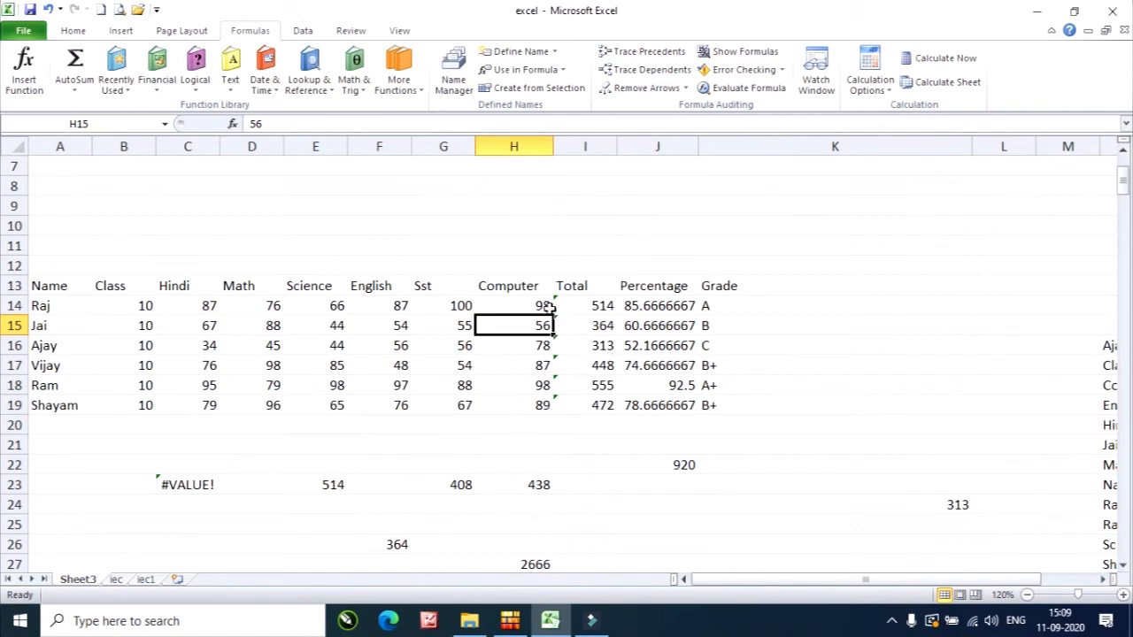
{"action": "type", "text": "70"}
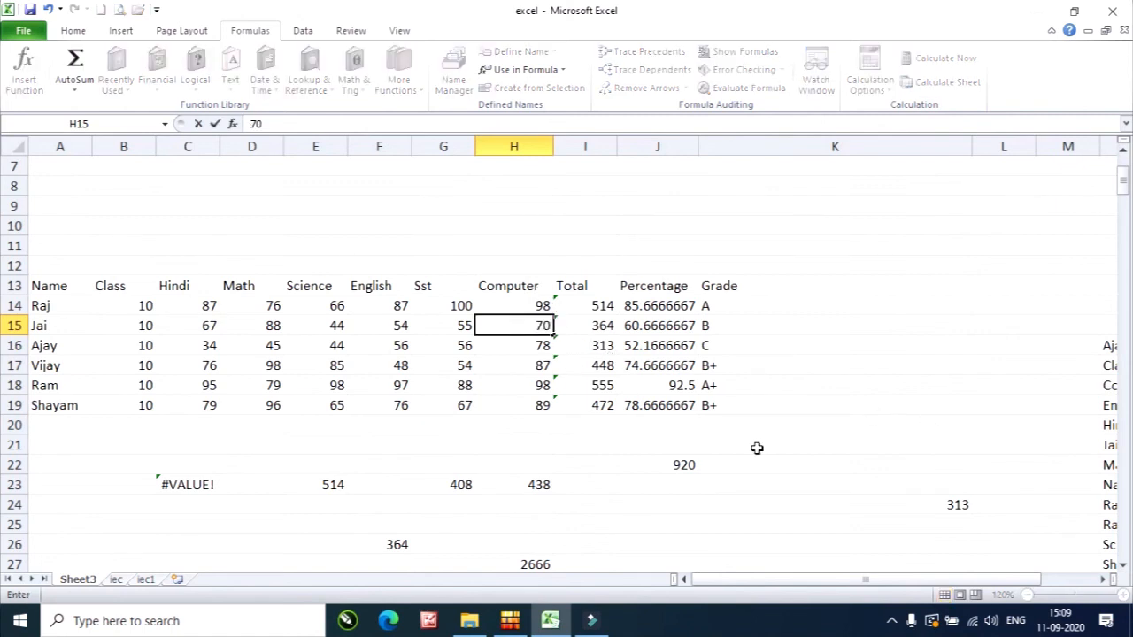
{"action": "key", "text": "Return"}
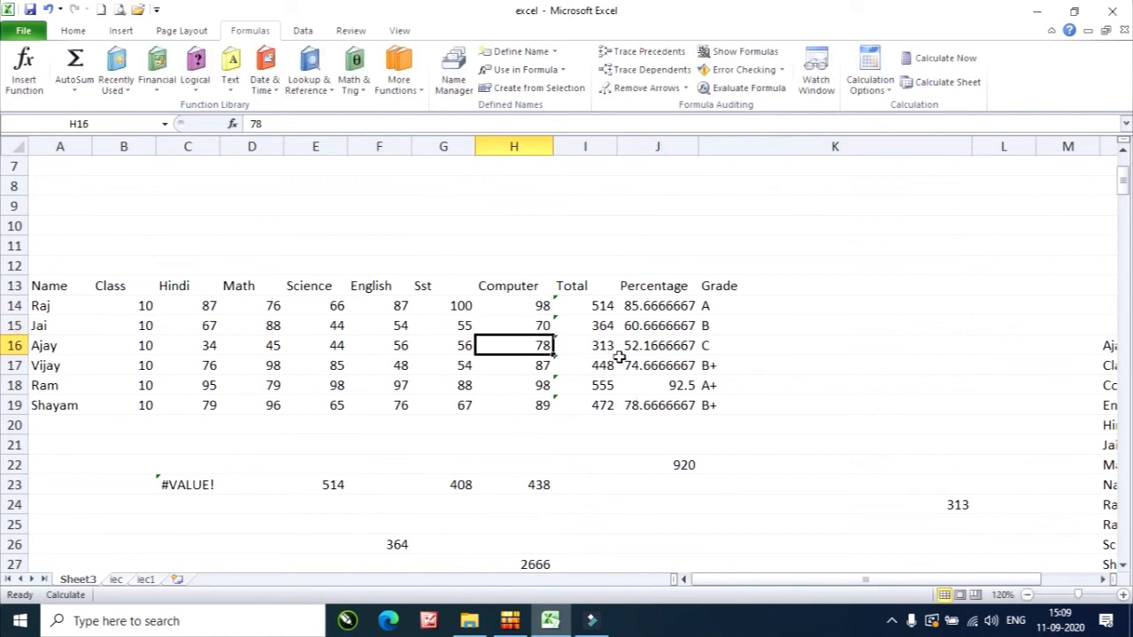
Inspect the total in I15, recalculate the workbook with Calculate Now, and check I15 again
{"action": "left_click", "coordinate": [597, 325]}
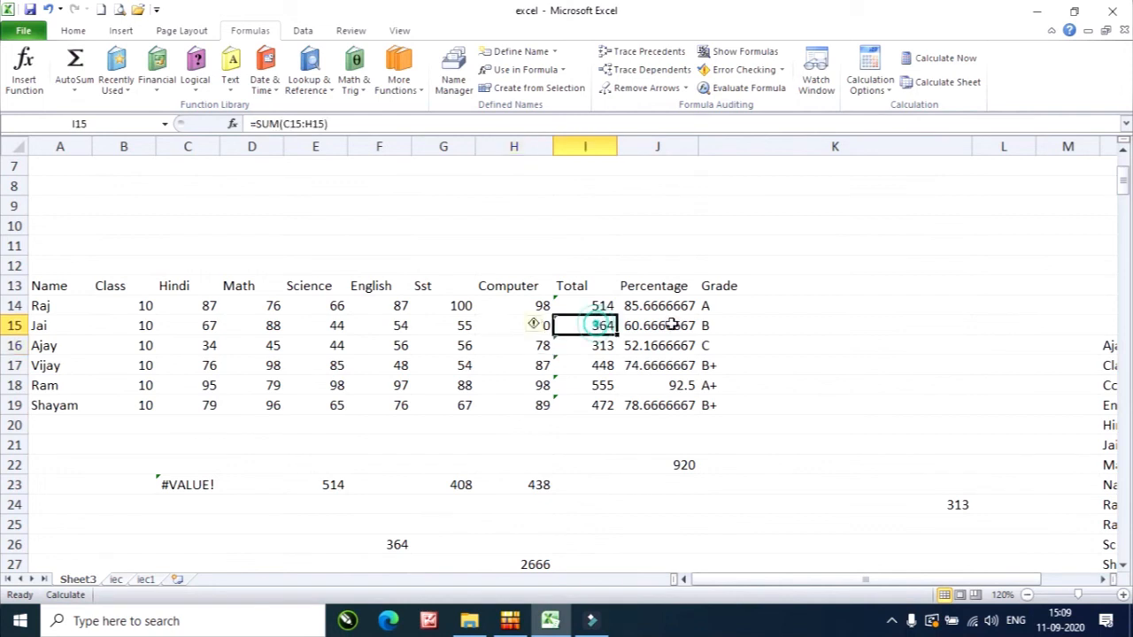
{"action": "left_click", "coordinate": [521, 258]}
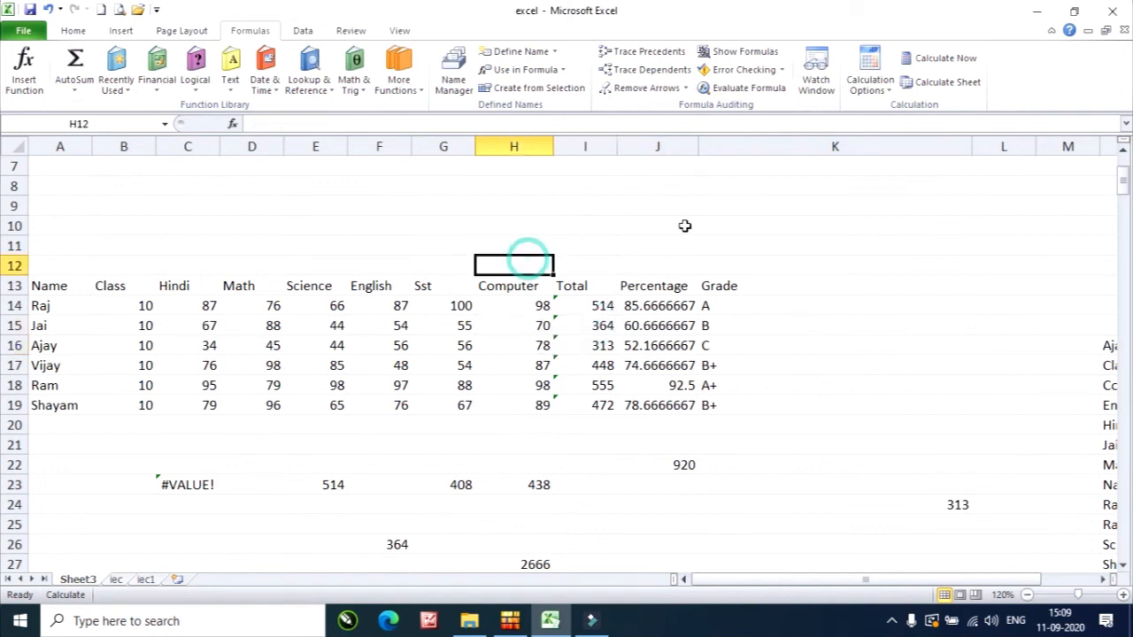
{"action": "left_click", "coordinate": [954, 60]}
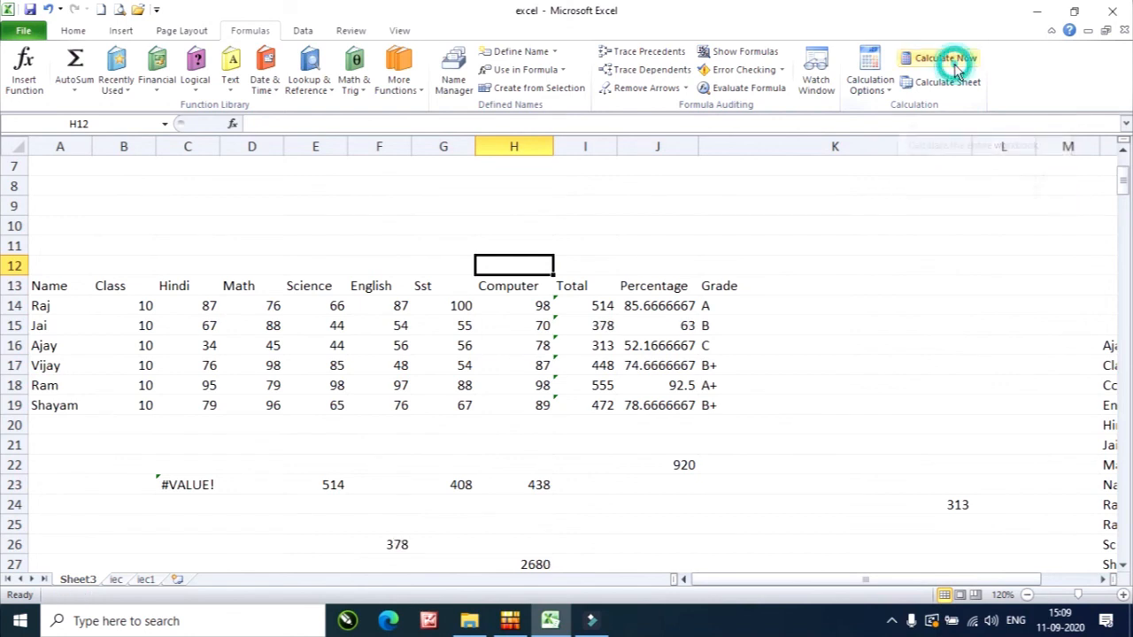
{"action": "left_click", "coordinate": [598, 326]}
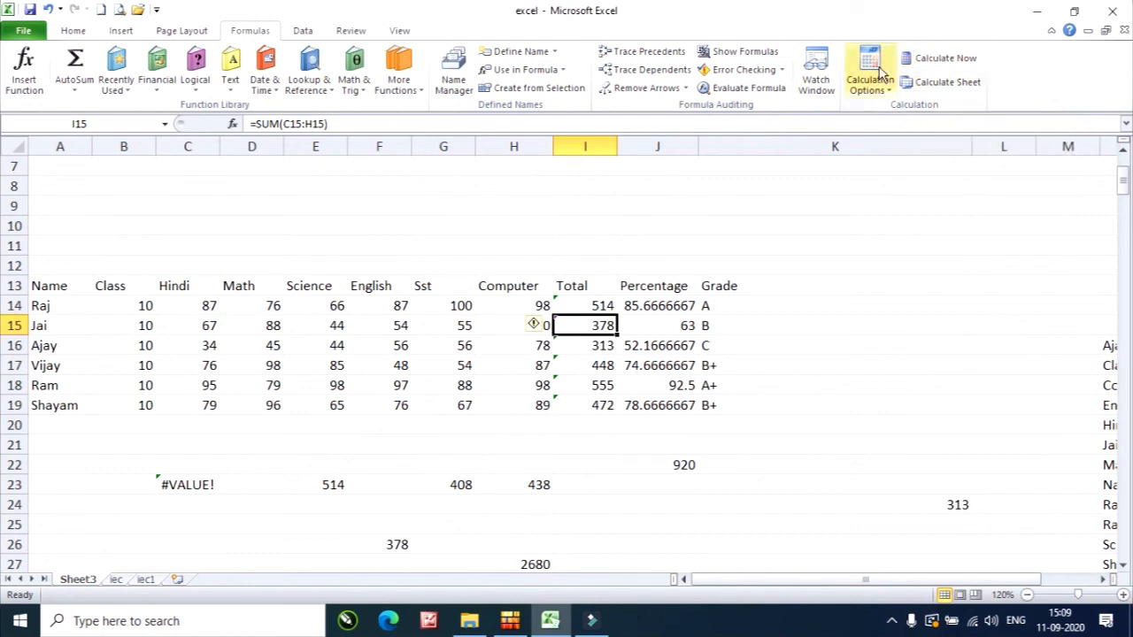
Set the calculation mode back to Automatic and select an empty cell above the marks table
{"action": "left_click", "coordinate": [879, 96]}
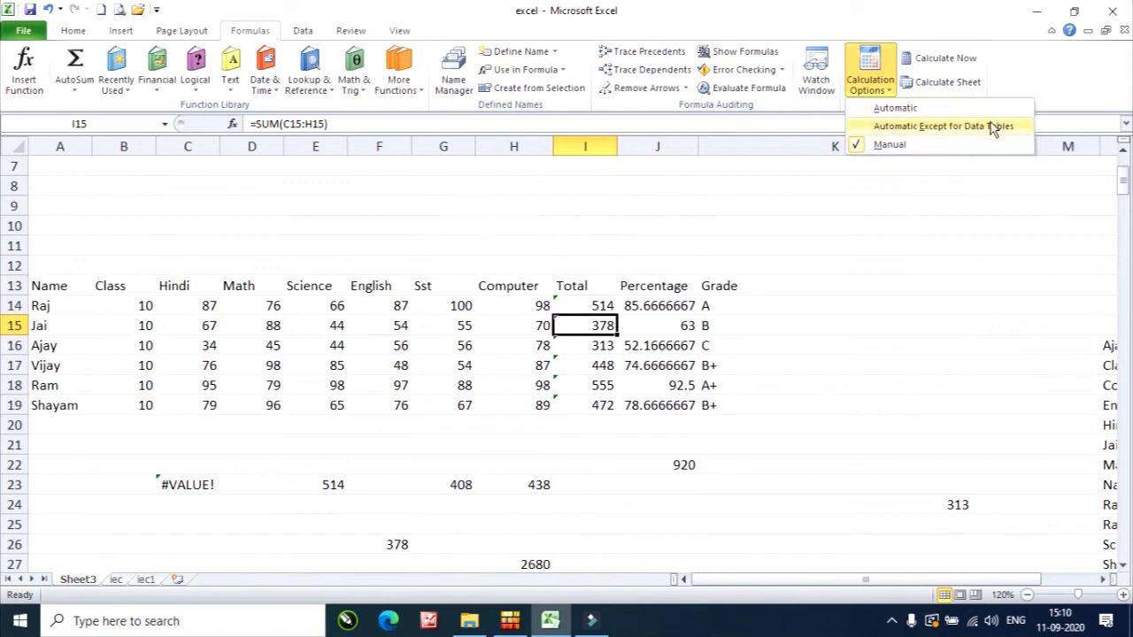
{"action": "left_click", "coordinate": [874, 107]}
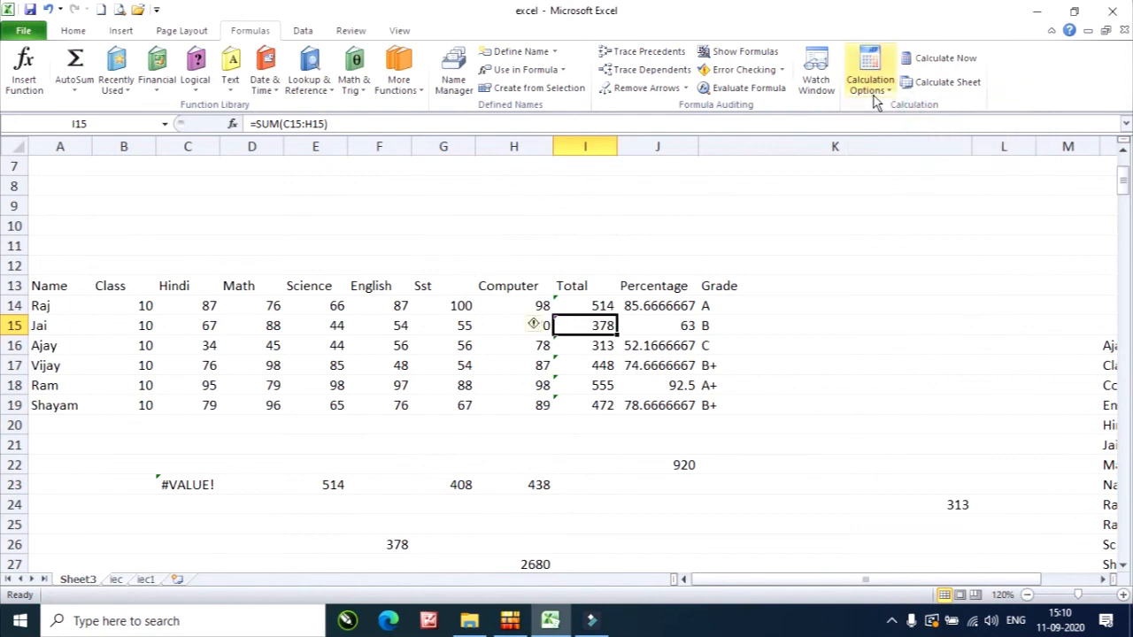
{"action": "left_click", "coordinate": [869, 79]}
{"action": "left_click", "coordinate": [853, 256]}
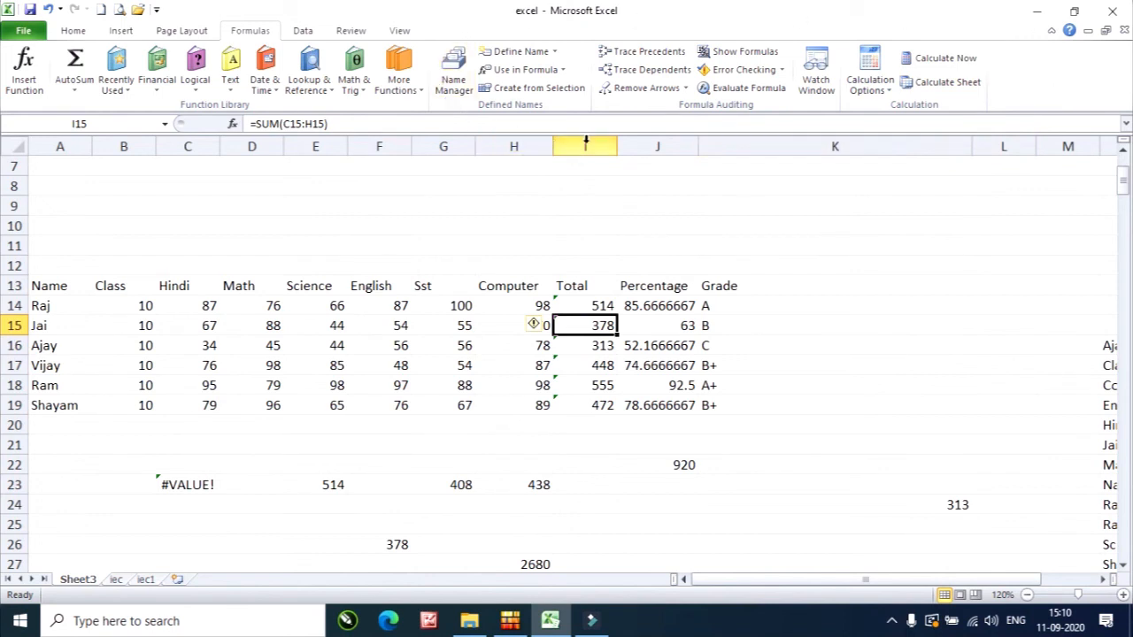
{"action": "left_click", "coordinate": [704, 221]}
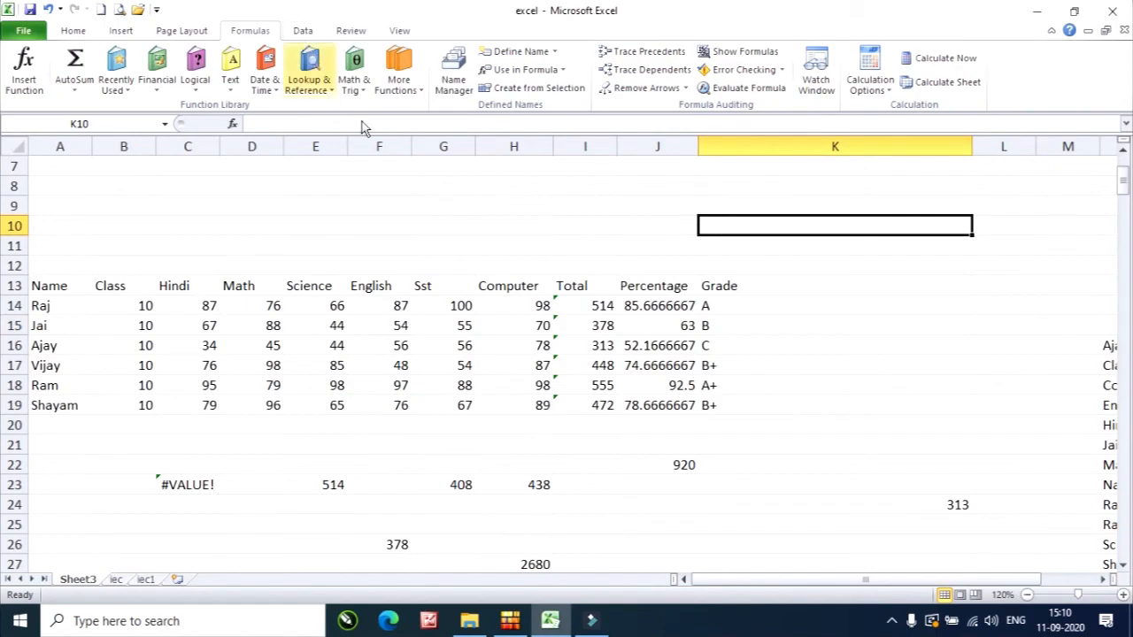
{"action": "left_click", "coordinate": [514, 251]}
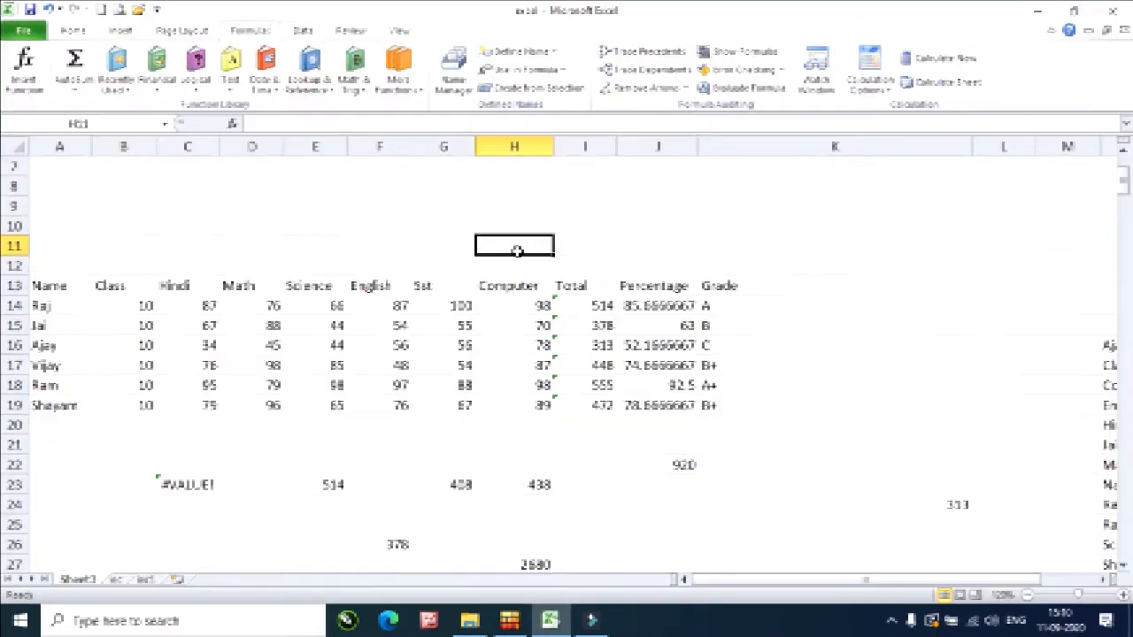